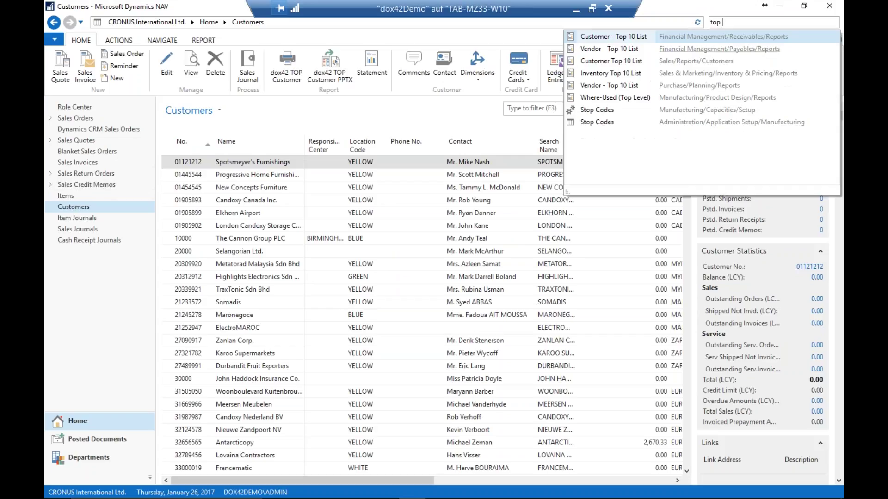
Preview the Customer - Top 10 List report, examine its sales table and bar chart, and close the preview.
left_click(620, 43)
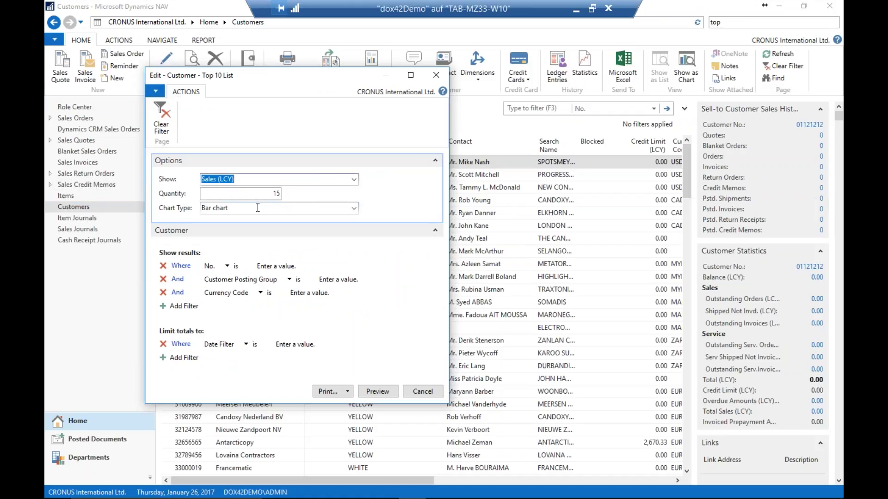
left_click(374, 392)
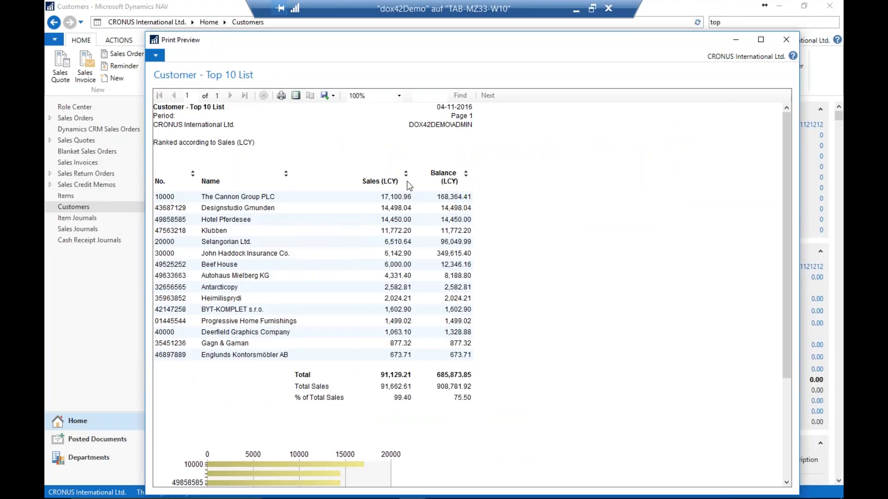
scroll(383, 225, "down", 1)
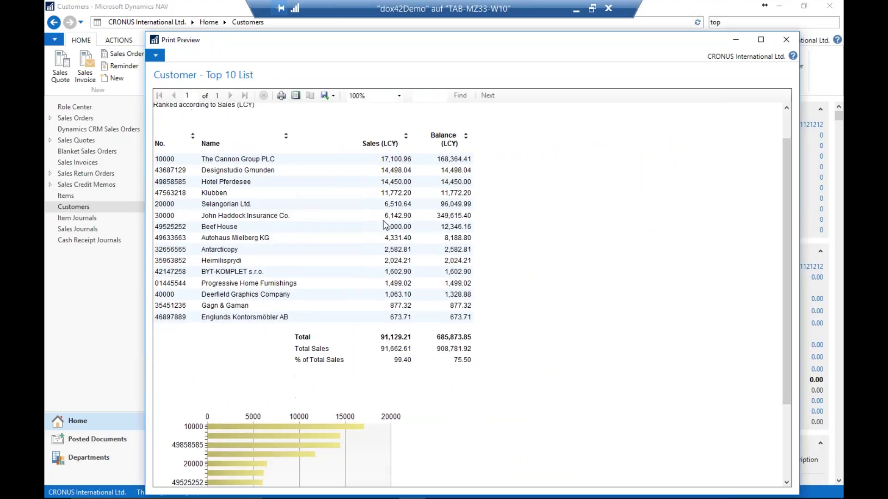
scroll(384, 225, "down", 2)
scroll(384, 225, "up", 3)
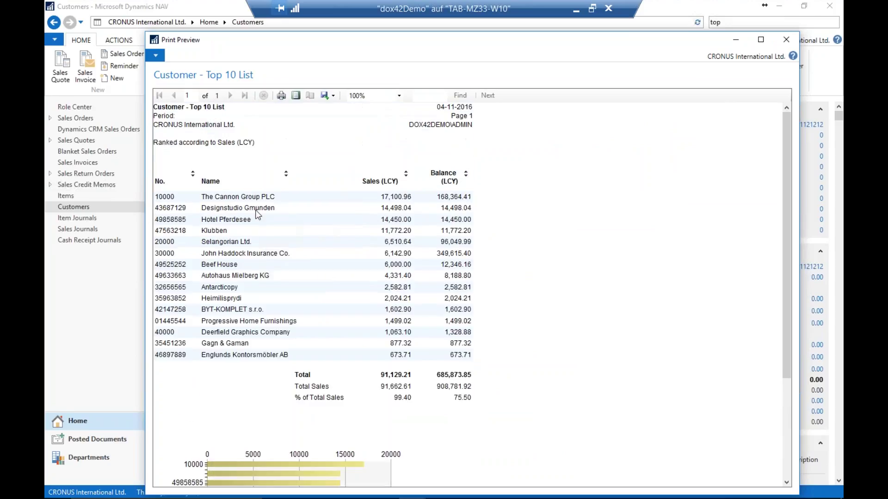
scroll(334, 312, "down", 1)
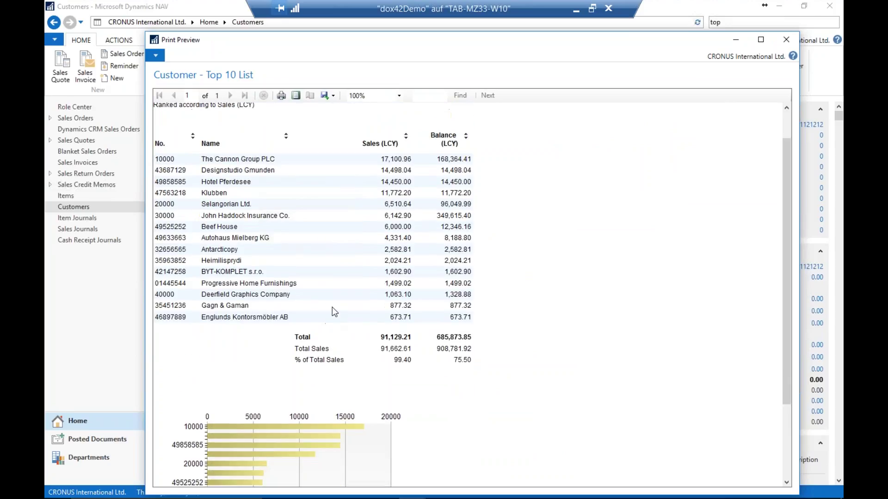
scroll(333, 312, "down", 3)
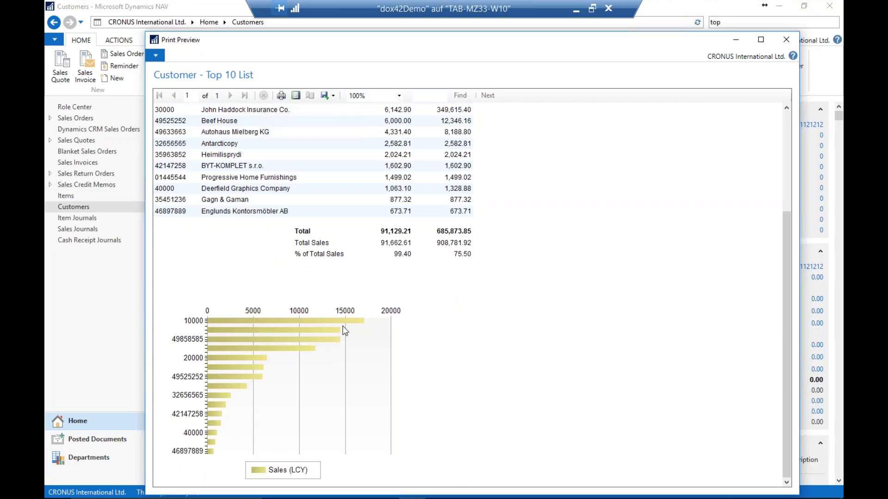
scroll(344, 331, "up", 3)
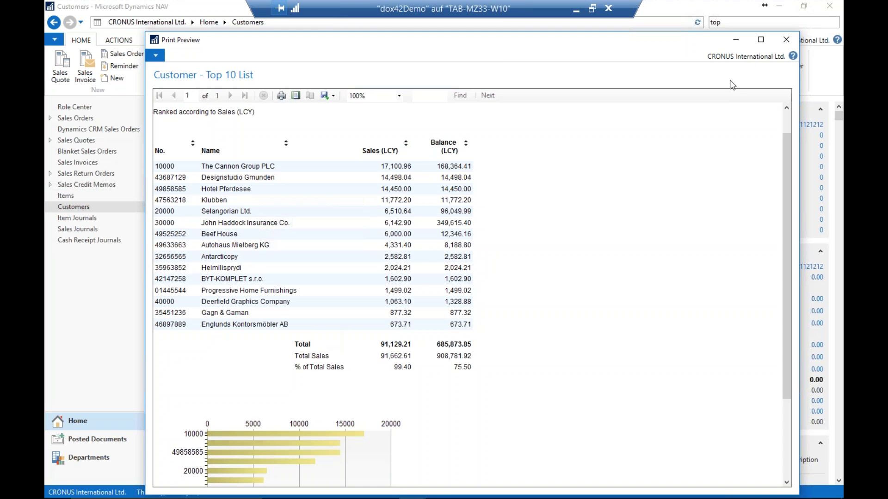
left_click(786, 40)
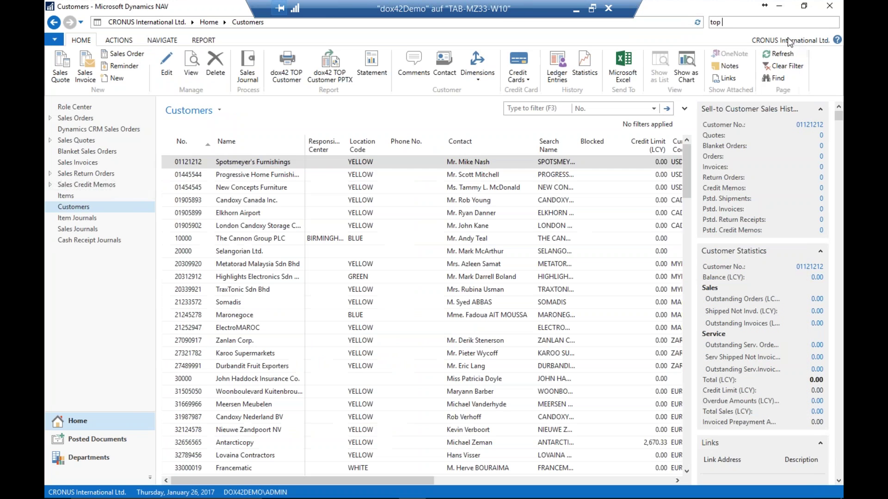
Switch to the TOP Customer Report template in Word and examine its Configuration table, ranking row and total rows.
left_click(780, 6)
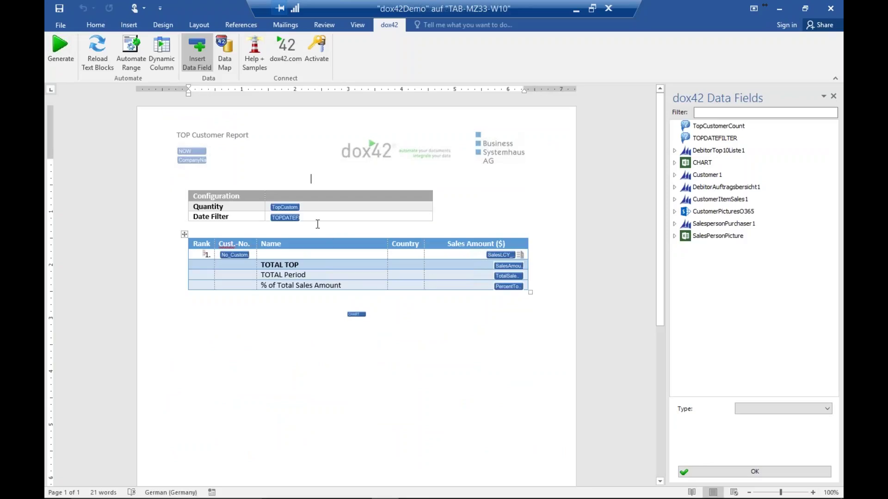
left_click(300, 207)
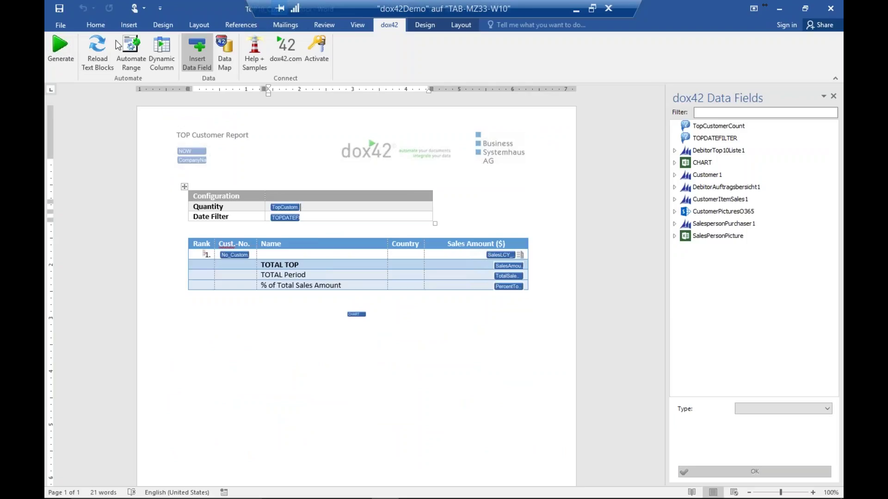
left_click(96, 24)
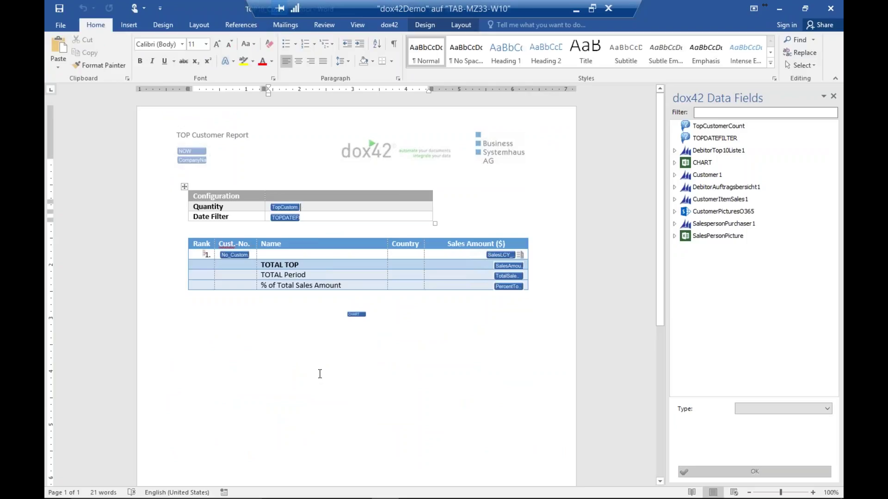
left_click(395, 27)
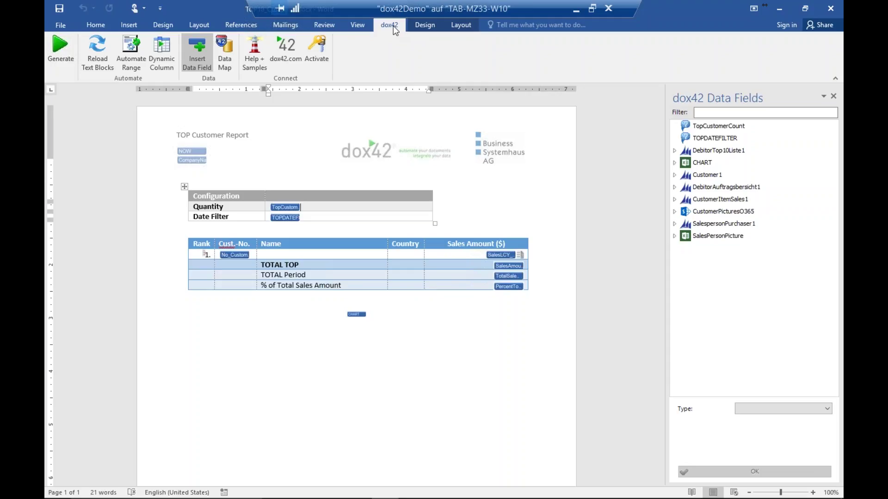
left_click(285, 255)
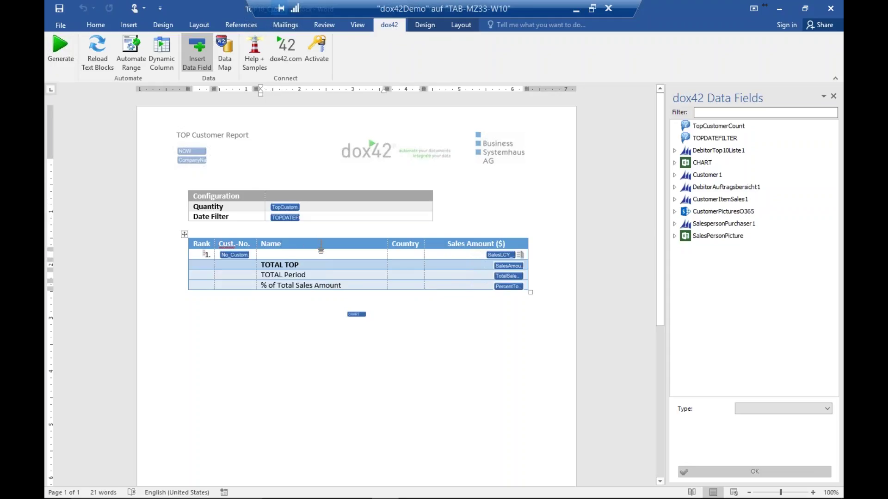
left_click(209, 250)
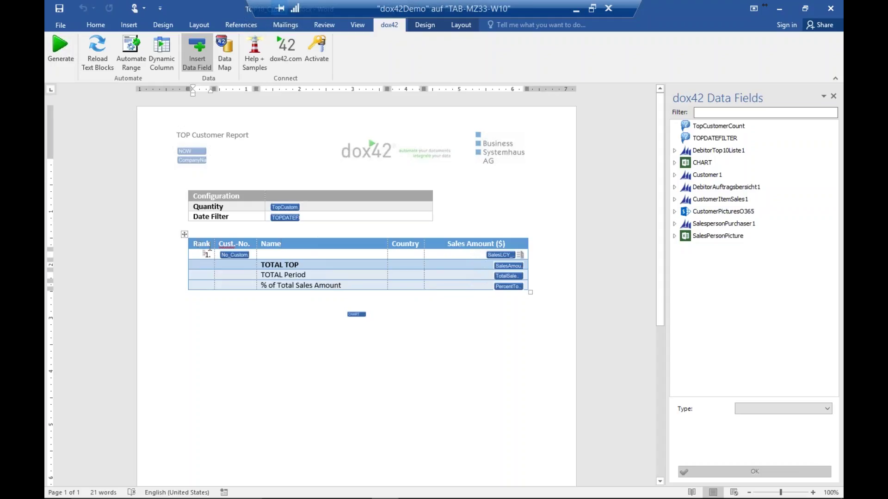
left_click(278, 264)
left_click_drag(302, 264, 269, 263)
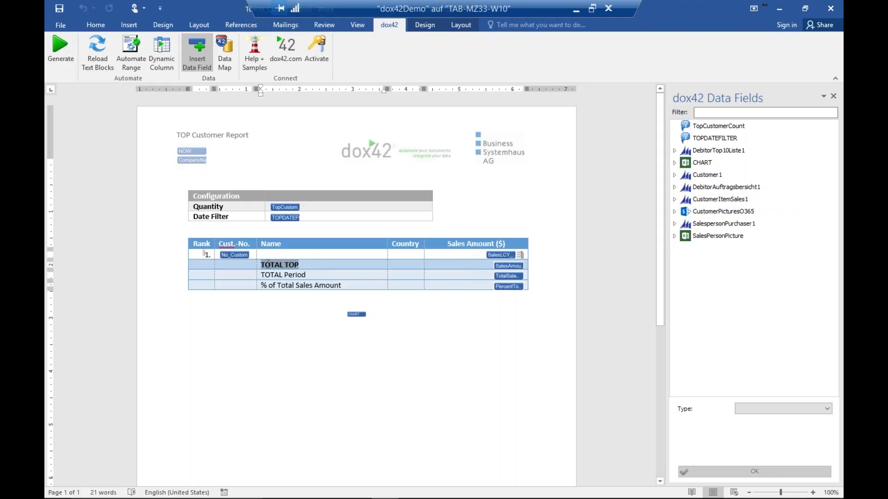
left_click(219, 274)
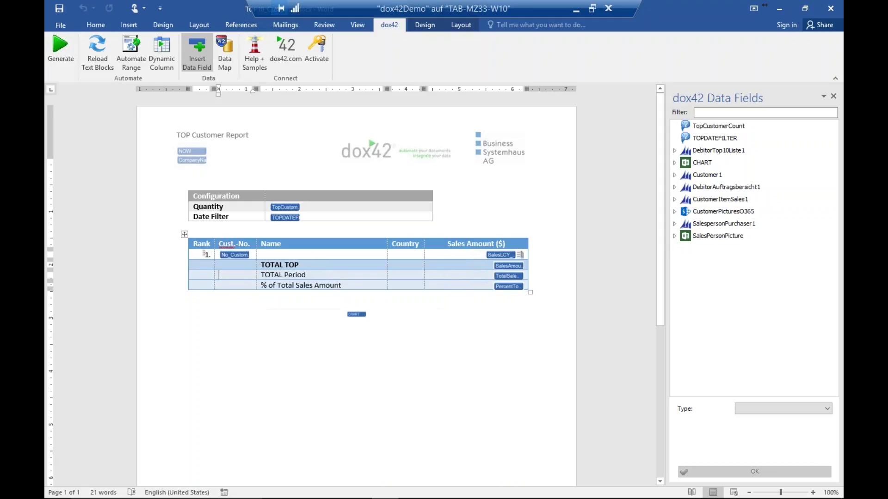
left_click(264, 275)
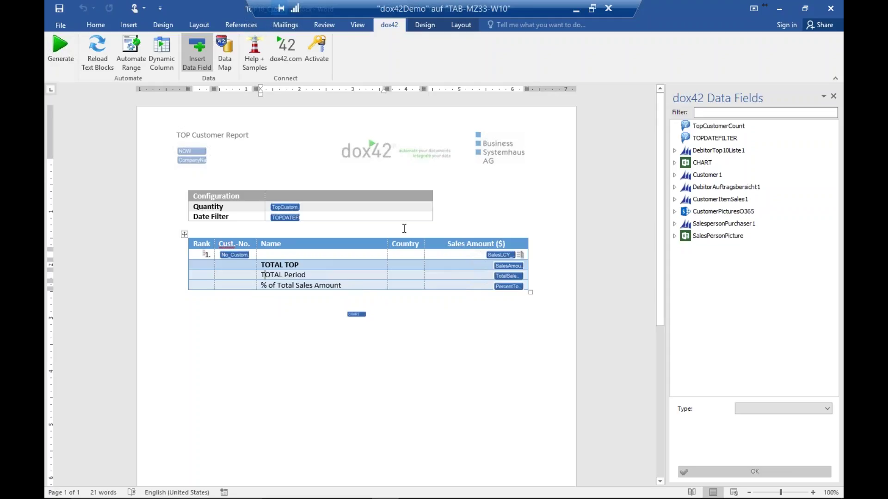
Generate the report from the template with TopCustomerCount 15 and an empty TOPDATEFILTER.
left_click(60, 56)
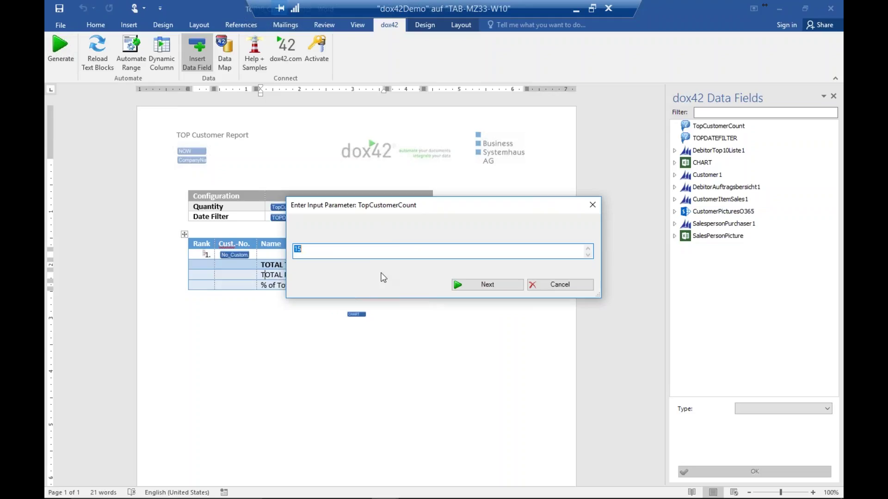
left_click(473, 290)
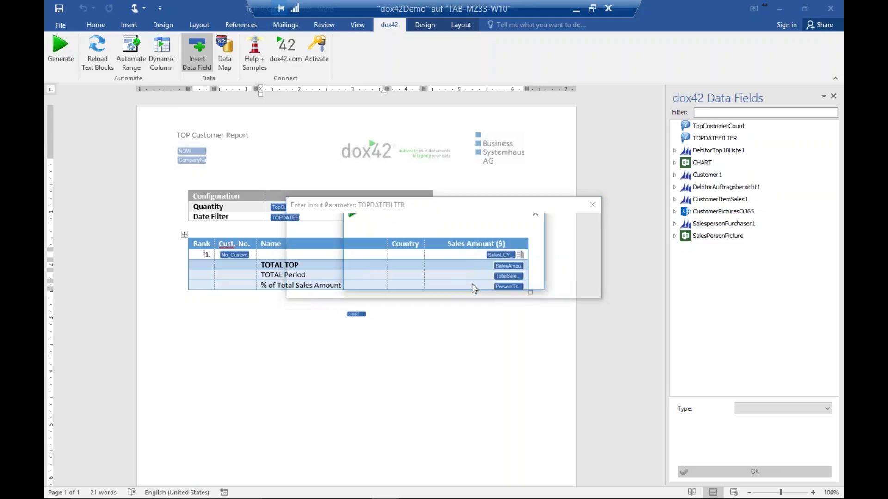
left_click(496, 288)
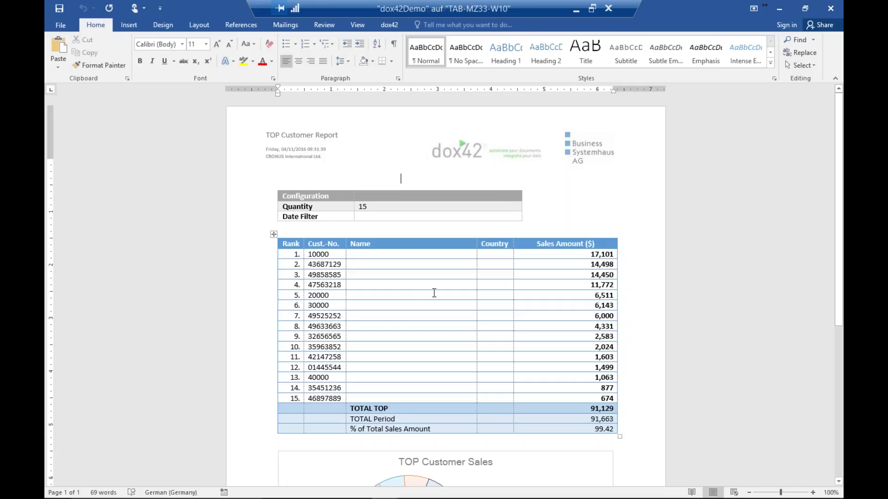
Examine the generated report's customer ranking table and TOP Customer Sales pie chart, and close the generated document.
scroll(462, 311, "down", 1)
scroll(462, 311, "down", 5)
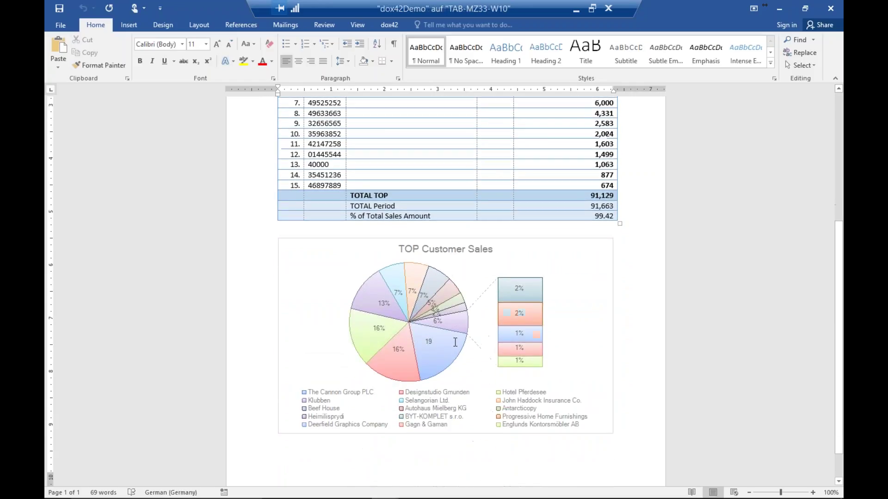
scroll(453, 342, "up", 6)
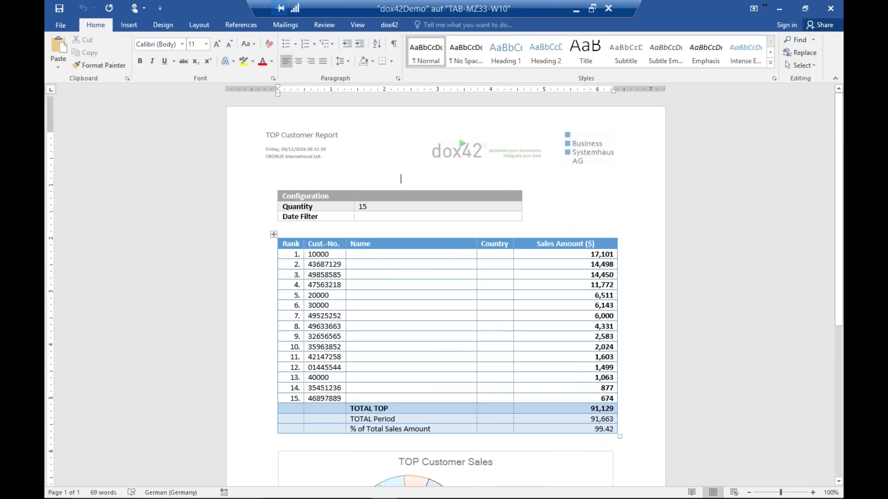
scroll(585, 373, "down", 8)
scroll(586, 373, "down", 1)
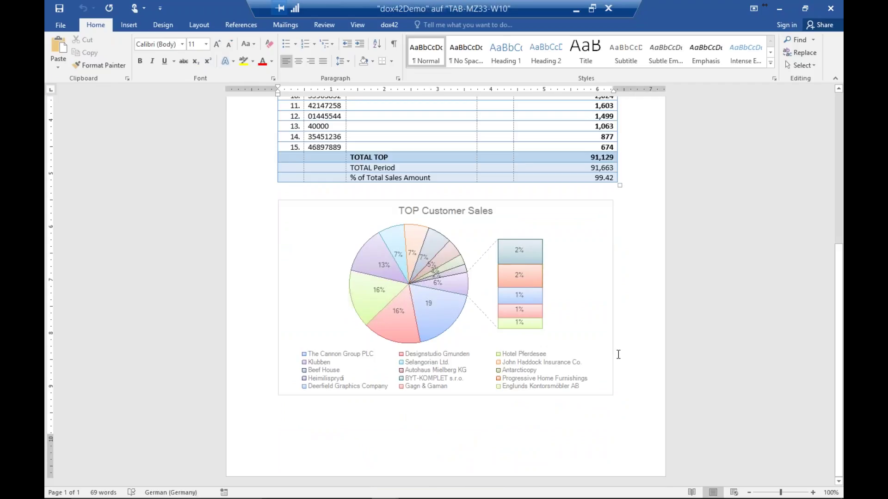
scroll(589, 353, "up", 1)
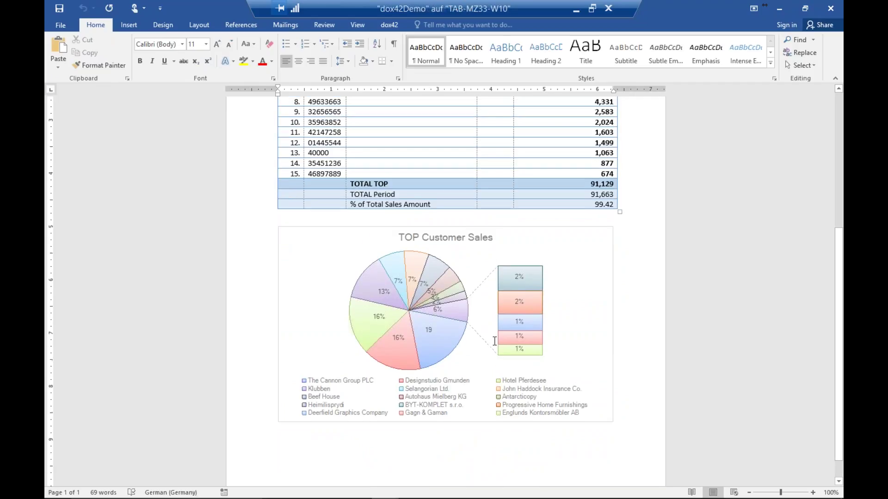
scroll(497, 341, "up", 6)
scroll(383, 326, "down", 6)
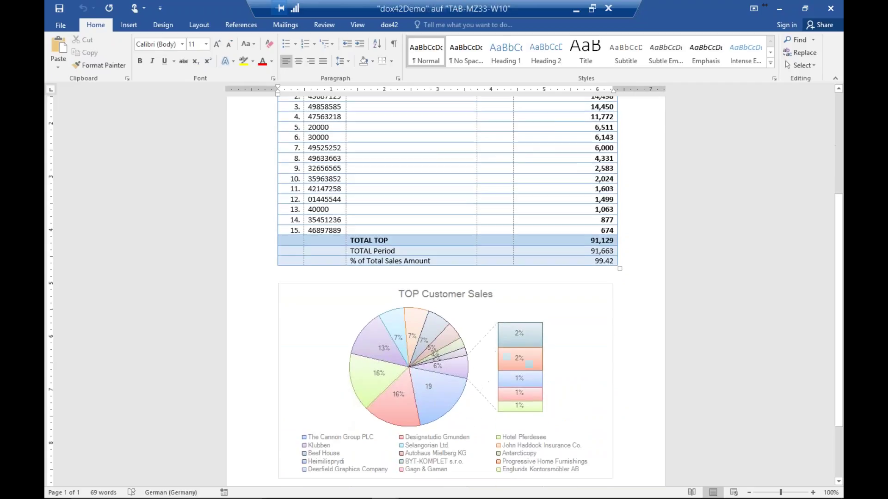
scroll(620, 136, "up", 8)
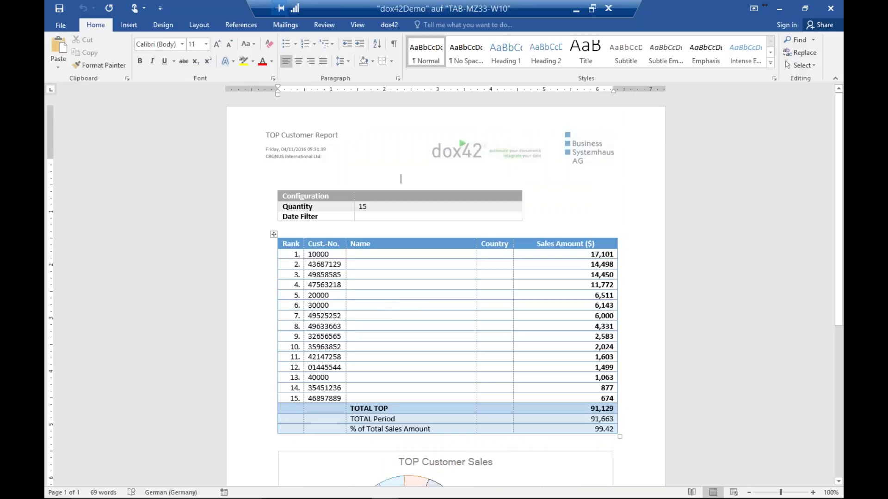
left_click(831, 9)
left_click(459, 272)
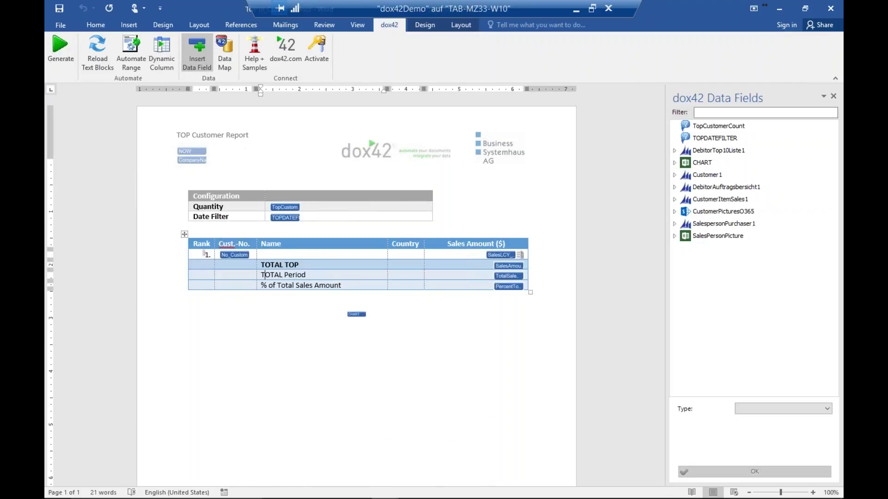
Open the template's data map and inspect the calculated fields under the DebitorTop10Liste1 NAV report data source.
left_click(227, 55)
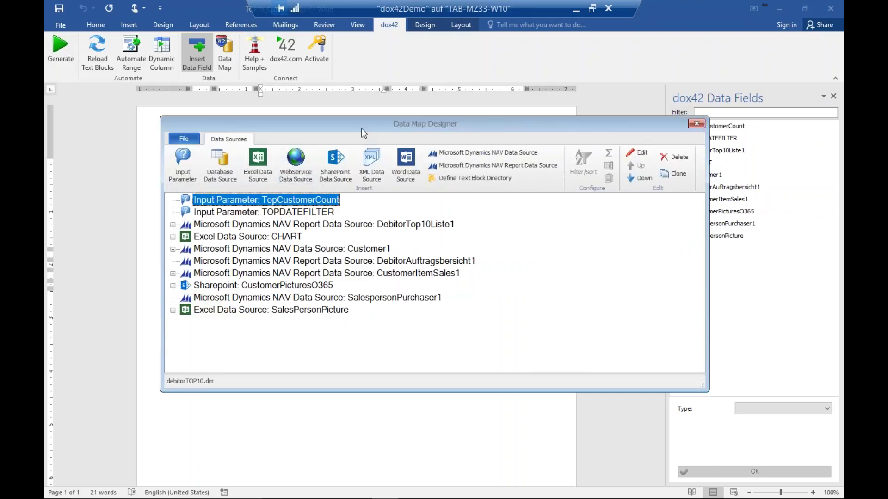
mouse_move(360, 134)
left_mouse_down()
mouse_move(352, 142)
mouse_move(335, 126)
left_mouse_up()
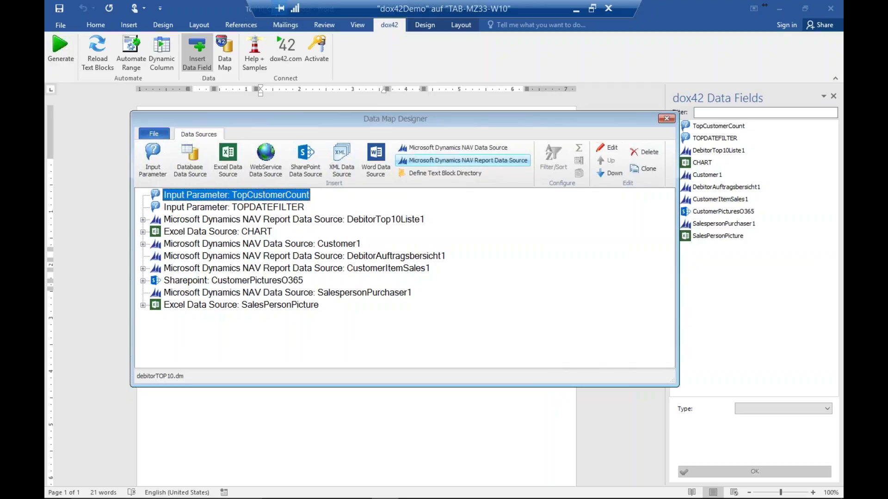
left_click(253, 221)
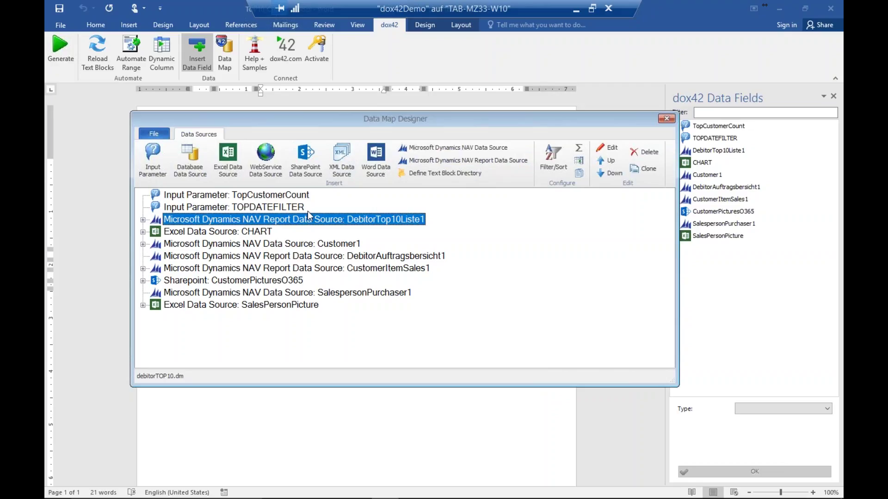
left_click(143, 220)
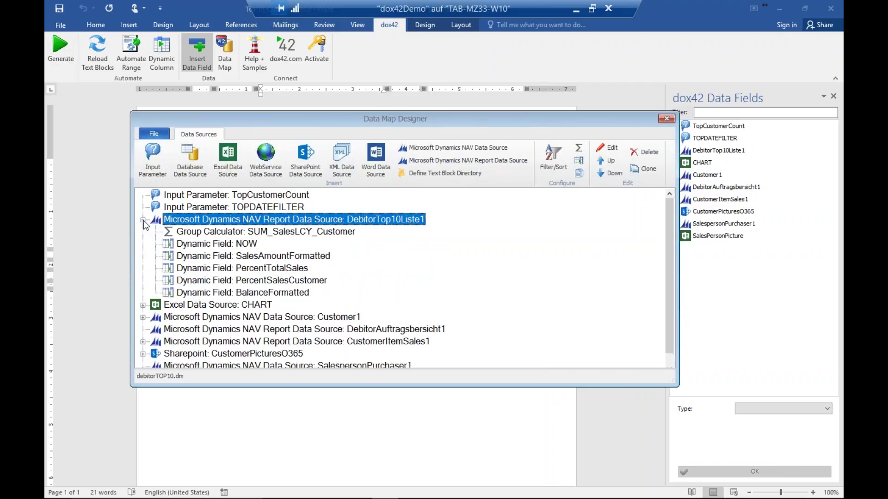
left_click(144, 221)
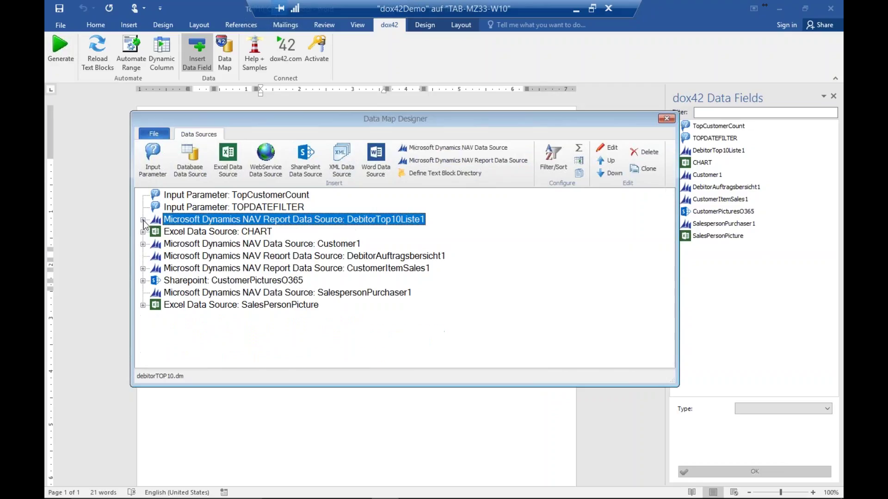
Open the DebitorTop10Liste1 NAV report data source for editing and move its window over the data map.
right_click(264, 224)
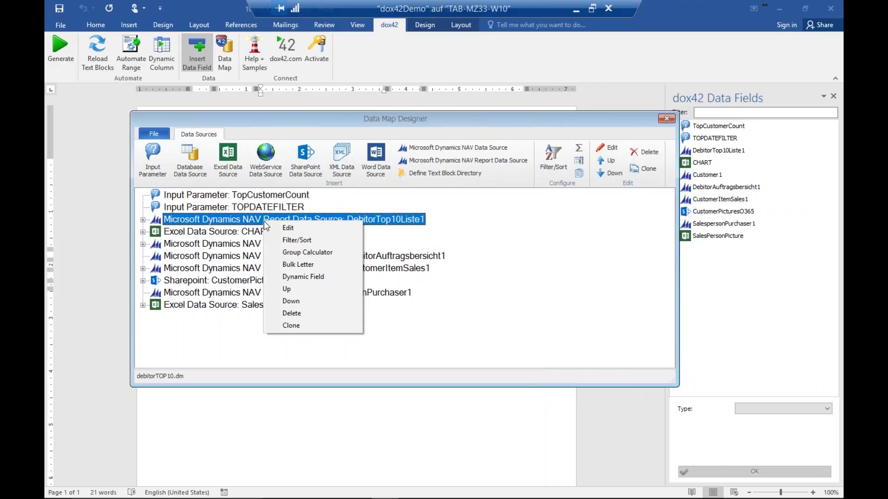
left_click(298, 227)
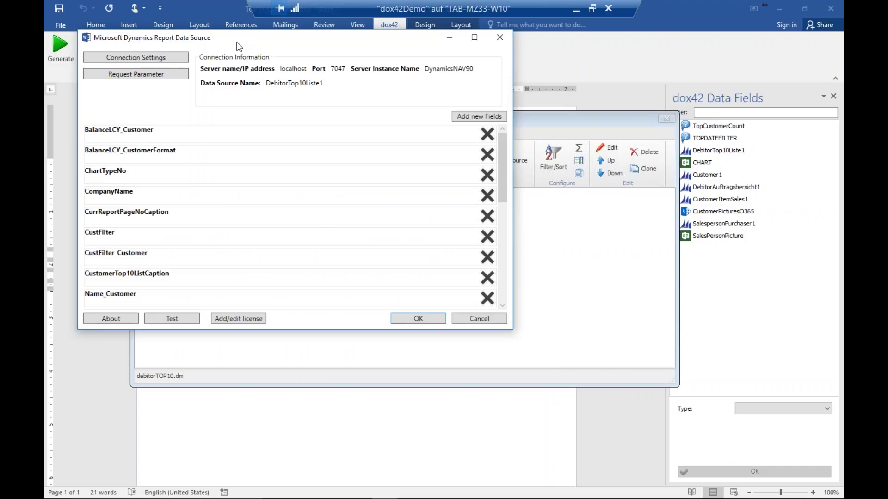
left_click_drag(239, 46, 376, 143)
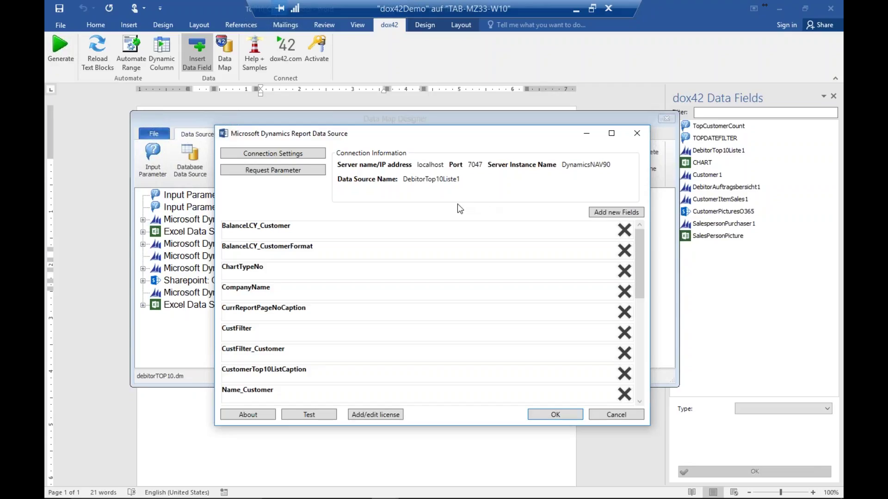
Open the data source's connection settings and examine the server name, port, instance, authentication, timeout and report settings.
left_click(261, 154)
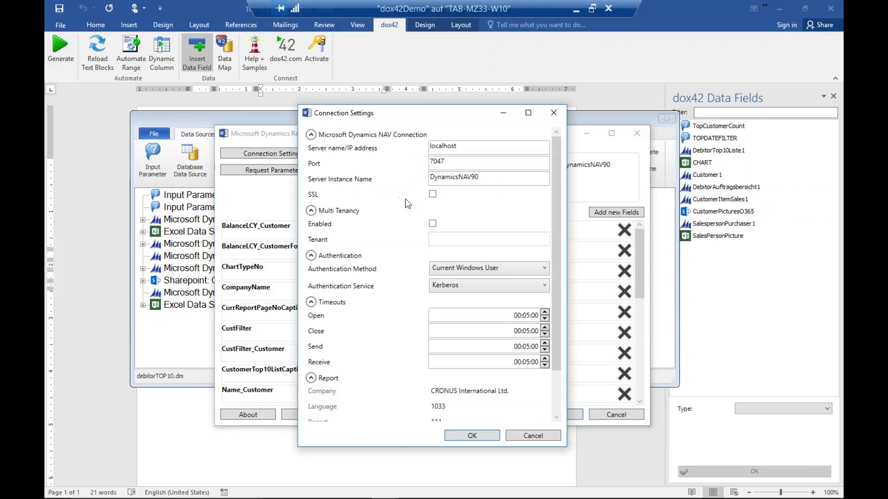
left_click_drag(556, 173, 551, 143)
left_click_drag(458, 146, 429, 163)
left_click_drag(498, 179, 429, 181)
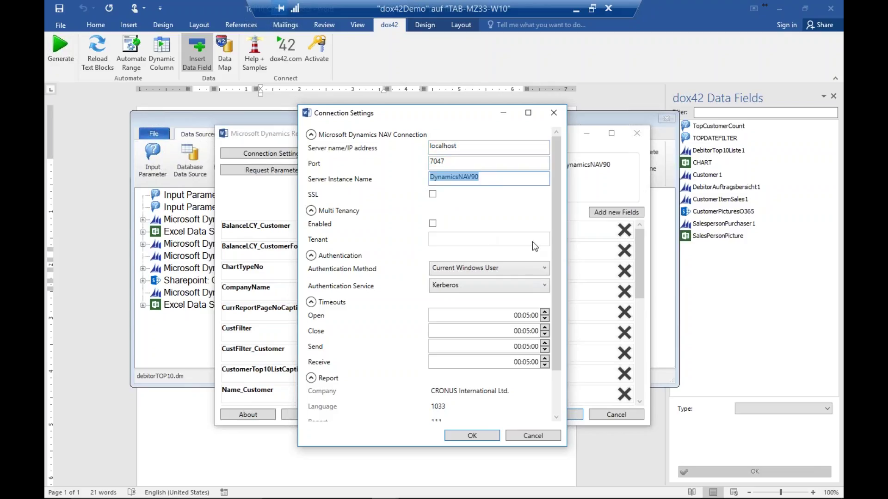
left_click_drag(556, 209, 556, 258)
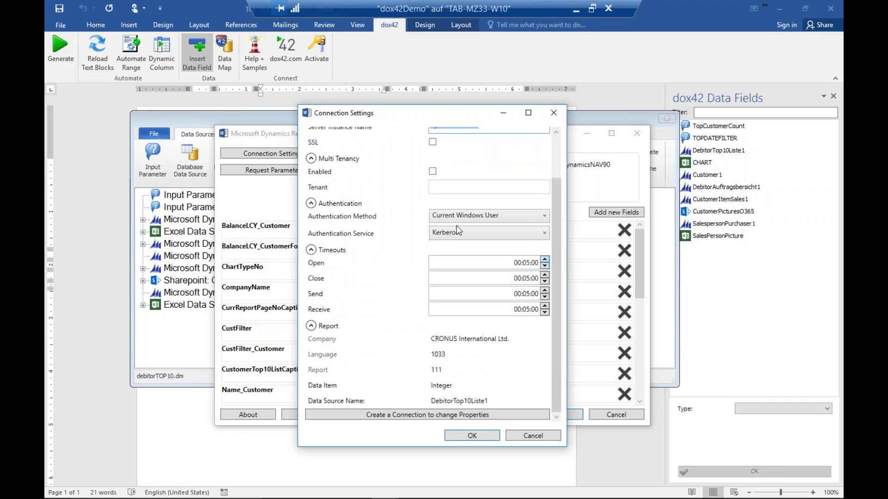
Collapse the Multi Tenancy, Authentication and Timeouts sections and create a connection so the report properties can be changed.
left_click(313, 161)
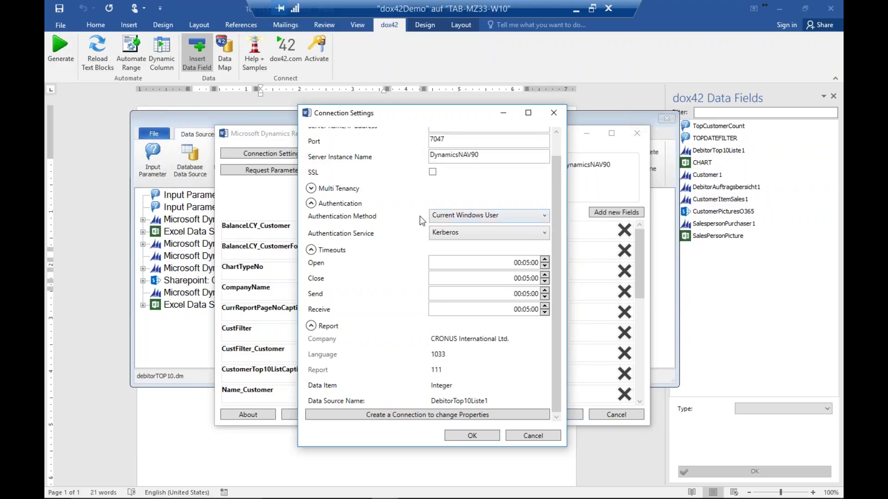
left_click(311, 204)
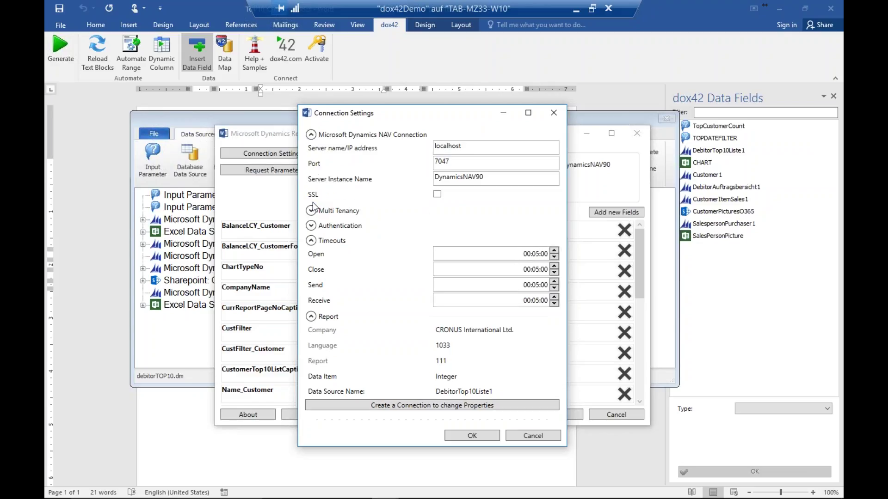
left_click(312, 240)
left_click(451, 345)
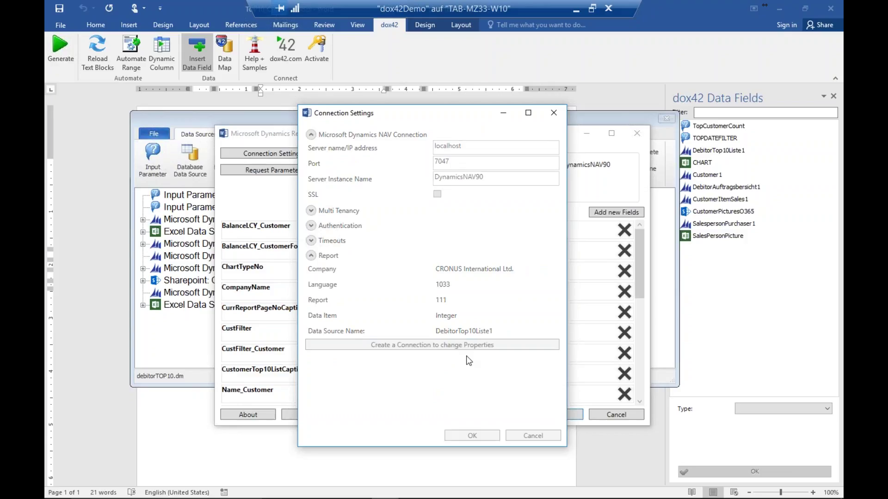
left_click(476, 346)
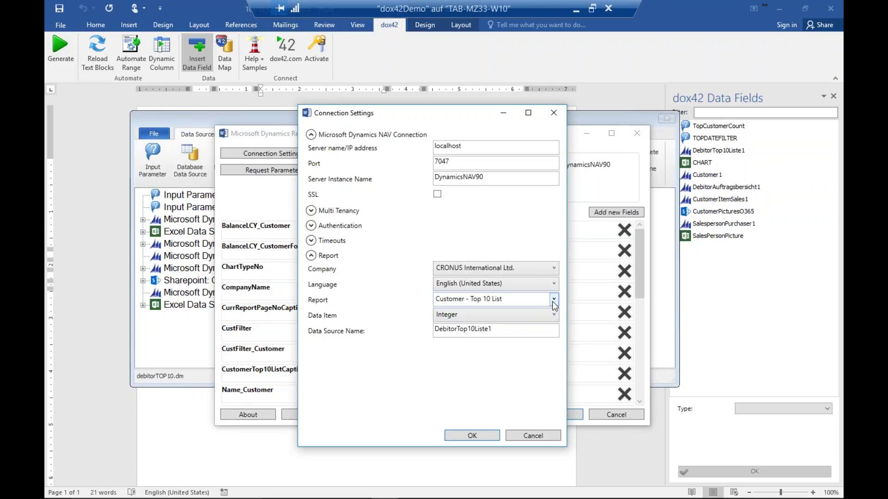
Examine the available NAV reports, the data item choices and the data source name, and cancel the connection settings.
left_click(553, 300)
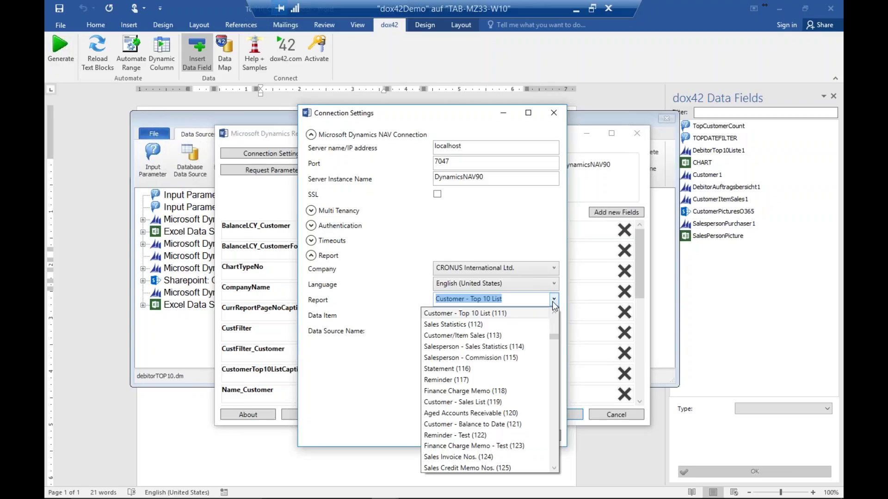
scroll(530, 412, "down", 12)
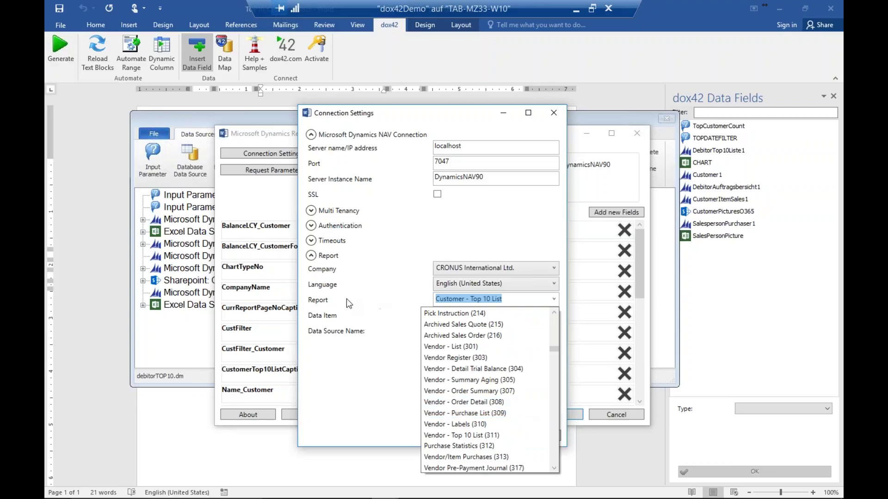
left_click(357, 312)
left_click(474, 312)
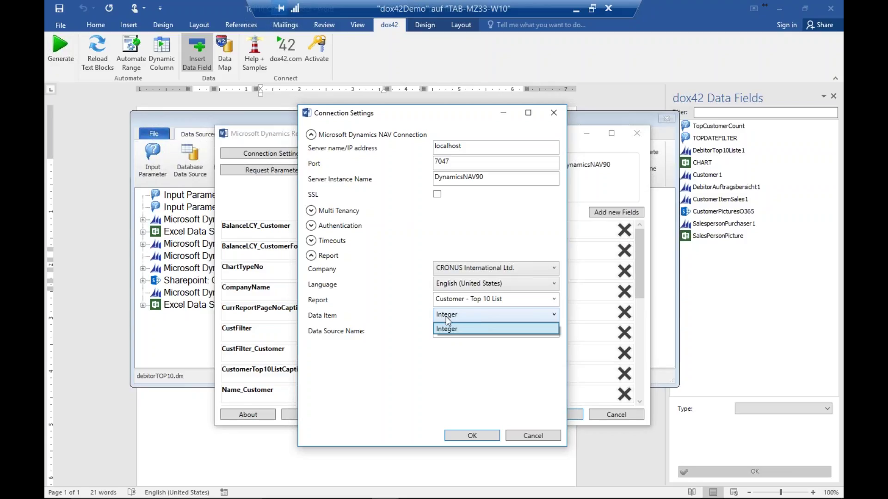
left_click(395, 321)
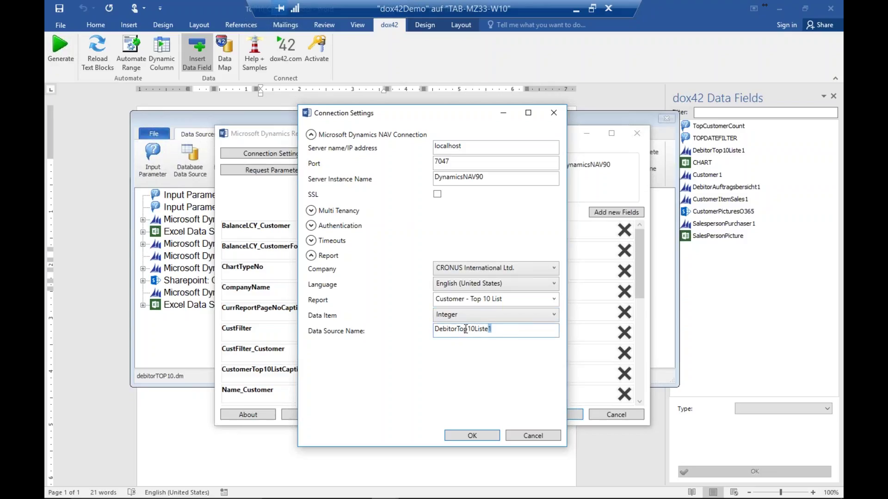
left_click_drag(489, 329, 413, 337)
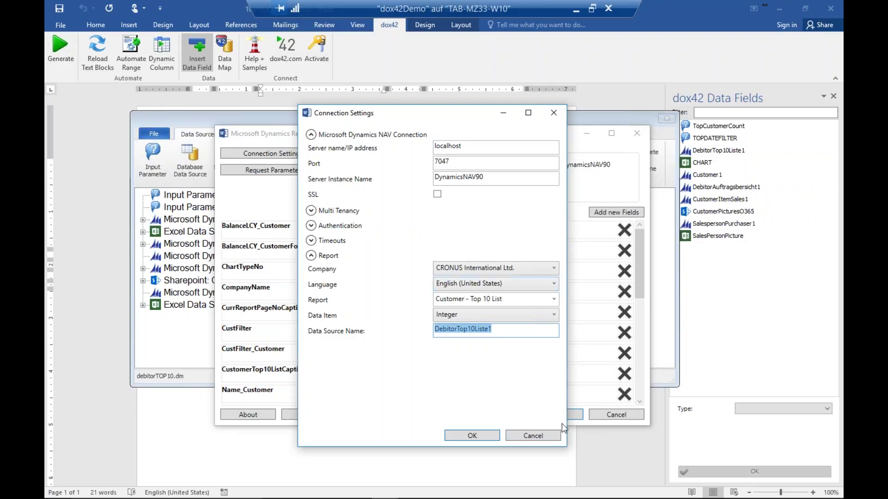
left_click(533, 436)
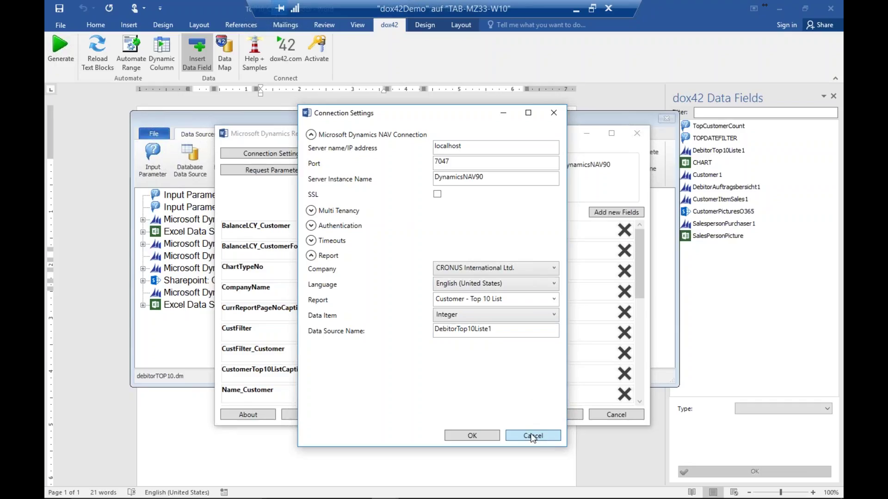
left_click(531, 436)
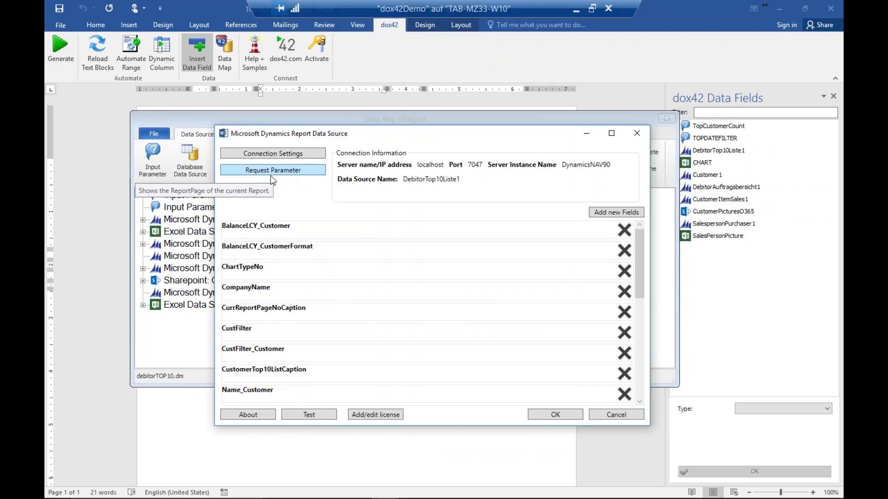
Open the report's request parameters, remove the Quantity field's data link and link Quantity to the TopCustomerCount input parameter again.
left_click(287, 173)
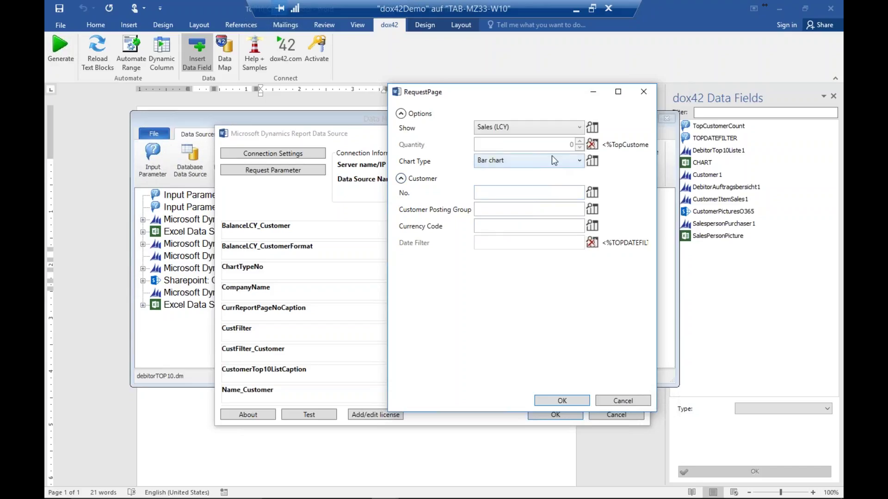
left_click(521, 193)
left_click(594, 145)
left_click(593, 145)
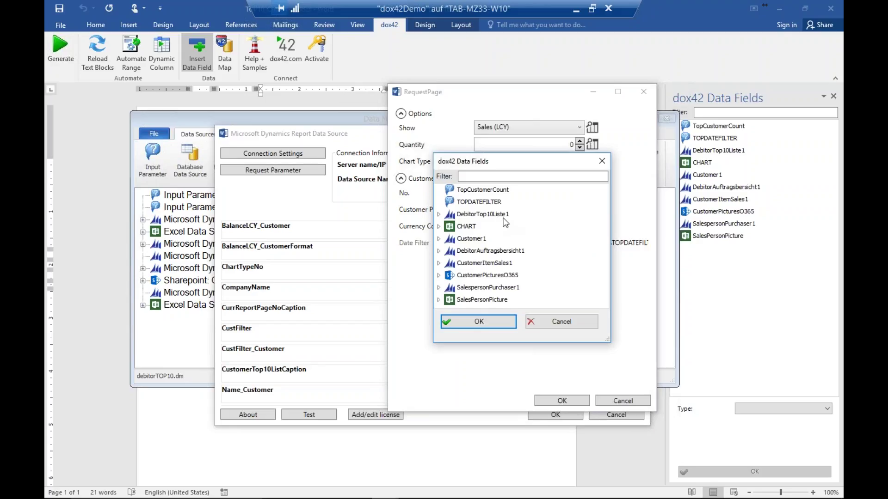
left_click(471, 203)
left_click(472, 193)
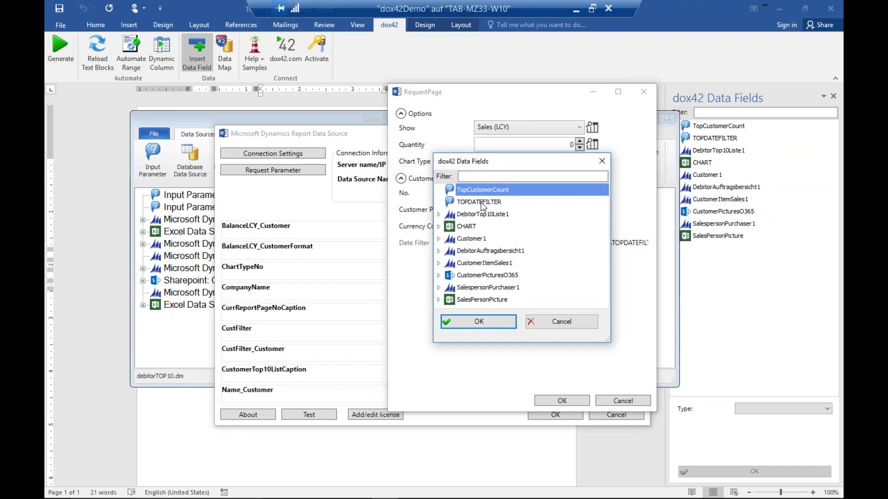
left_click(480, 202)
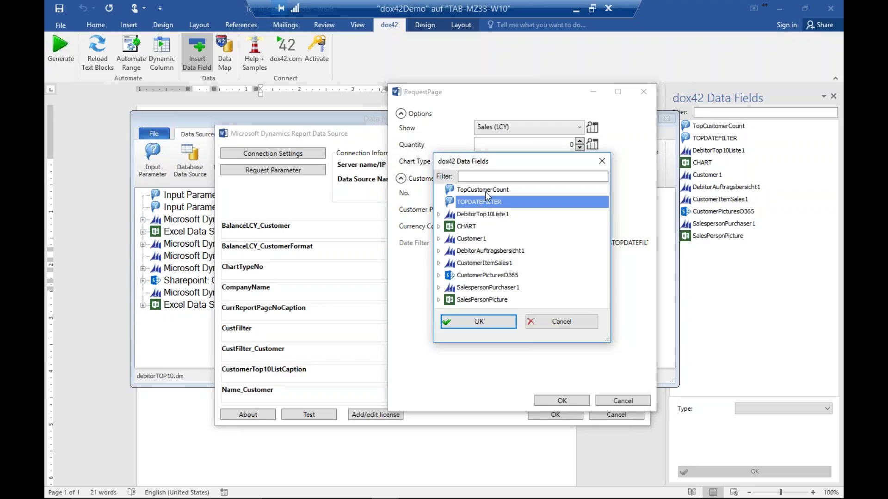
double_click(485, 190)
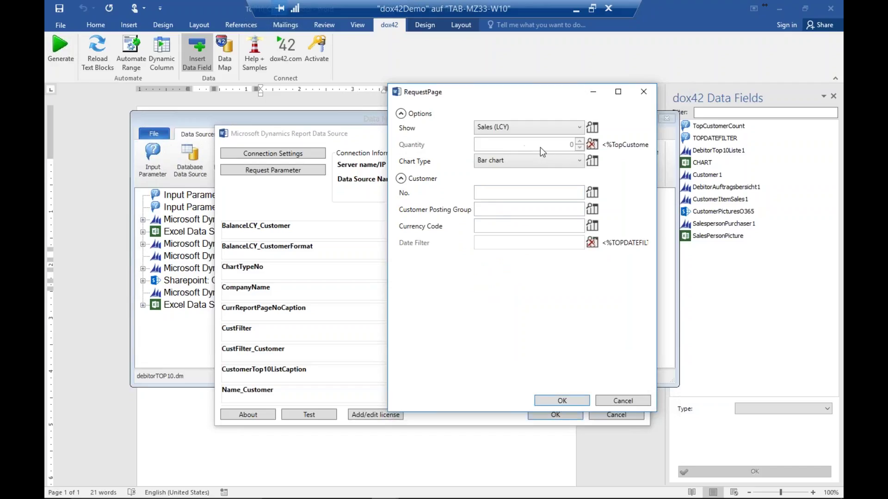
Replace the Quantity link with the fixed value 15, remove the Date Filter link, and cancel the request page.
left_click(591, 145)
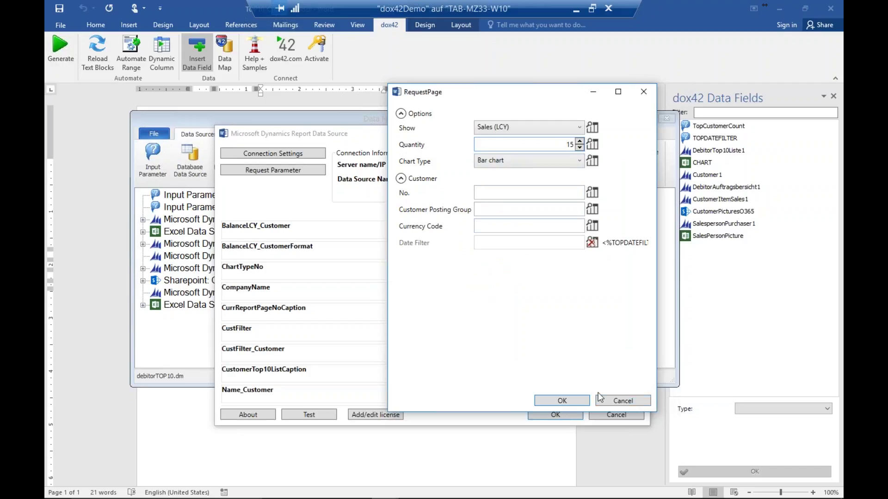
left_click(591, 242)
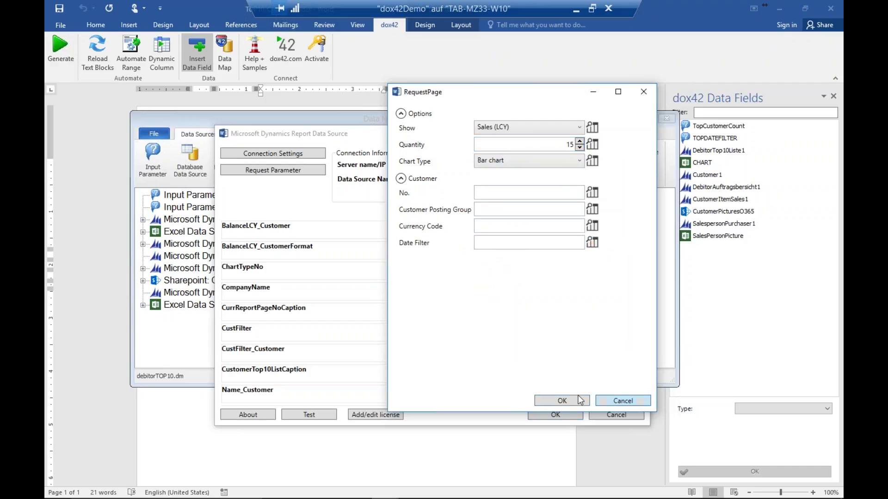
left_click(615, 402)
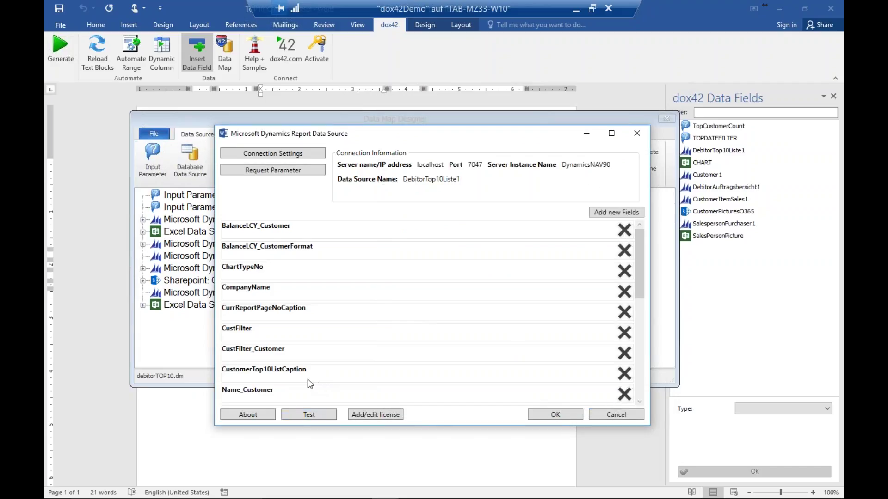
Reopen the request parameters, remove the data links from Quantity and Date Filter, and accept the request page.
left_click(293, 171)
left_click(338, 148)
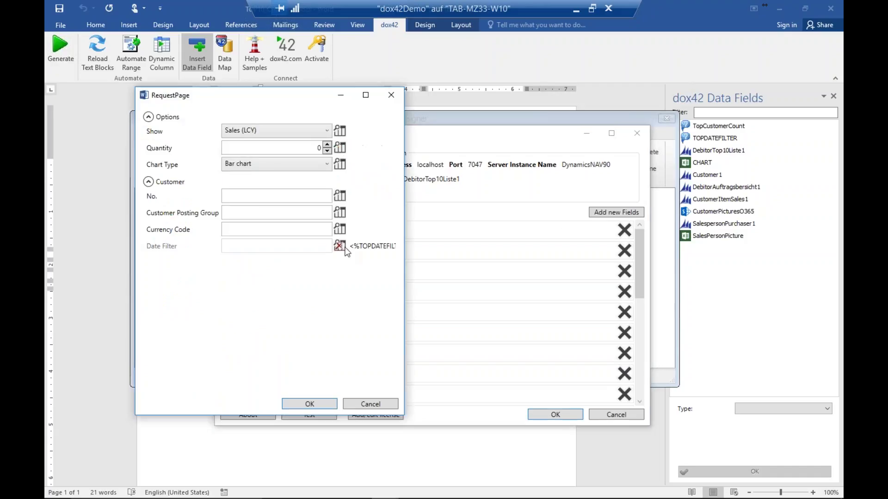
left_click(340, 246)
left_click(332, 401)
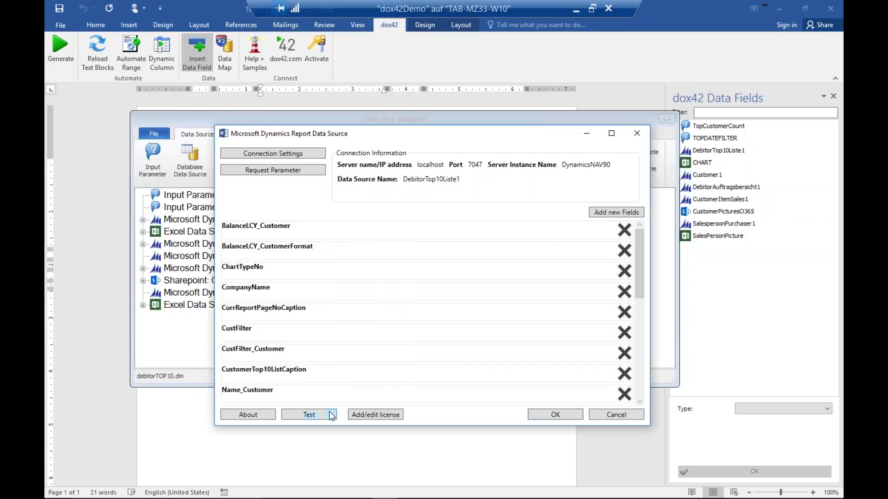
Test the data source, enlarge the NAVData preview to look through its columns, and close the preview.
left_click(331, 415)
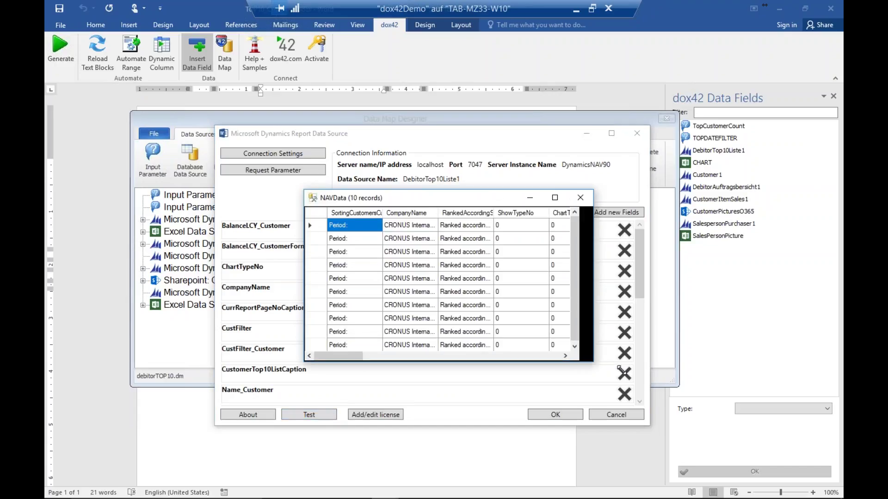
left_click_drag(622, 369, 817, 444)
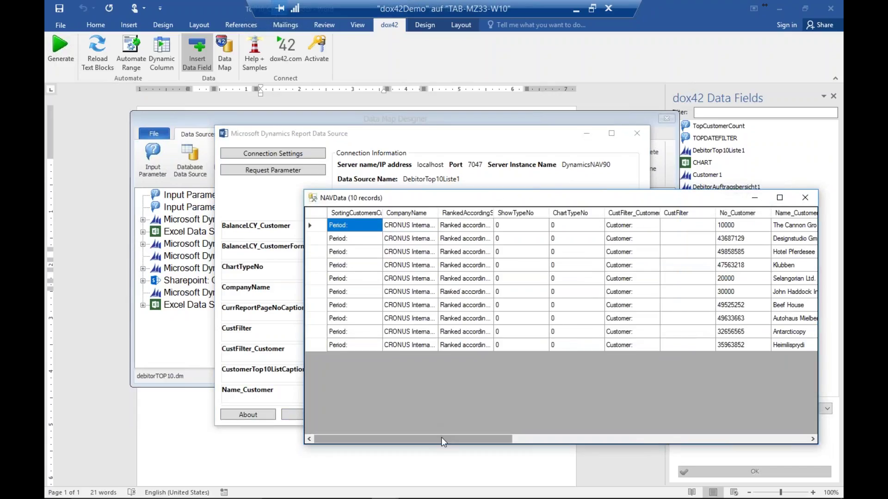
left_click_drag(441, 437, 759, 437)
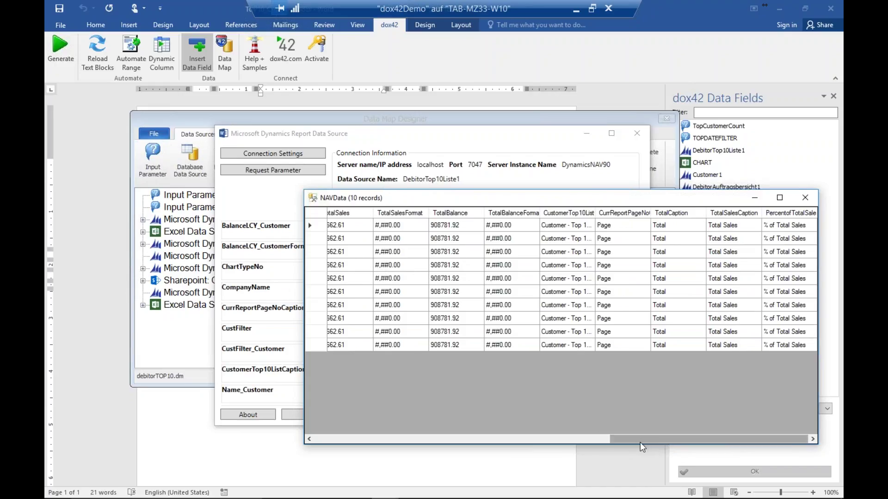
left_click_drag(640, 443, 343, 409)
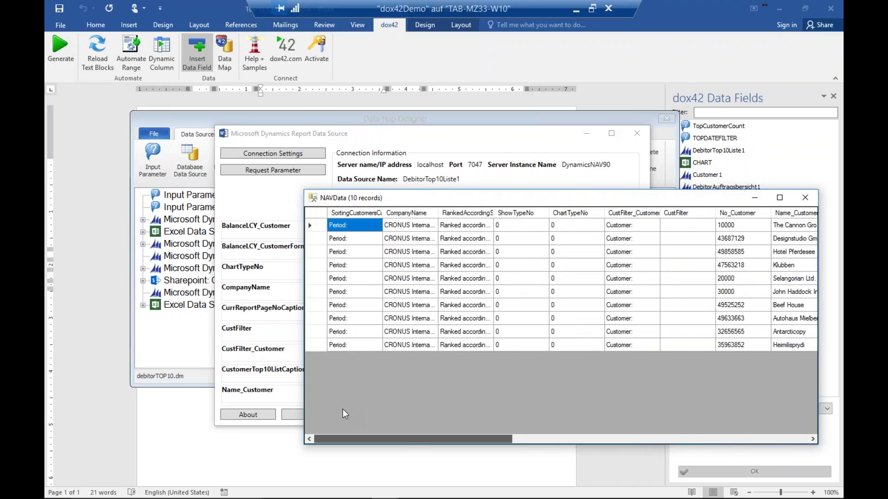
left_click(806, 197)
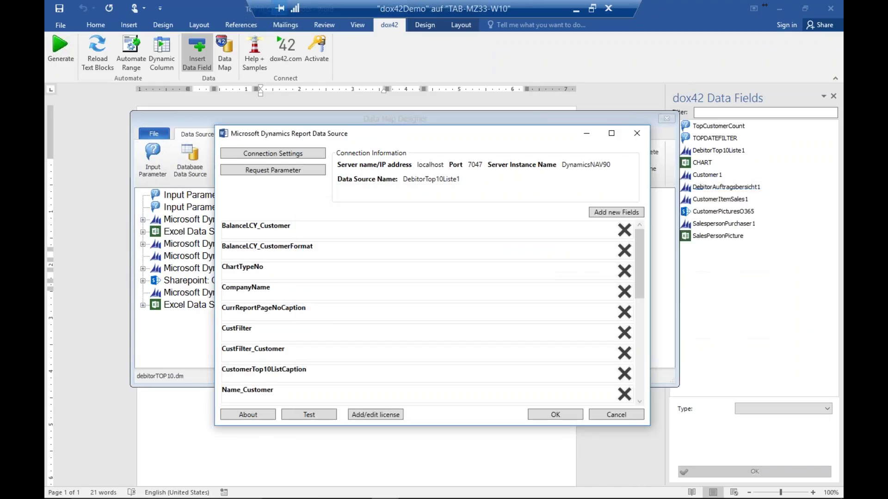
Review the report fields available for adding, cancel the field selection and the data source editing, and close the data map.
left_click(613, 213)
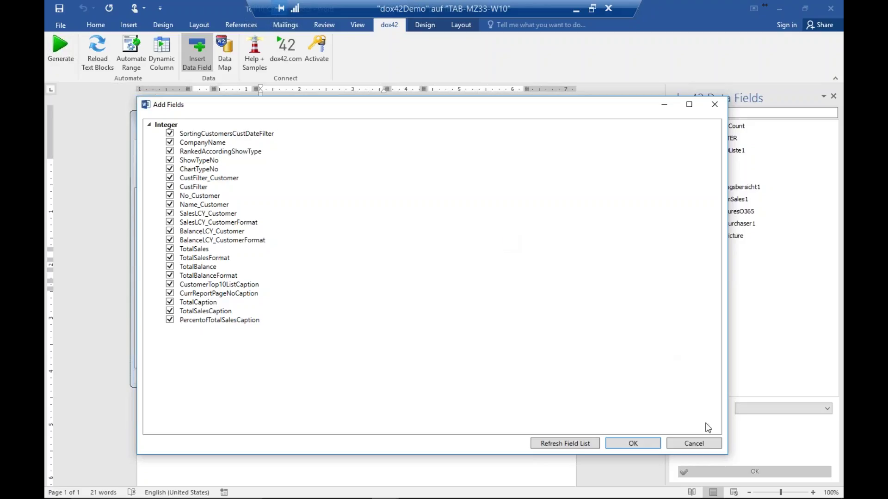
left_click(702, 443)
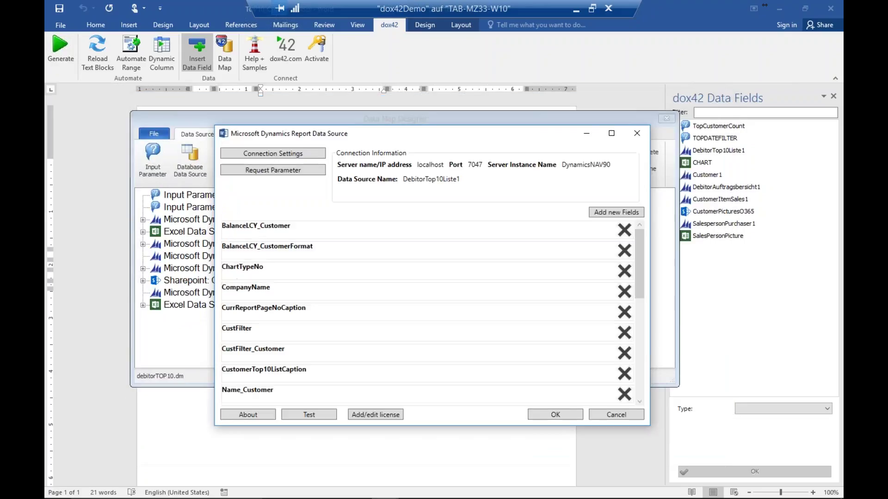
left_click(615, 415)
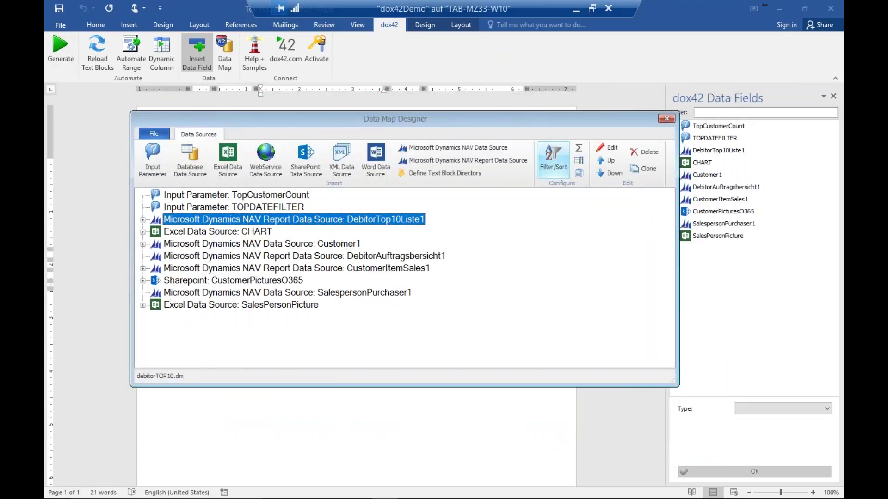
left_click(666, 119)
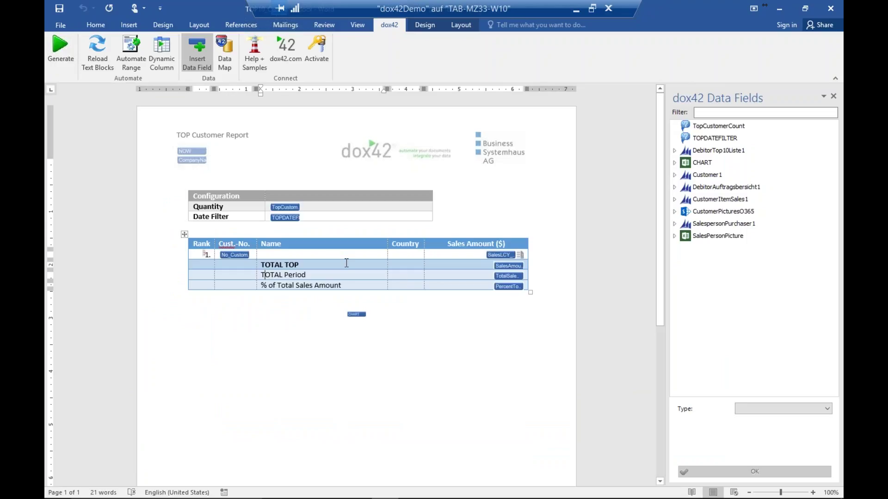
Insert the Name_Customer field from DebitorTop10Liste1 into the Name column of the ranked customer row.
left_click(276, 256)
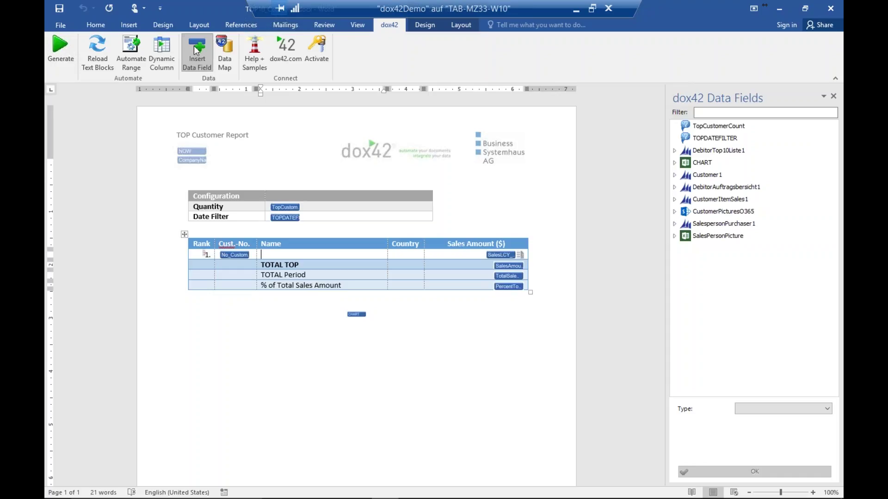
left_click(197, 65)
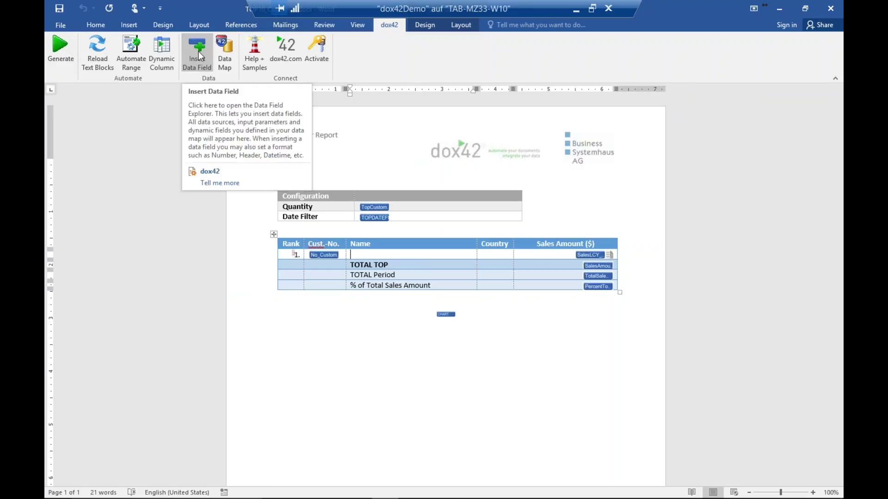
left_click(199, 62)
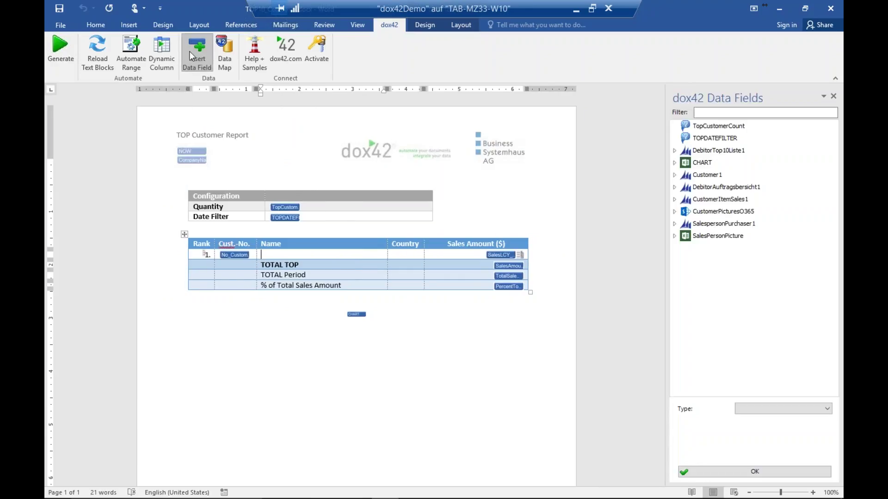
left_click(674, 151)
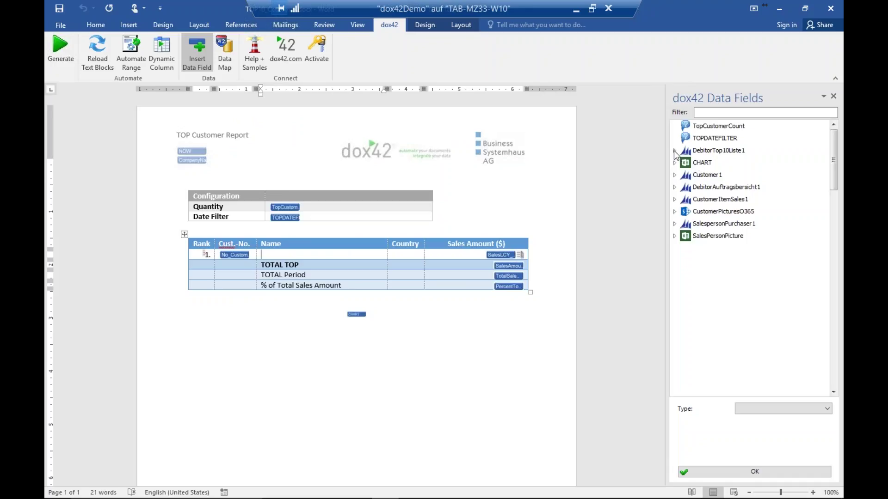
left_click(724, 151)
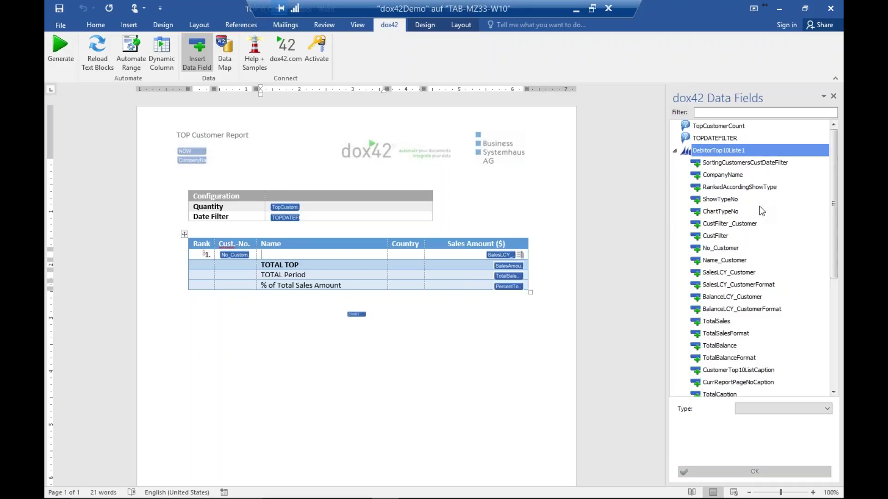
scroll(760, 210, "down", 5)
scroll(761, 210, "up", 2)
scroll(760, 211, "up", 1)
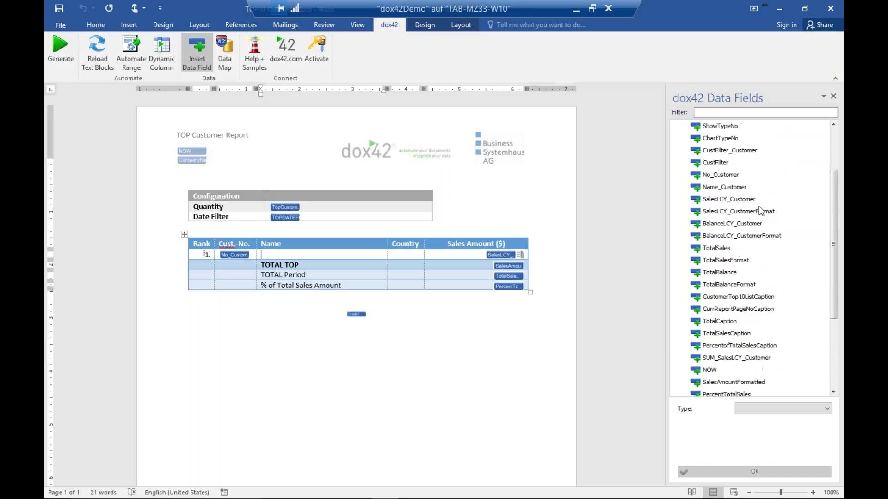
scroll(709, 212, "up", 1)
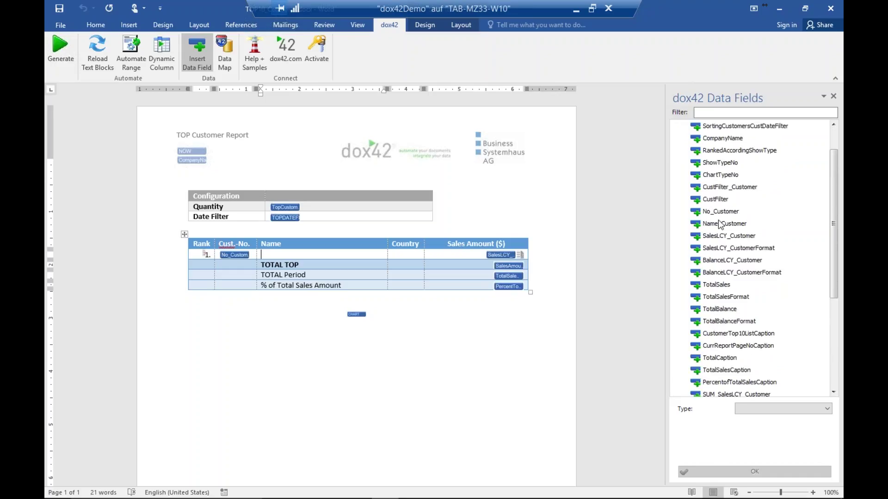
left_click(722, 225)
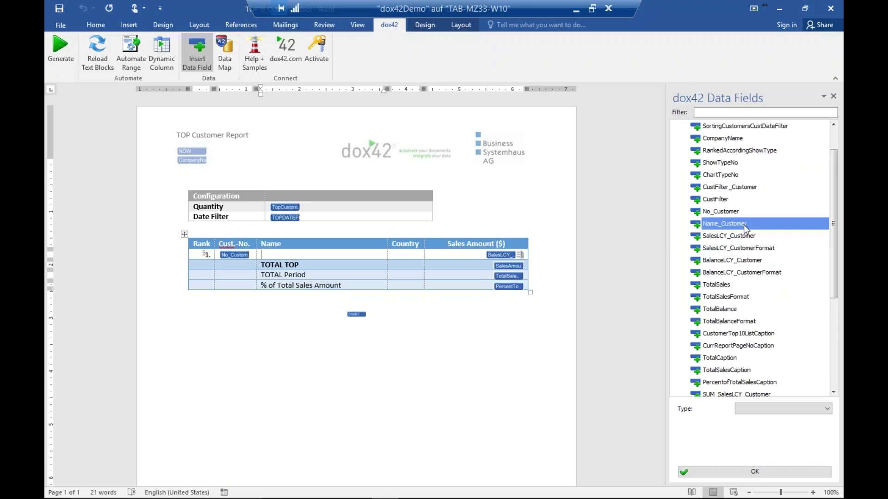
left_click_drag(744, 225, 311, 255)
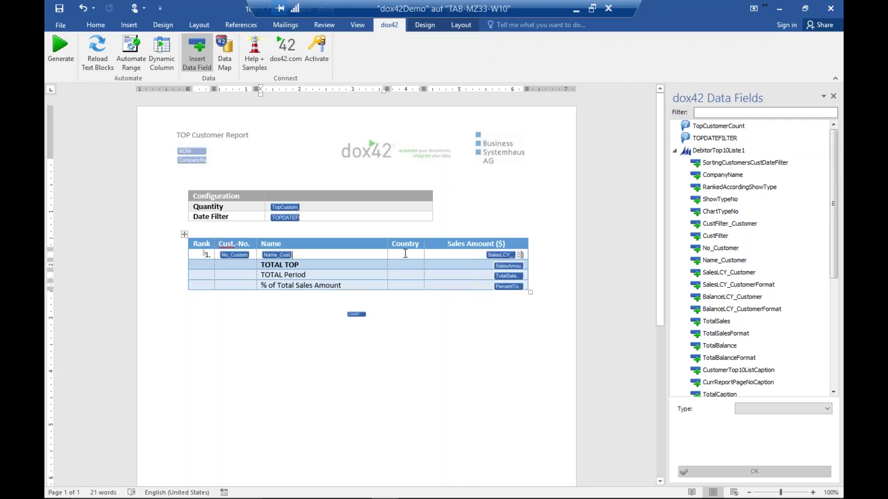
Place the cursor in the ranked row's Country cell and open the Customer1 NAV data source from the data map for editing.
left_click(405, 254)
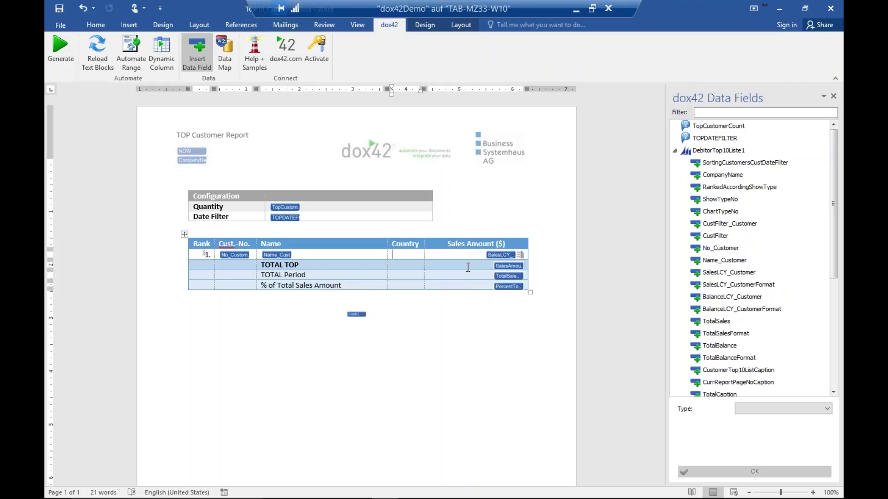
left_click(225, 52)
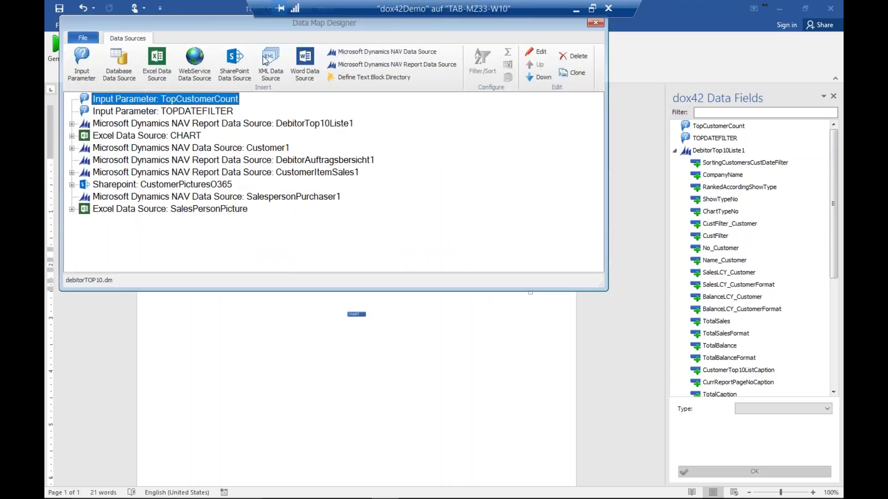
left_click_drag(224, 29, 308, 94)
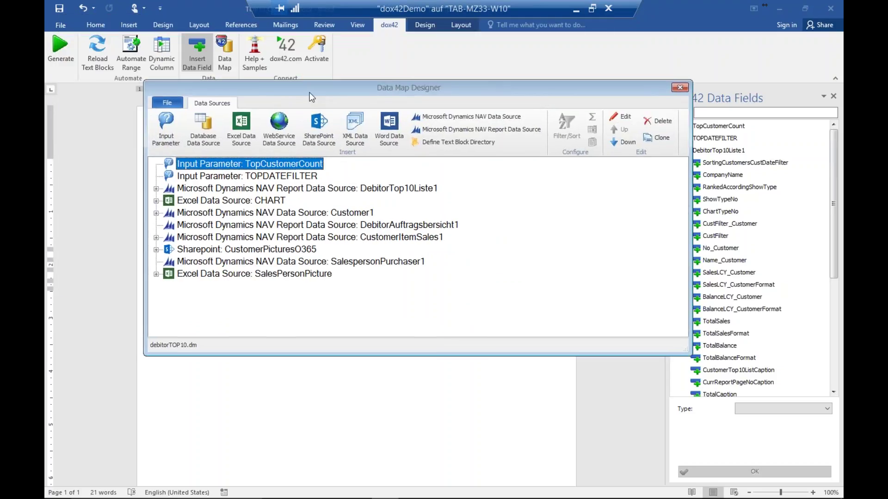
left_click(347, 216)
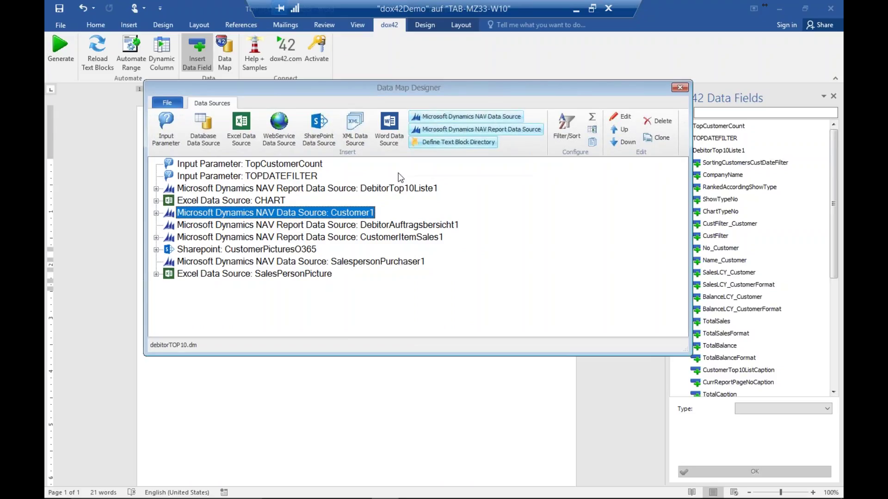
right_click(235, 213)
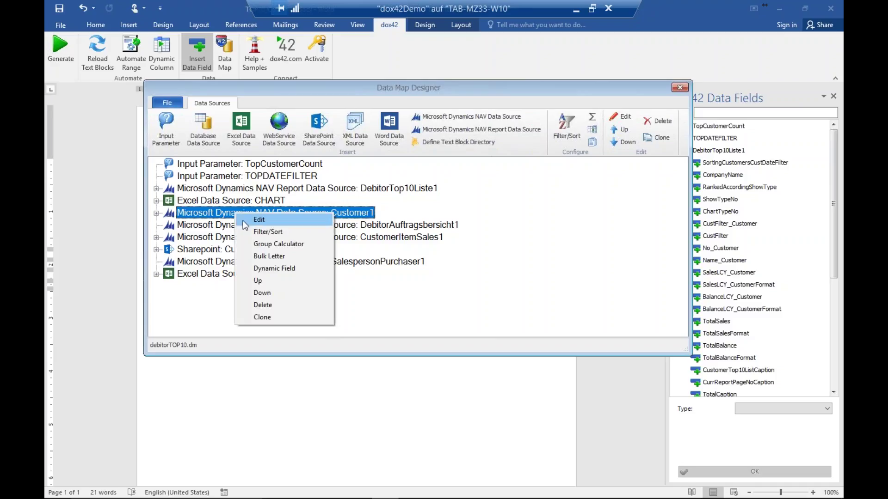
left_click(259, 223)
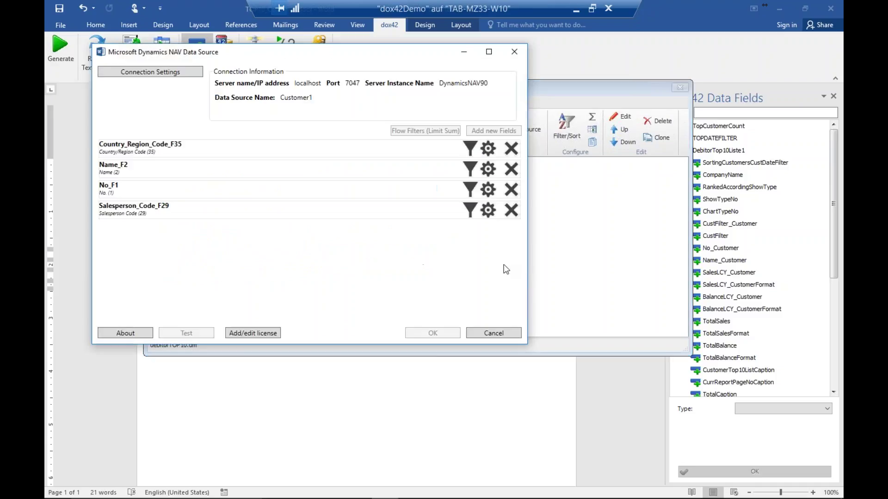
Create a connection in Customer1's connection settings, review the selectable NAV tables, cancel the settings, and test the data source.
left_click(141, 72)
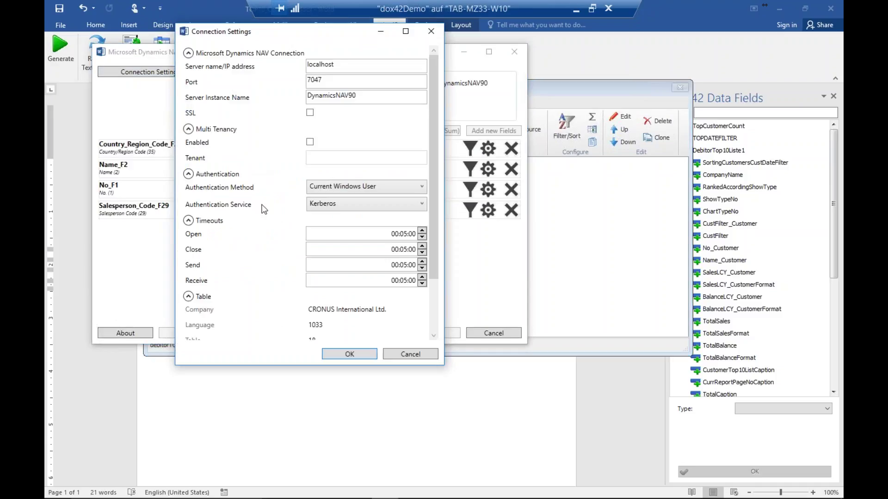
left_click_drag(432, 103, 433, 154)
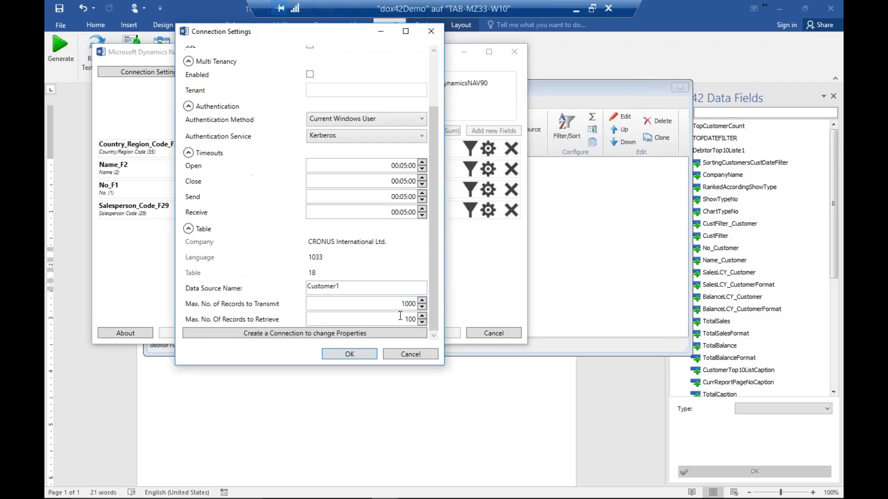
left_click(269, 331)
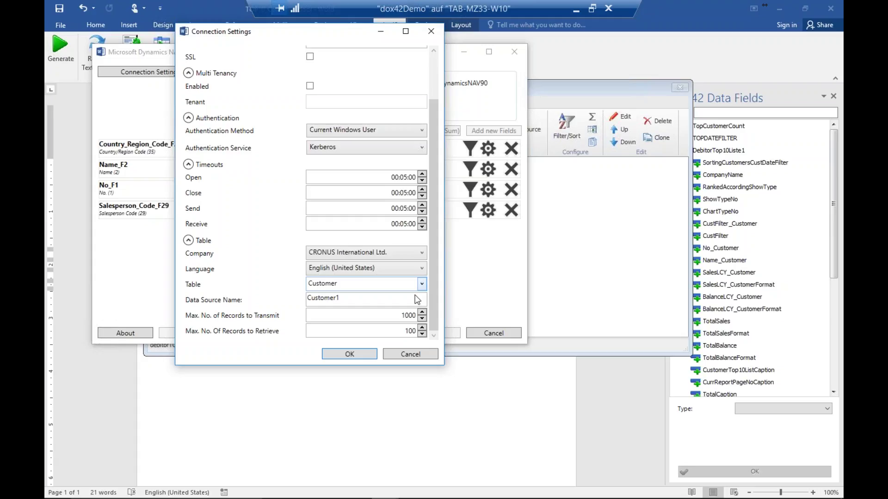
key("alt+Down")
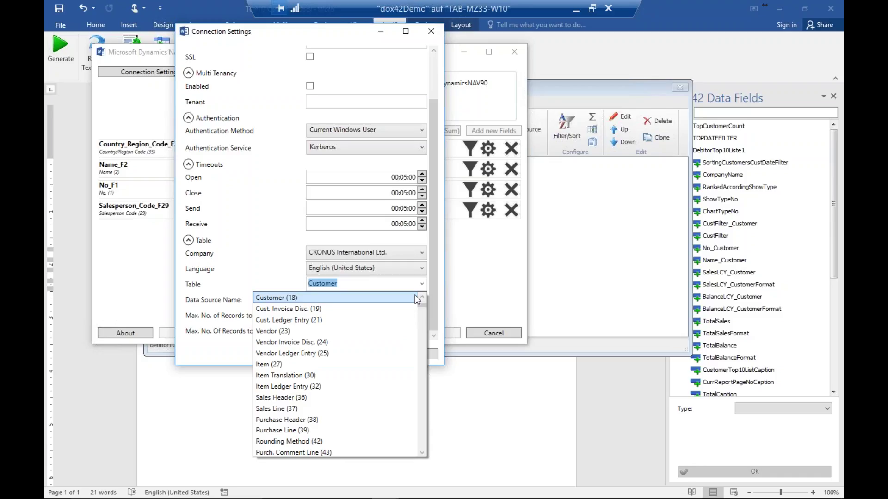
left_click(208, 313)
left_click(410, 355)
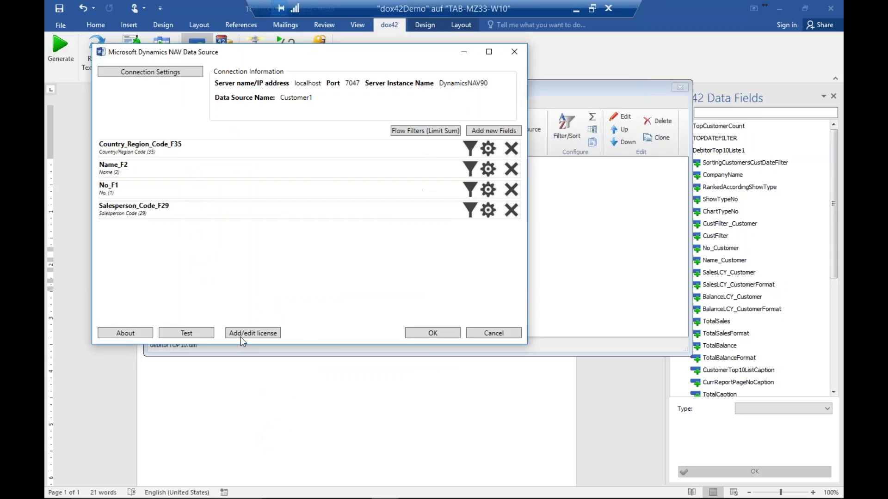
left_click(186, 333)
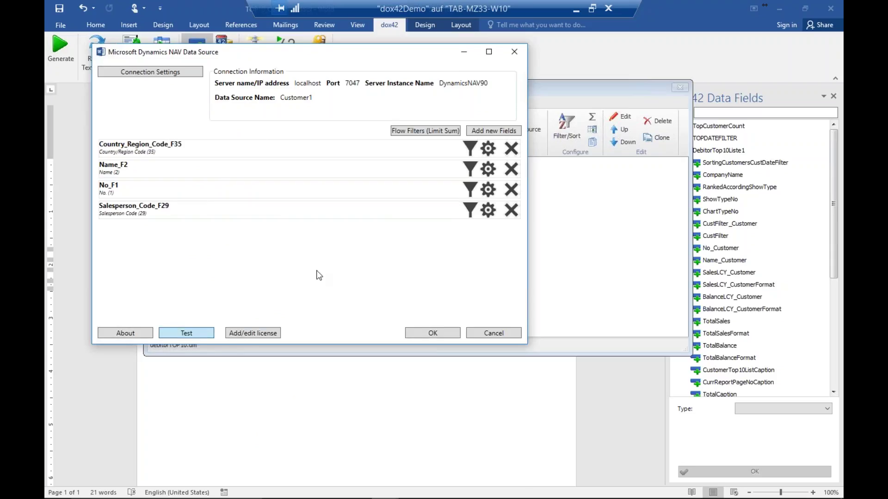
Open the fields available for adding to Customer1, review the search criteria, search captions for "Sal", and clear the search.
left_click(490, 133)
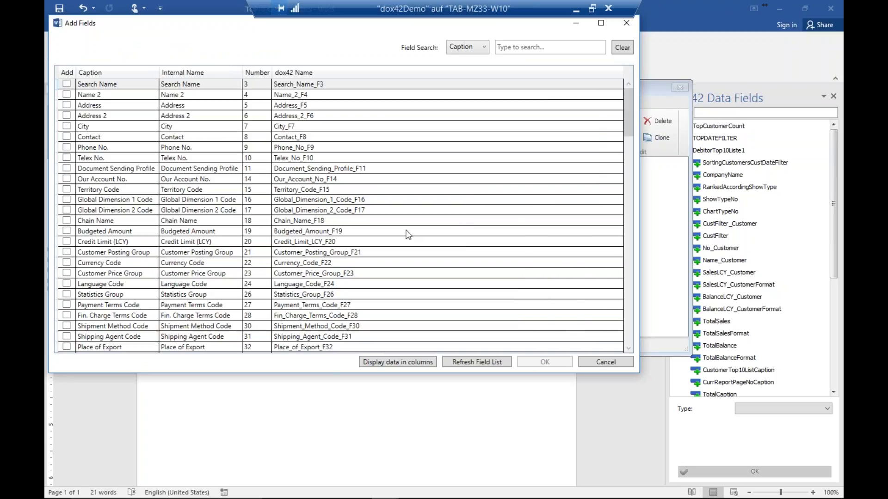
left_click(477, 50)
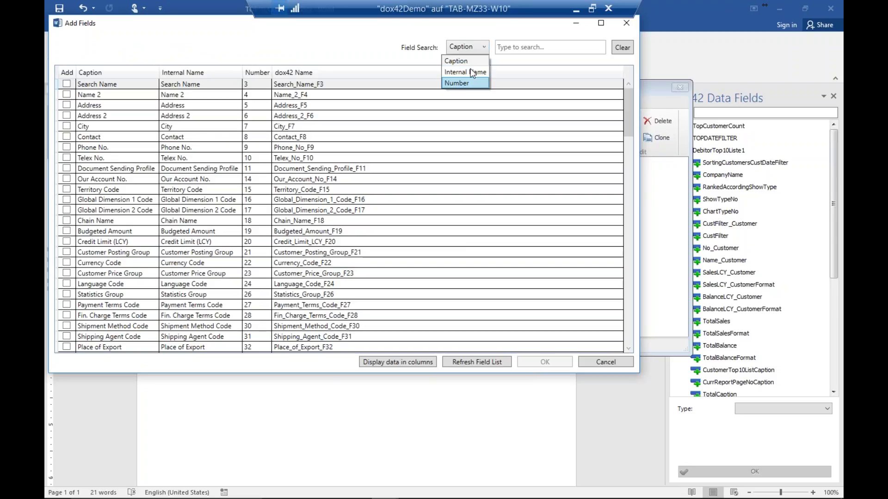
left_click(533, 55)
left_click(532, 45)
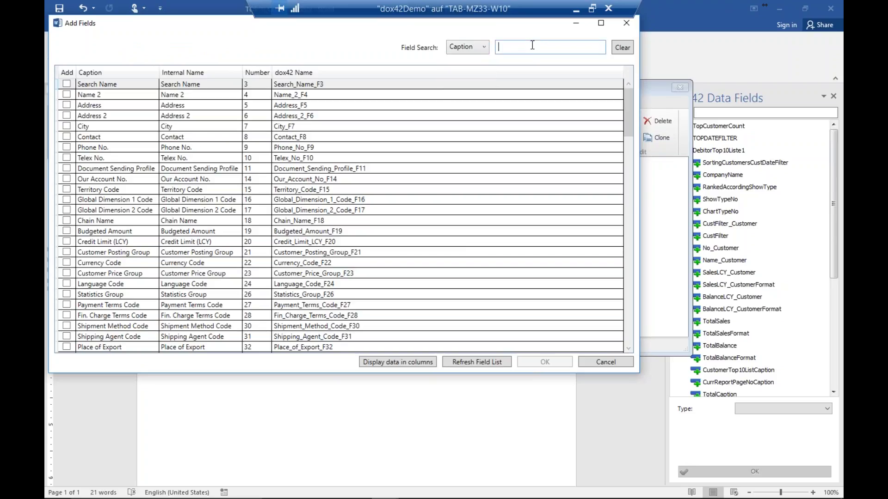
type("Sal")
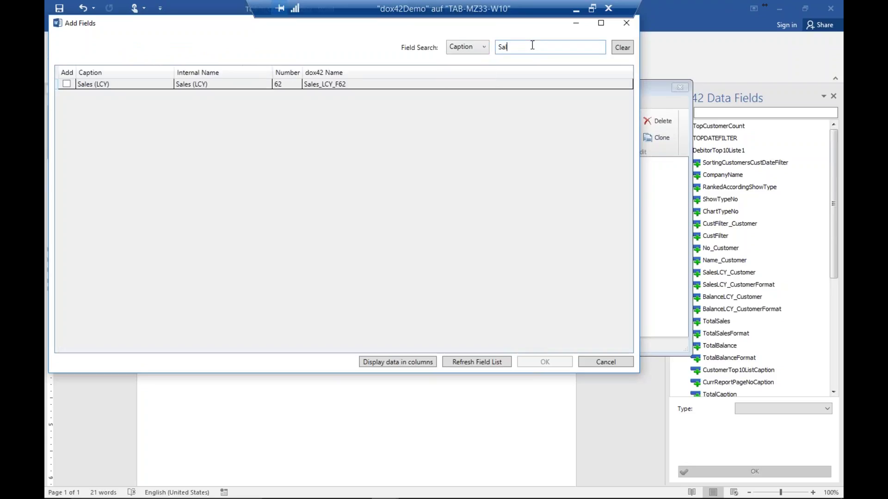
key("BackSpace")
key("BackSpace")
key("BackSpace")
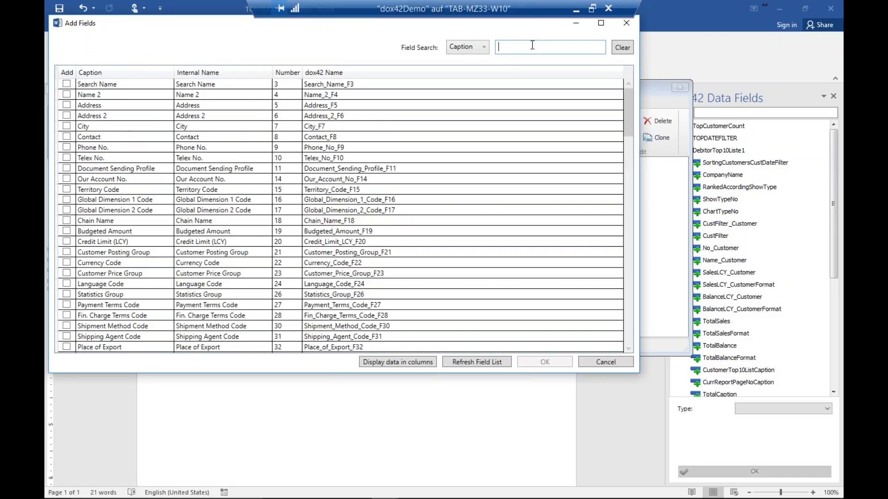
Search the field captions for "Cur", clear the search, and cancel adding fields.
type("Cur")
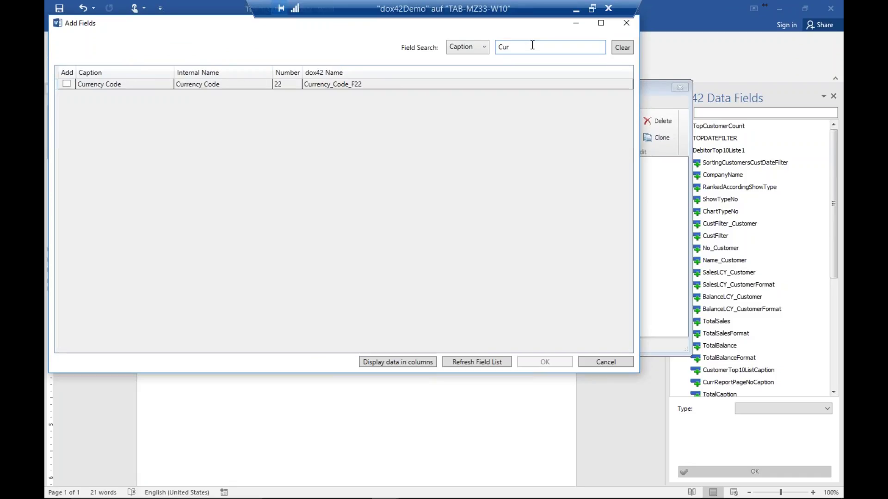
key("BackSpace")
key("BackSpace")
key("BackSpace")
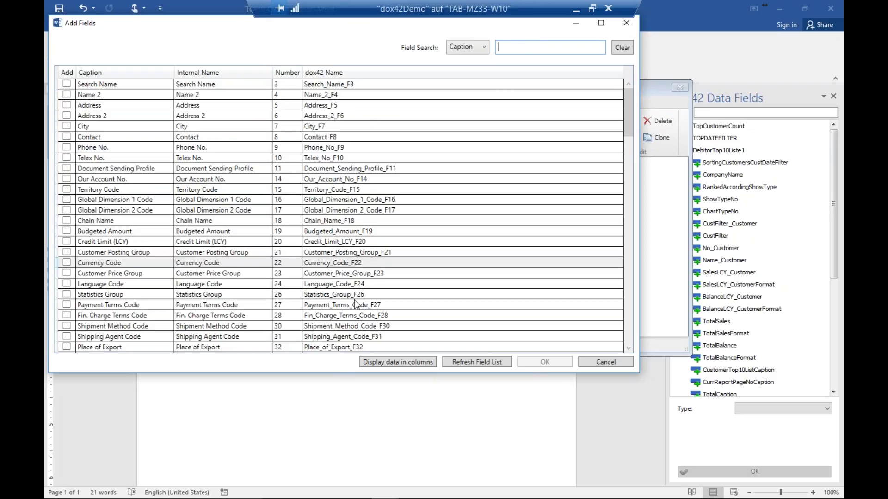
left_click(613, 363)
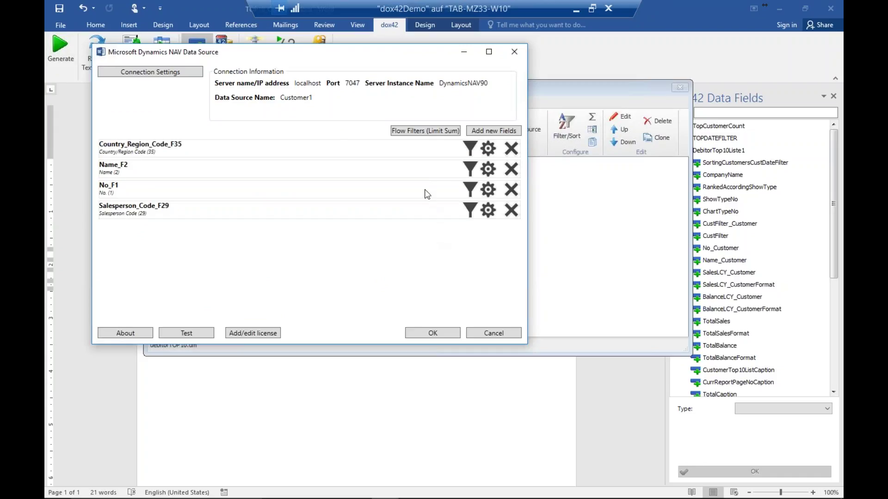
Test the Customer1 data source, enlarge the NAVData preview to look through the customer records, and close it.
left_click(206, 334)
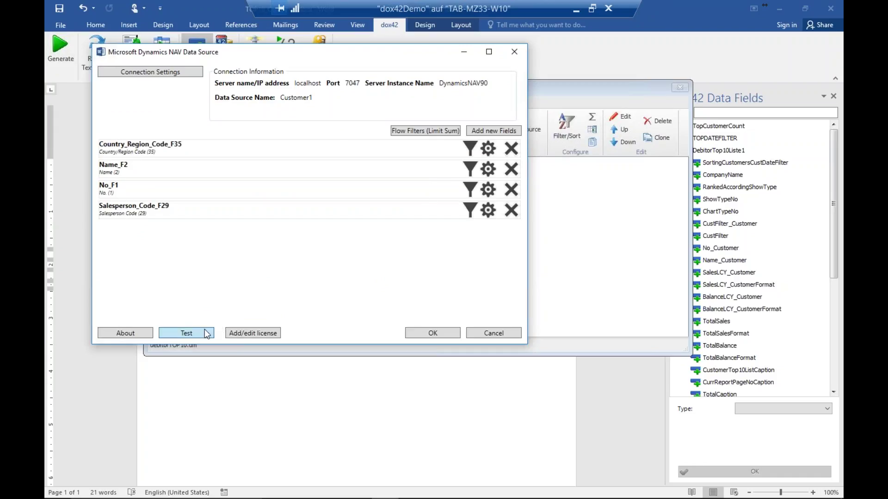
left_click_drag(437, 281, 529, 465)
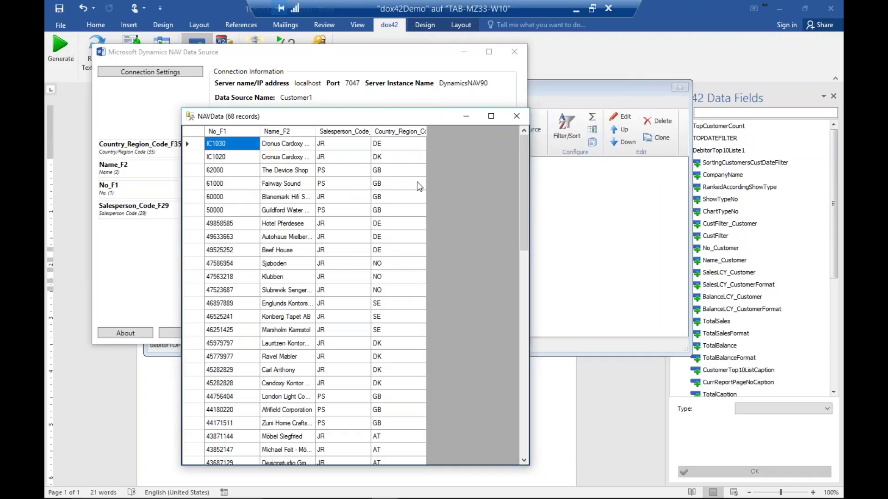
left_click(516, 116)
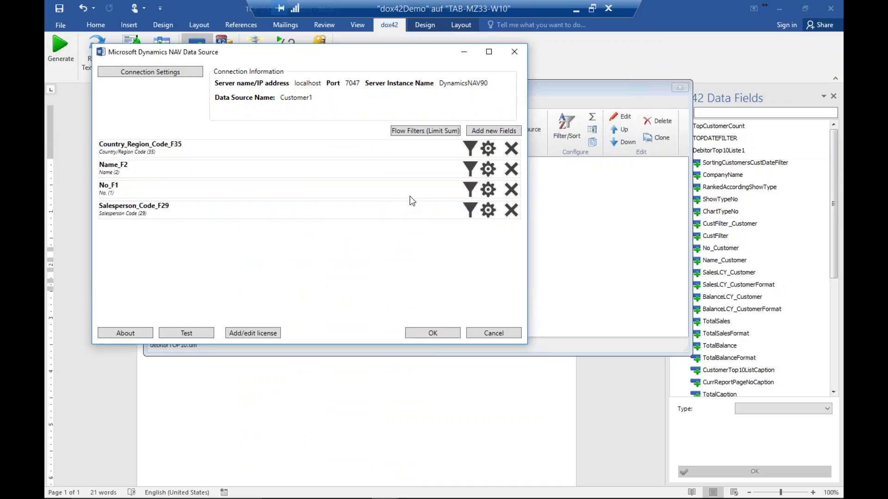
Try a filter on Country_Region_Code_F35 with the values US and CZ joined by And, and cancel it.
left_click(471, 147)
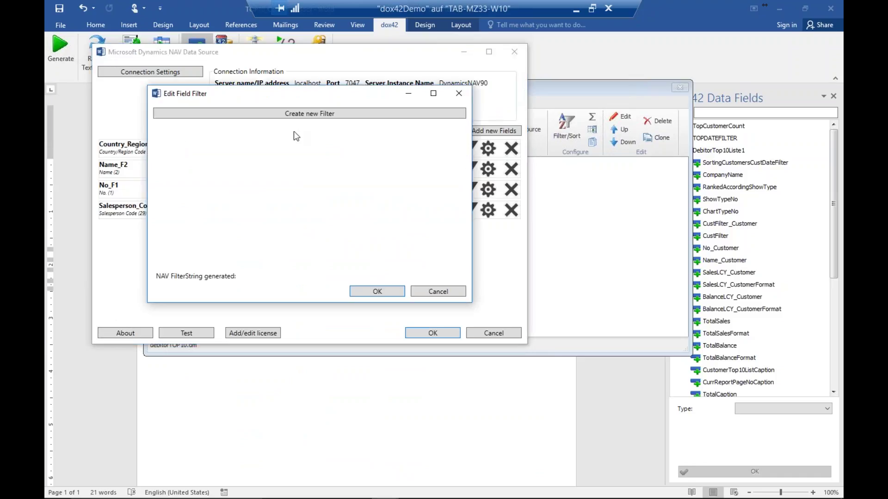
left_click(285, 113)
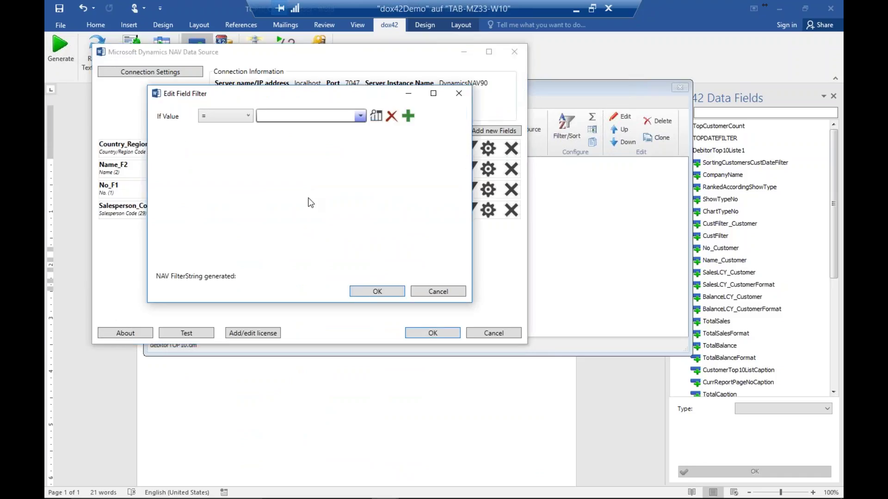
left_click(360, 116)
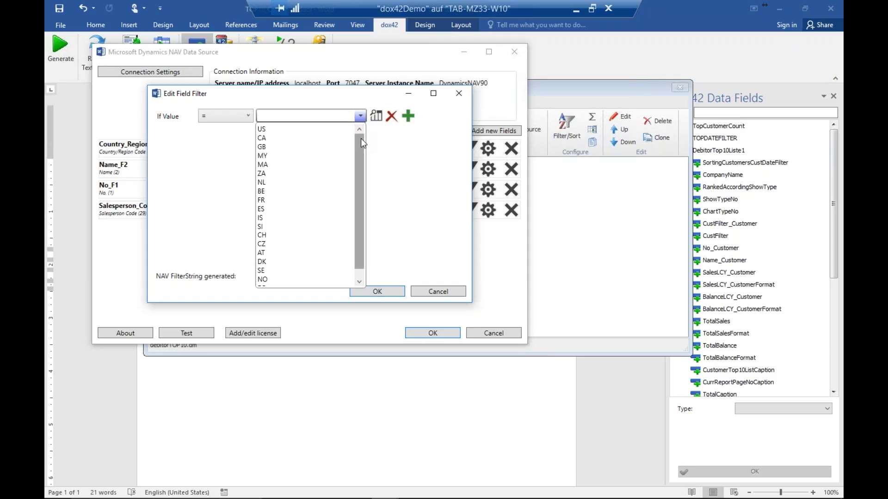
mouse_move(360, 140)
left_mouse_down()
mouse_move(360, 175)
mouse_move(361, 141)
left_mouse_up()
left_click(321, 128)
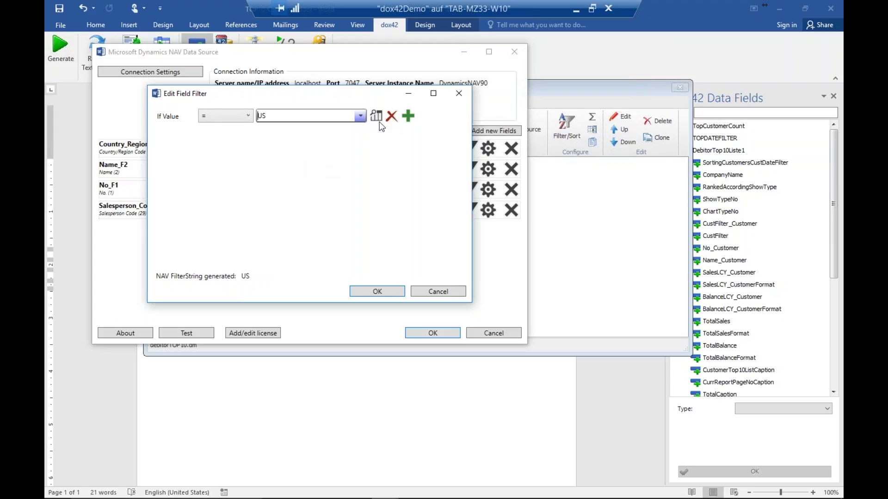
left_click(412, 115)
left_click(360, 132)
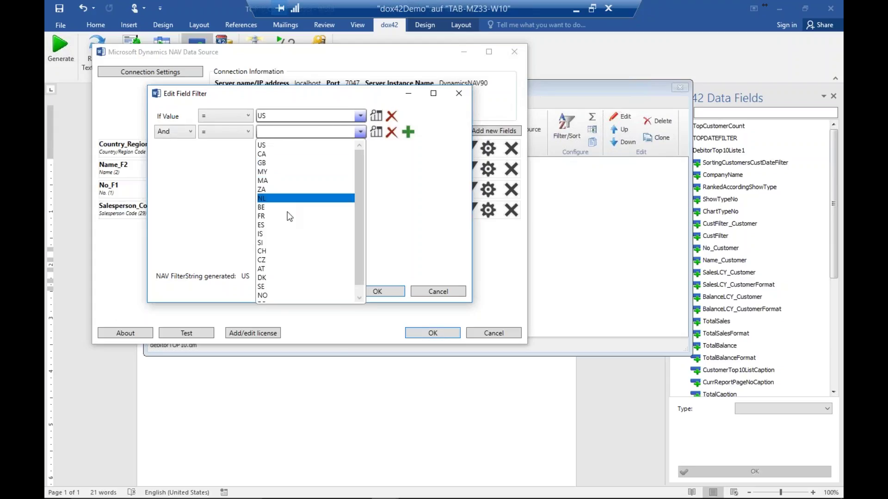
left_click(284, 262)
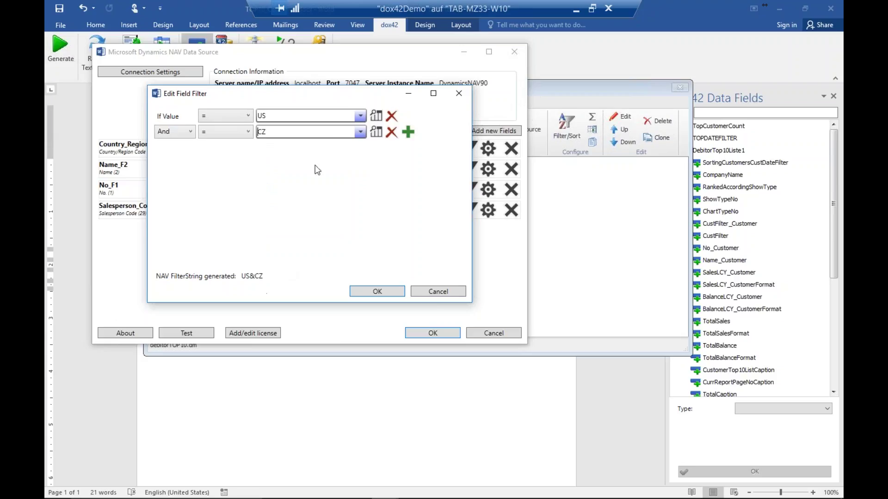
left_click(360, 116)
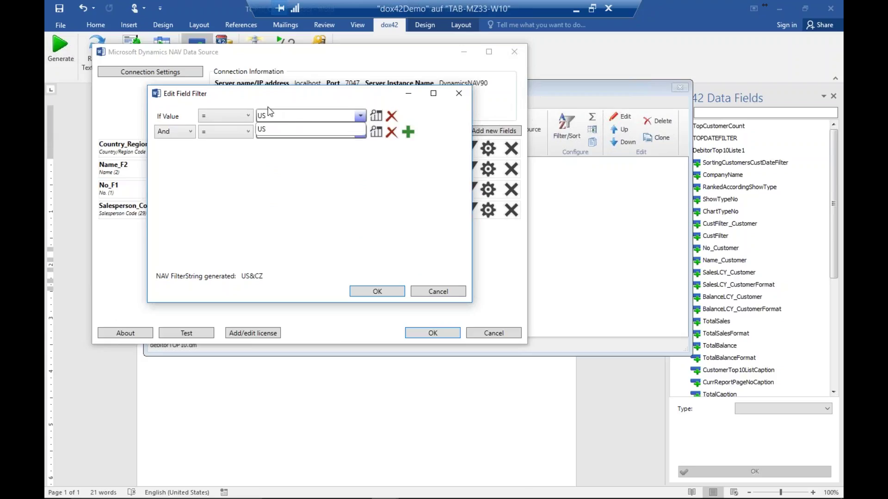
left_click(277, 128)
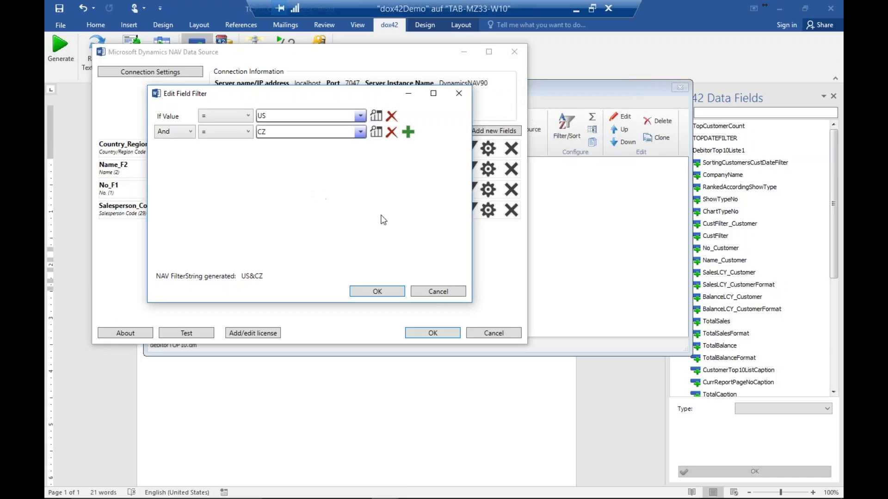
left_click(453, 294)
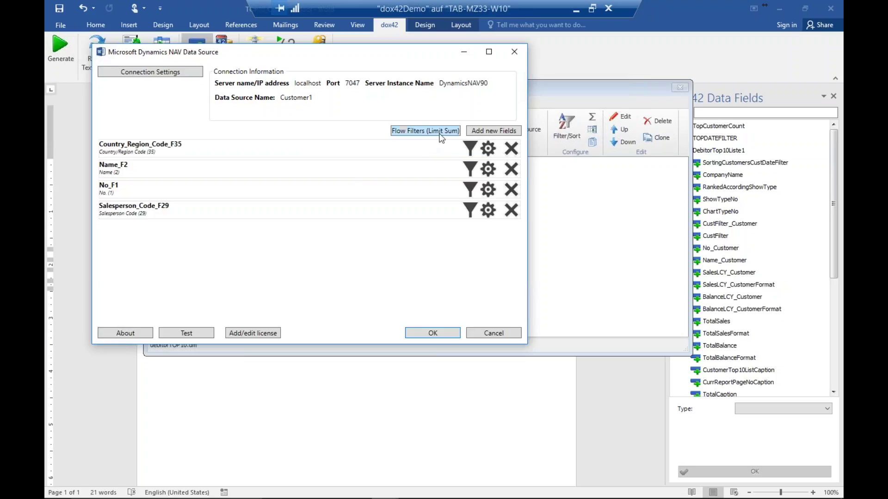
Review the flow filters available for Customer1, including the Date Filter, and cancel without creating one.
left_click(423, 132)
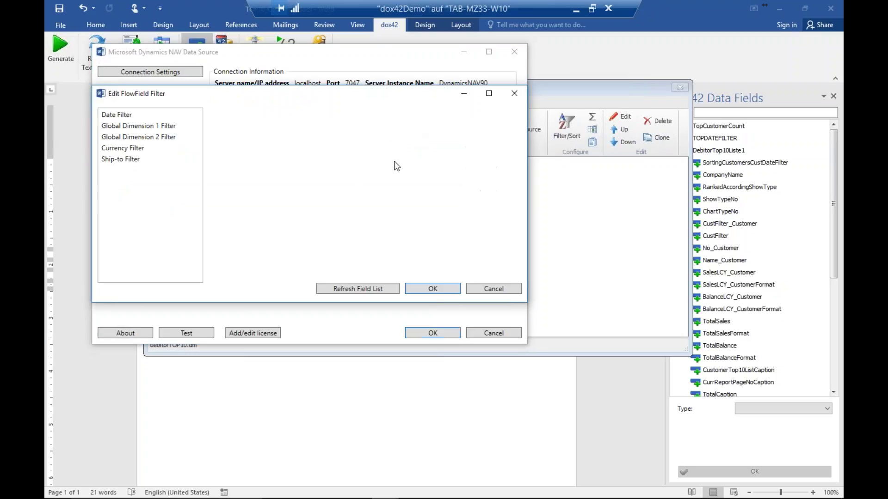
left_click(138, 115)
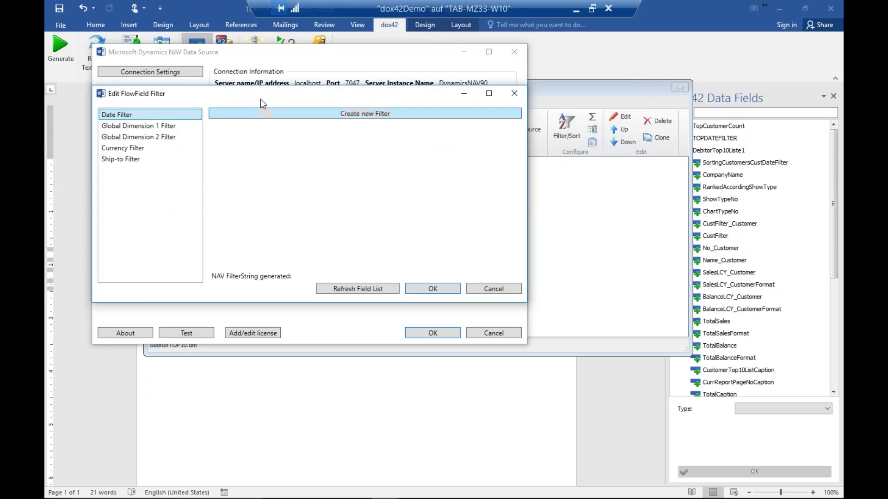
left_click_drag(262, 99, 345, 175)
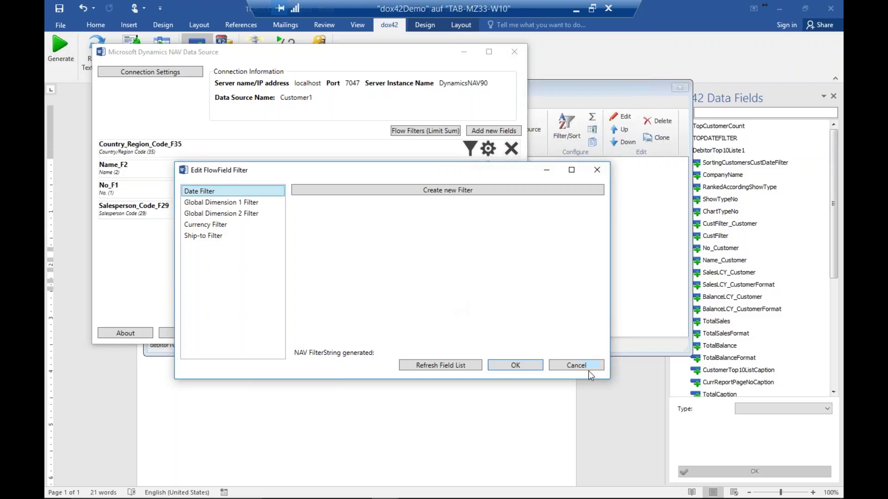
left_click(576, 365)
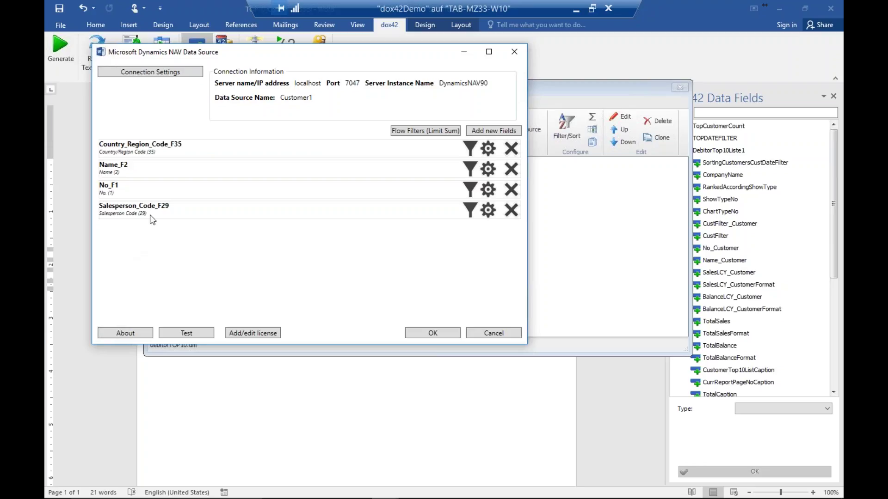
Test the Customer1 data source, compare customer numbers with their country codes, and leave the data source settings without saving.
left_click(177, 340)
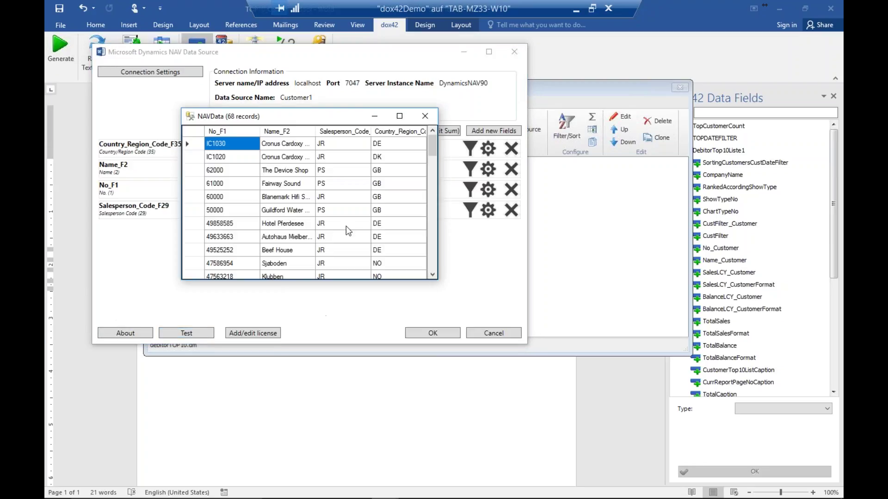
left_click(220, 154)
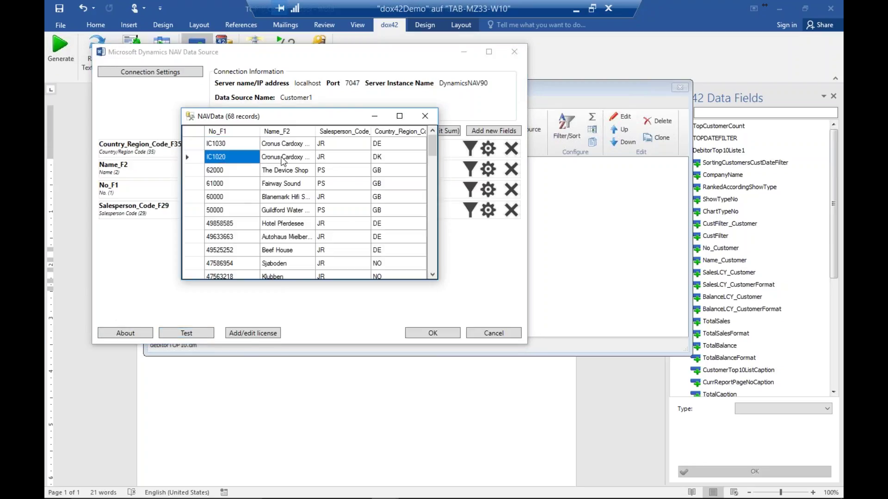
left_click(383, 158)
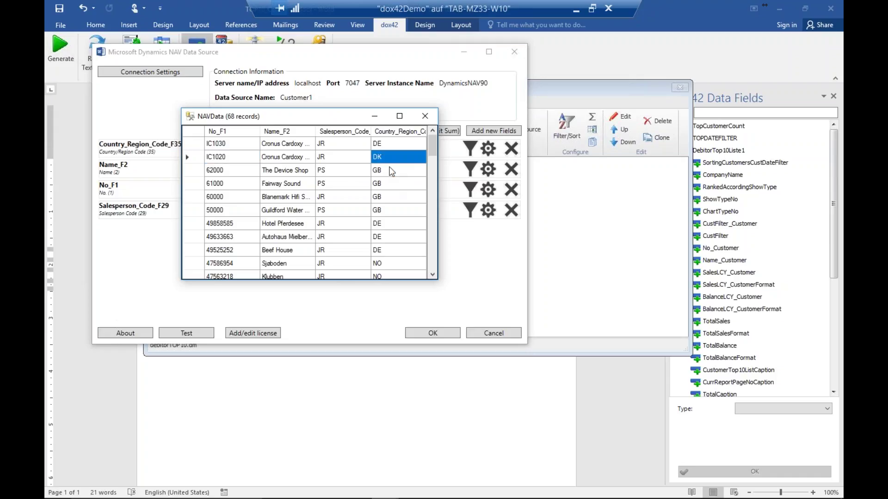
left_click(397, 171)
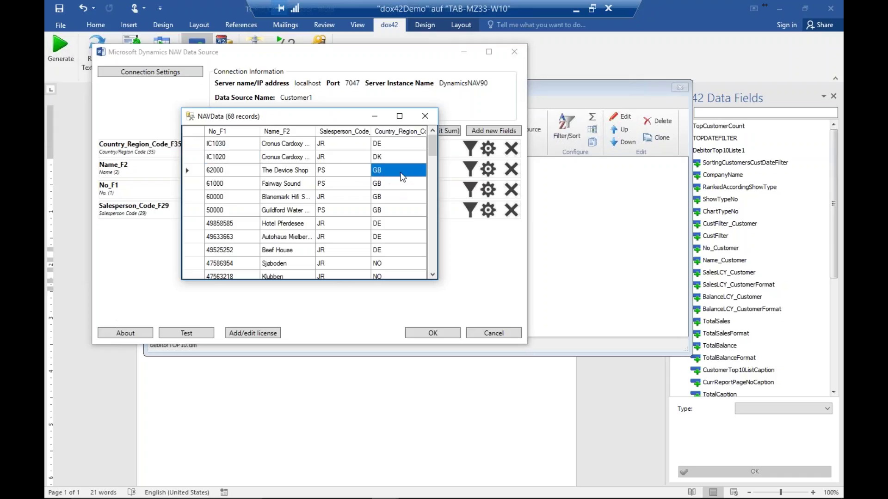
left_click(221, 171)
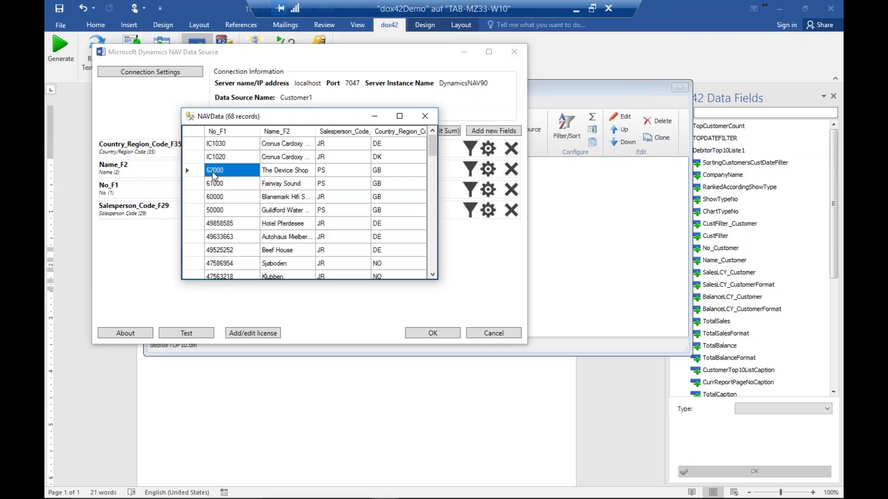
left_click(425, 115)
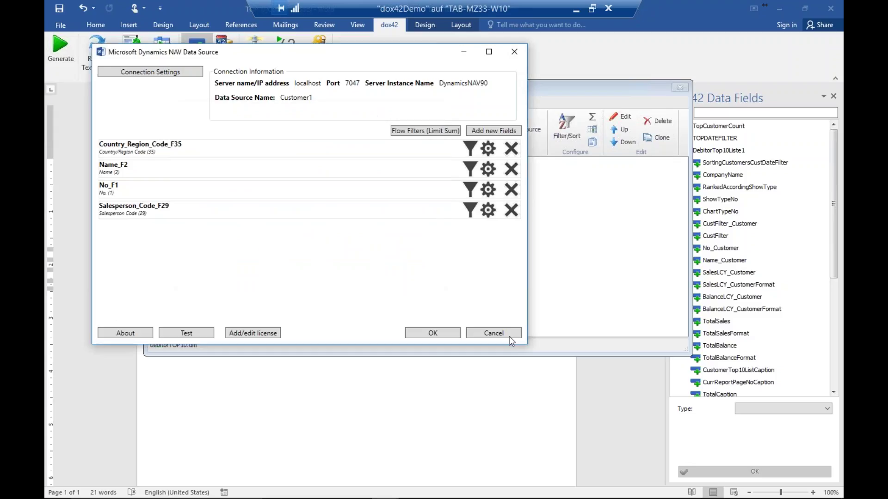
left_click(506, 333)
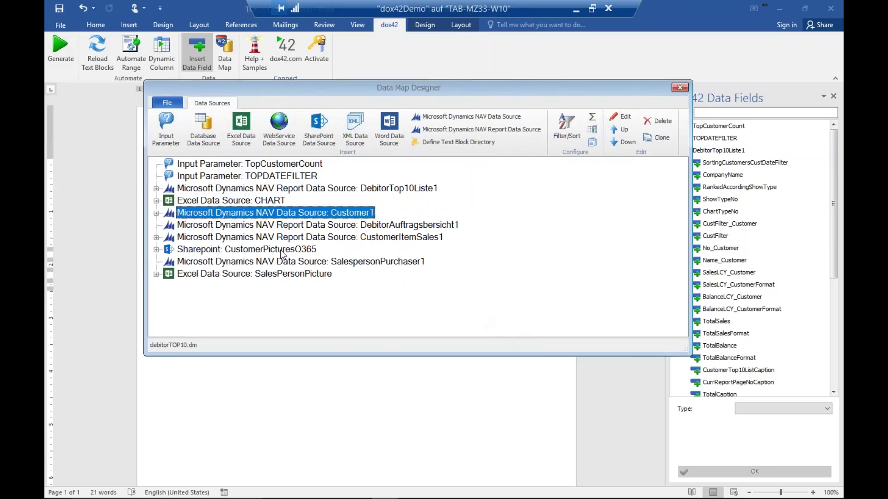
Examine Customer1's Filter/Sort definition, find No_Customer under DebitorTop10Liste1 as the filter field for No_F1, and cancel.
left_click(156, 213)
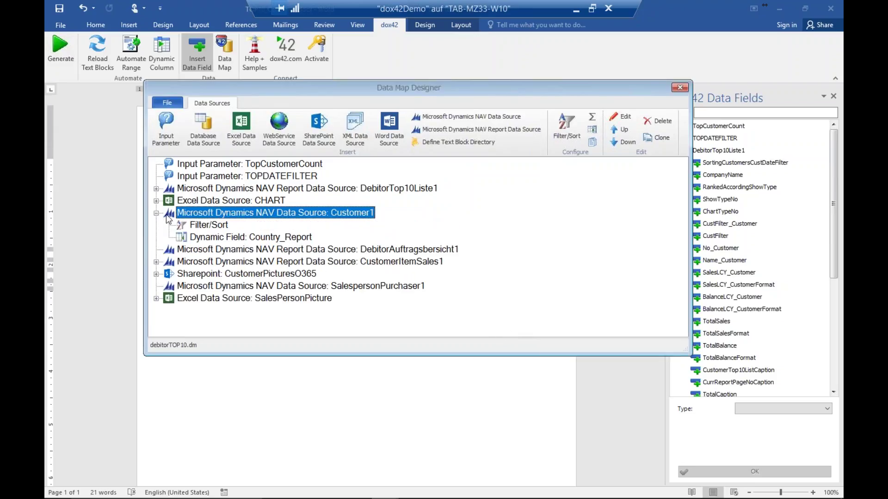
double_click(207, 227)
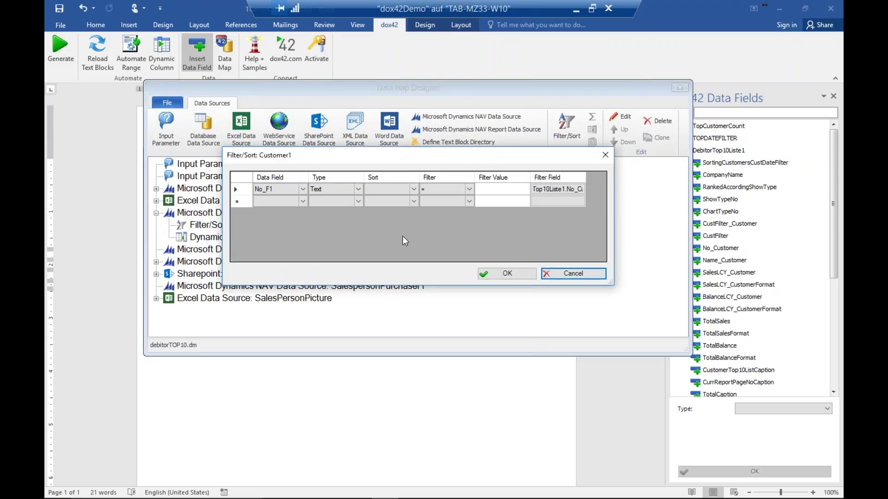
left_click(266, 191)
double_click(565, 190)
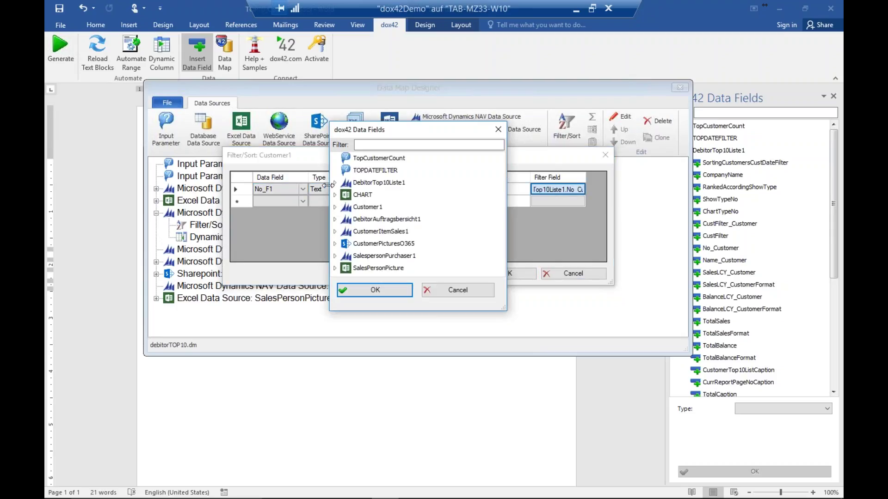
left_click(336, 183)
scroll(391, 229, "down", 3)
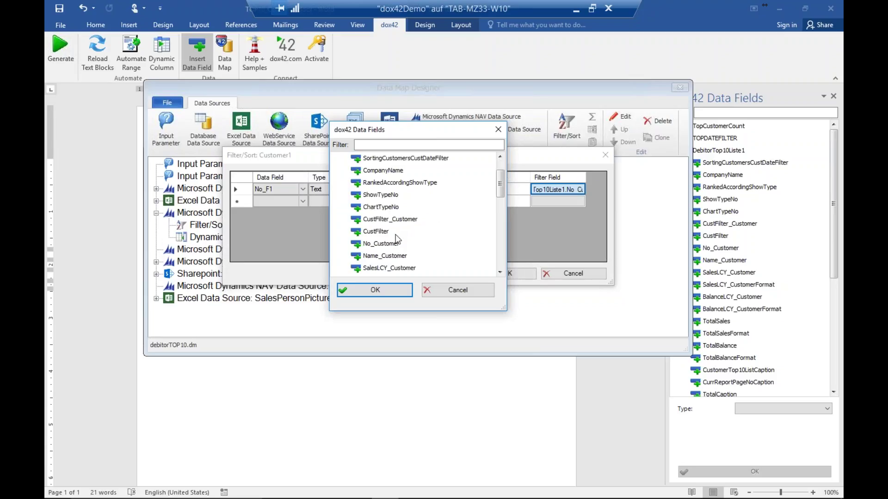
left_click(389, 244)
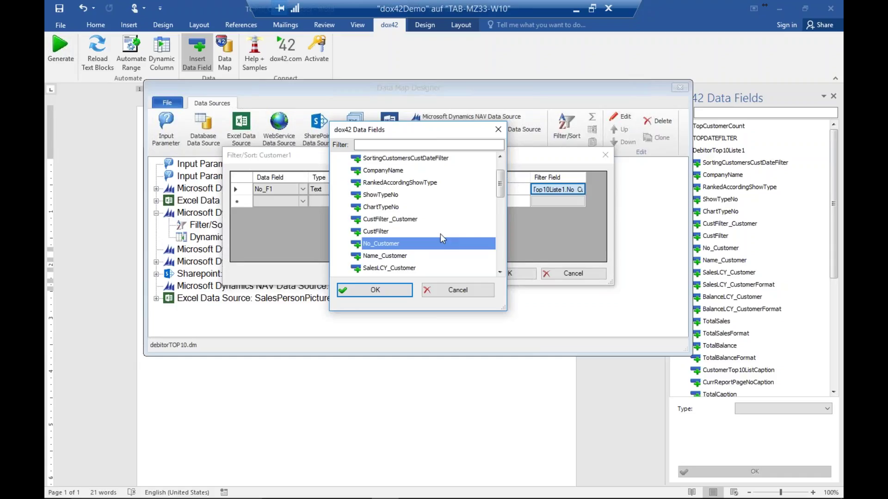
left_click(479, 293)
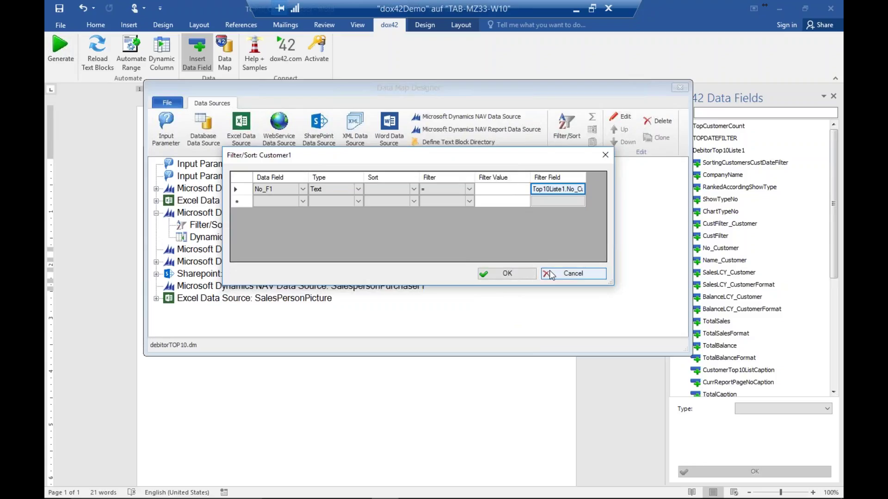
left_click(562, 277)
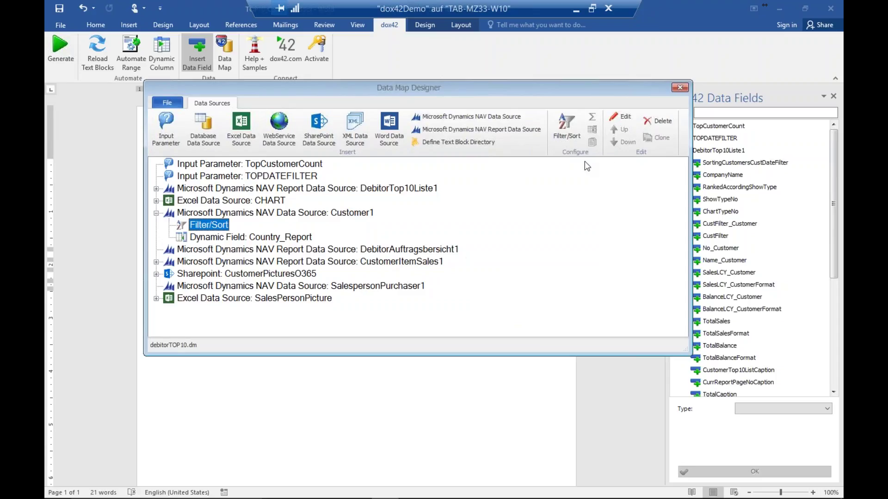
Close the data map and insert Customer1's Country_Region_Code_F35 field into the empty Country cell of the ranking row.
left_click(679, 87)
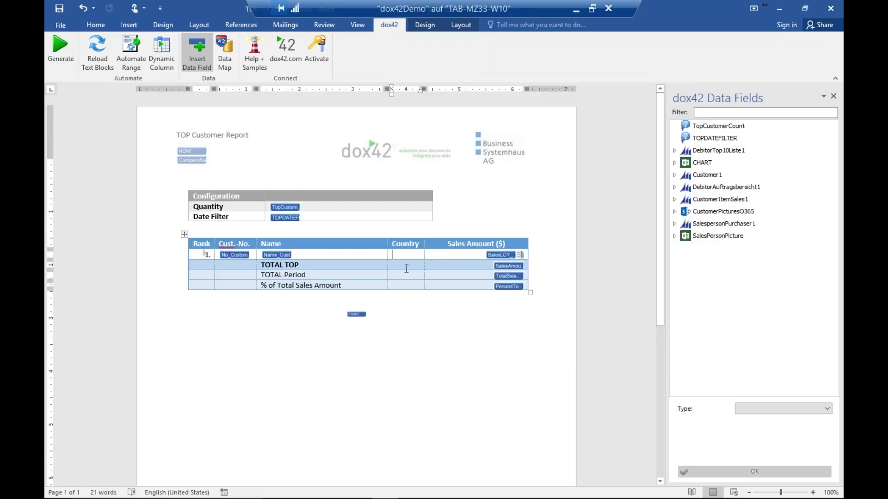
left_click(675, 175)
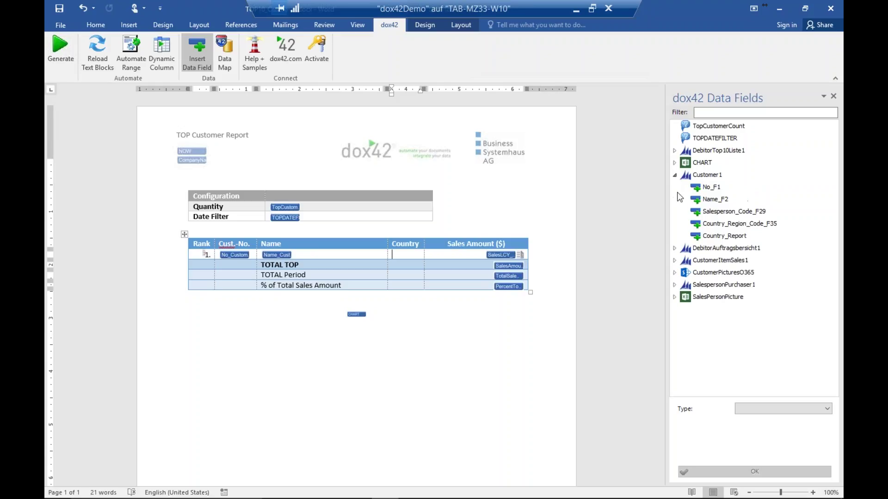
left_click(723, 226)
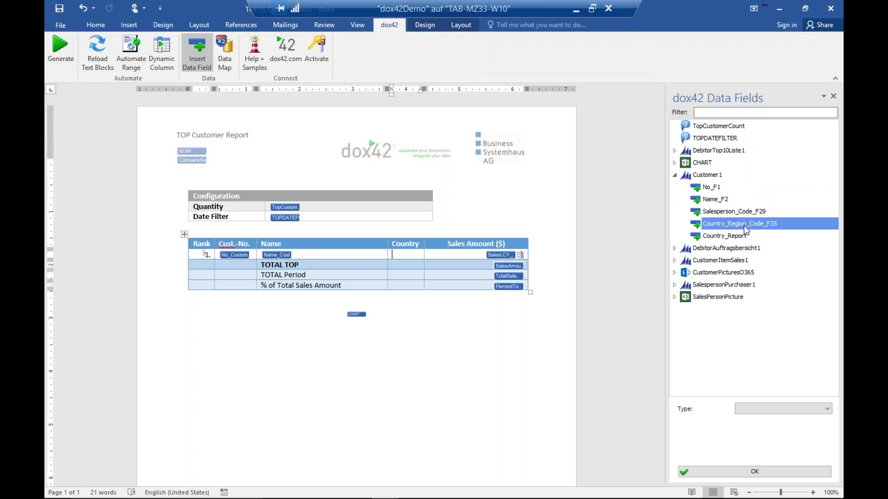
left_click_drag(756, 224, 405, 255)
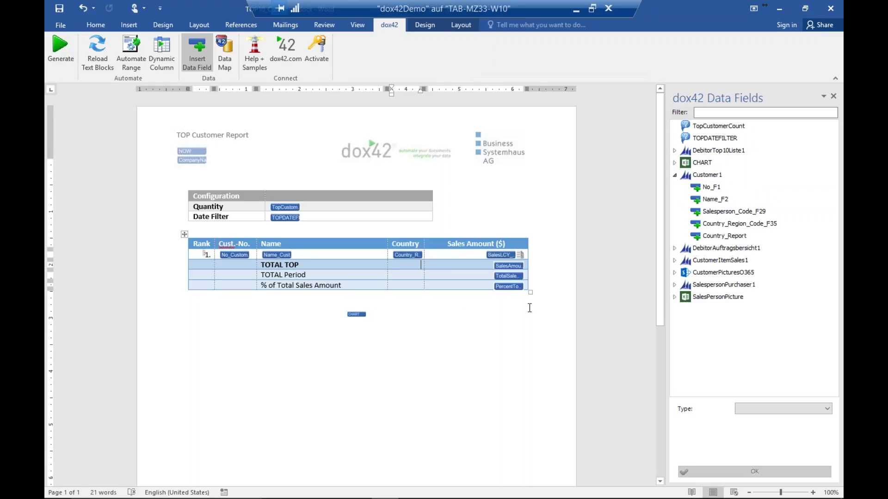
Generate the TOP Customer Report from the template and look through the resulting table and chart.
left_click(58, 55)
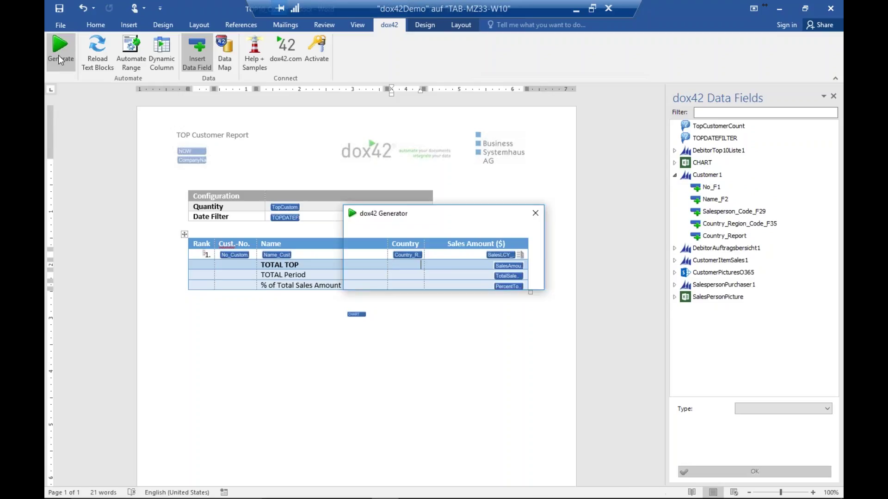
left_click(485, 285)
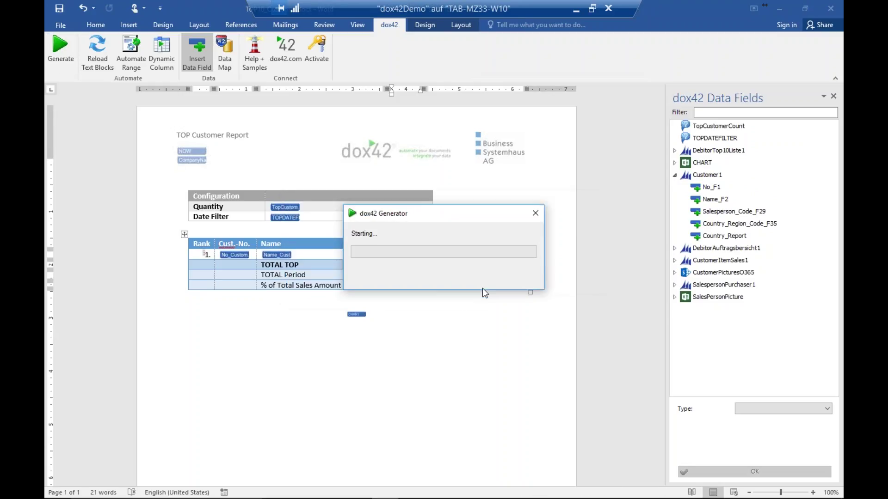
left_click(488, 285)
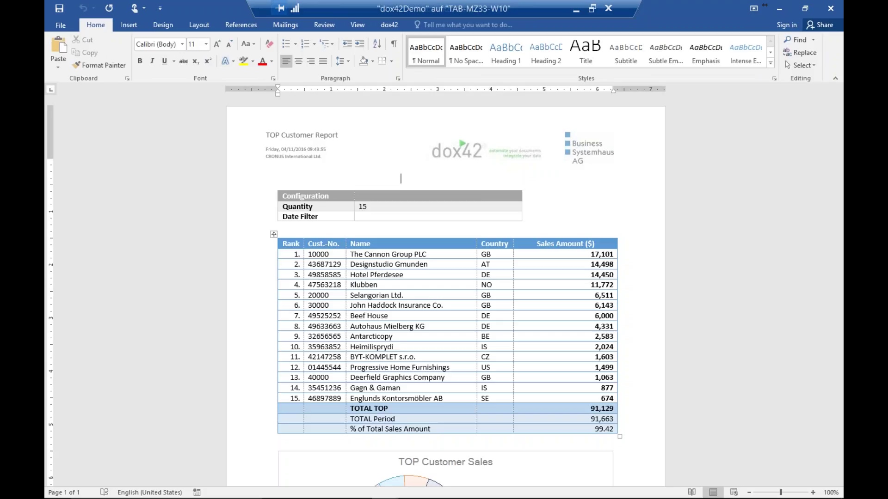
scroll(445, 292, "down", 5)
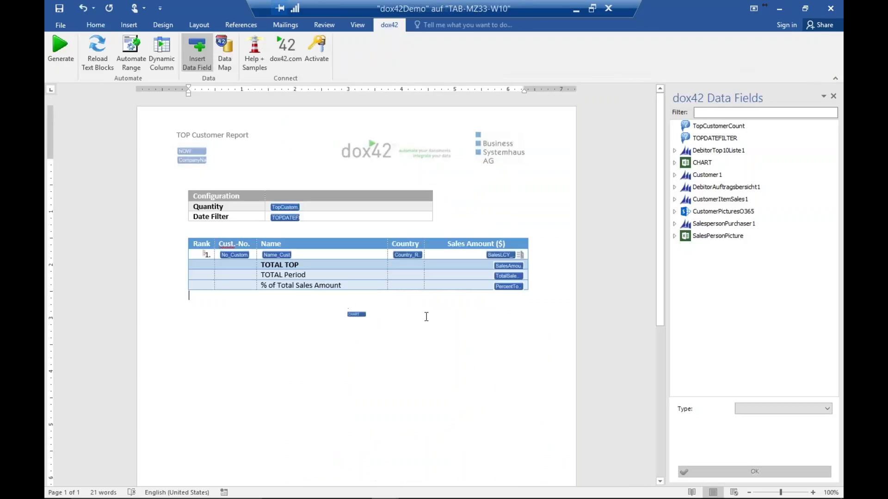
Add an empty paragraph below the ranking table and insert a Next Page section break before the CHART field.
key("Down")
key("Return")
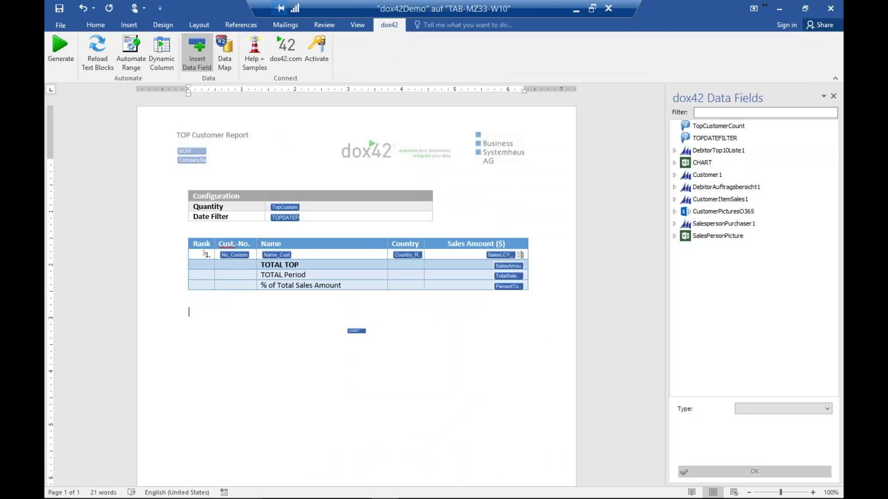
left_click(355, 331)
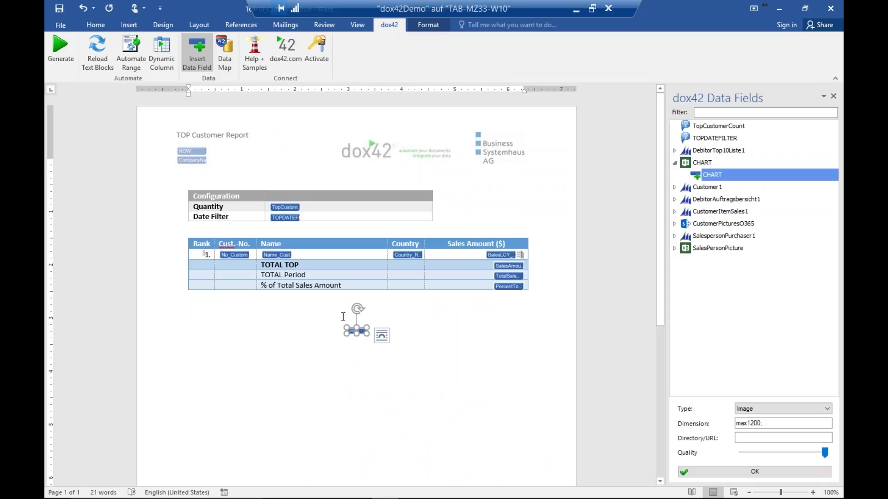
left_click(309, 317)
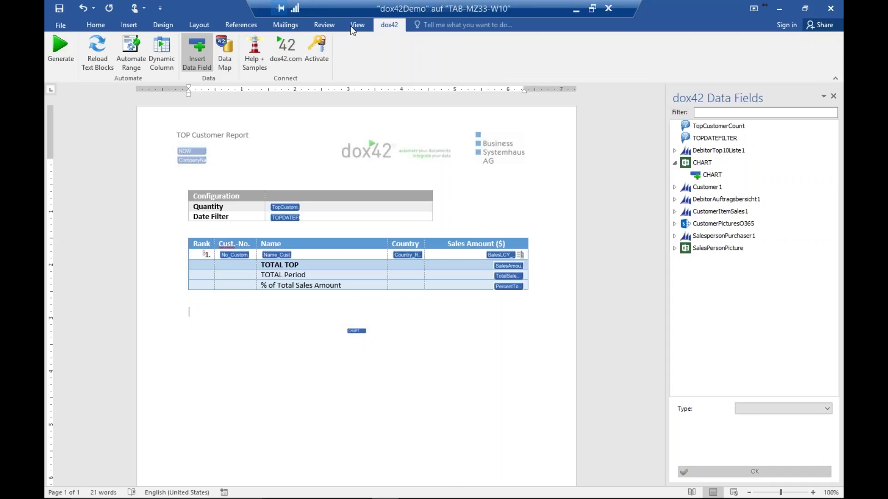
left_click(199, 25)
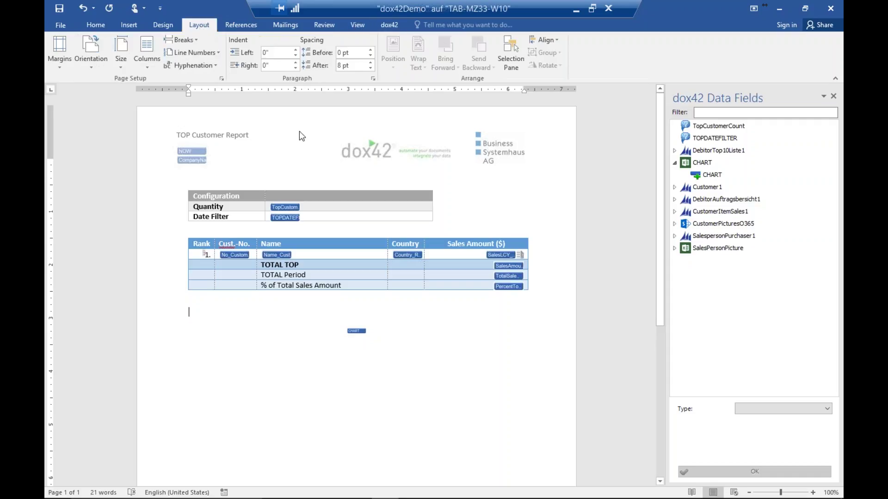
left_click(181, 40)
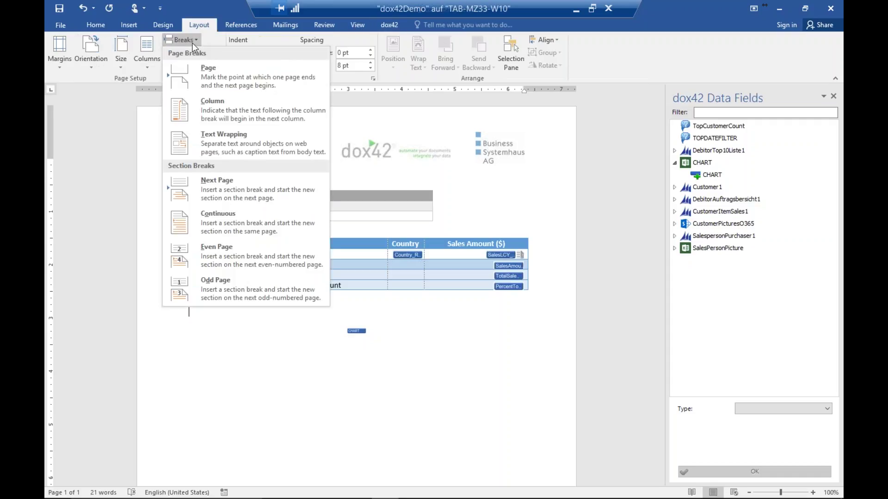
left_click(240, 189)
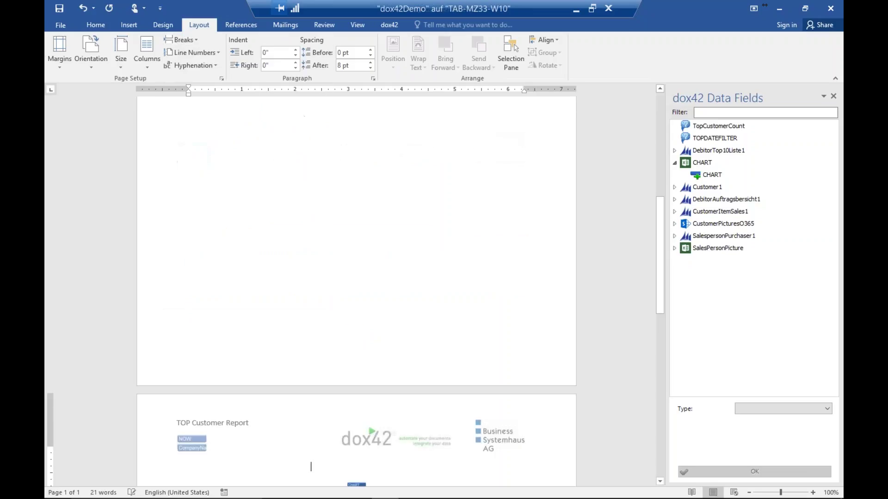
Set the page orientation of the new section containing the CHART field to landscape and check both pages' layout.
scroll(367, 366, "down", 3)
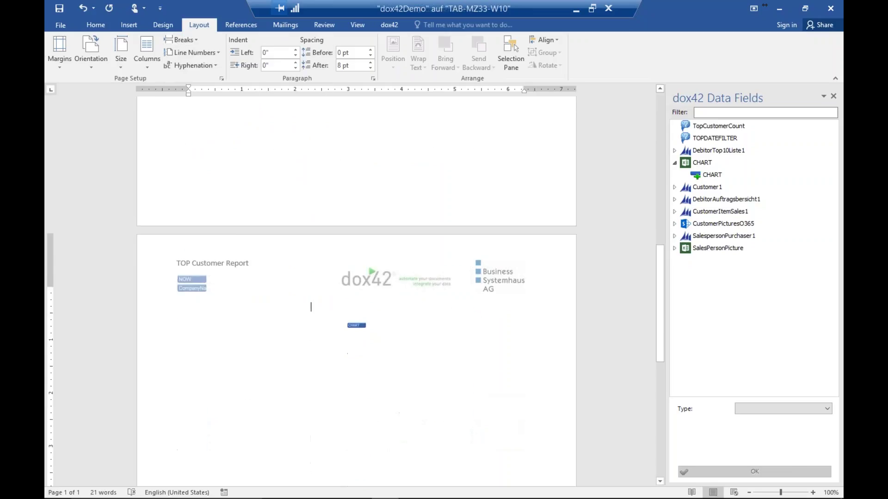
scroll(392, 357, "up", 5)
scroll(391, 370, "up", 2)
scroll(392, 372, "down", 10)
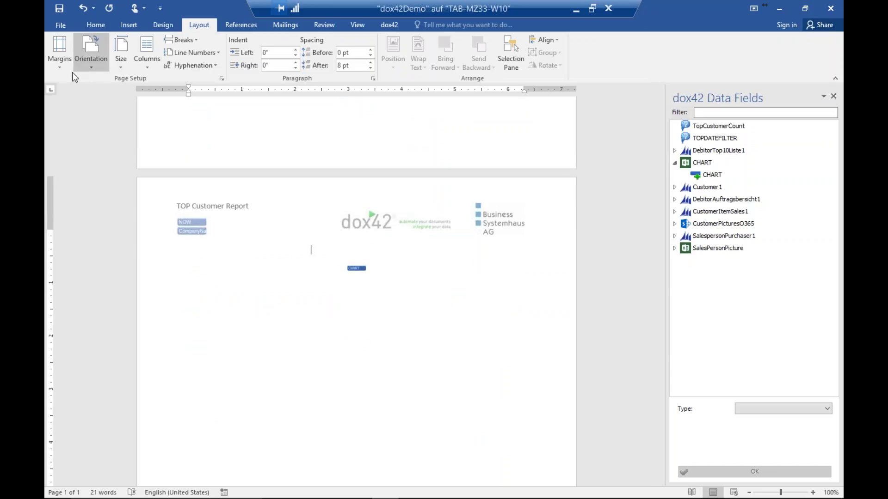
left_click(95, 65)
left_click(104, 109)
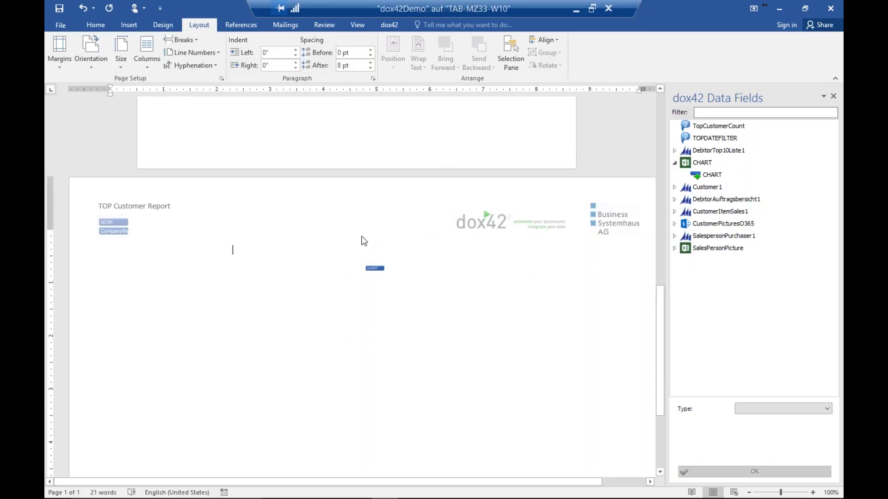
scroll(363, 269, "down", 3, "ctrl")
scroll(364, 270, "down", 4, "ctrl")
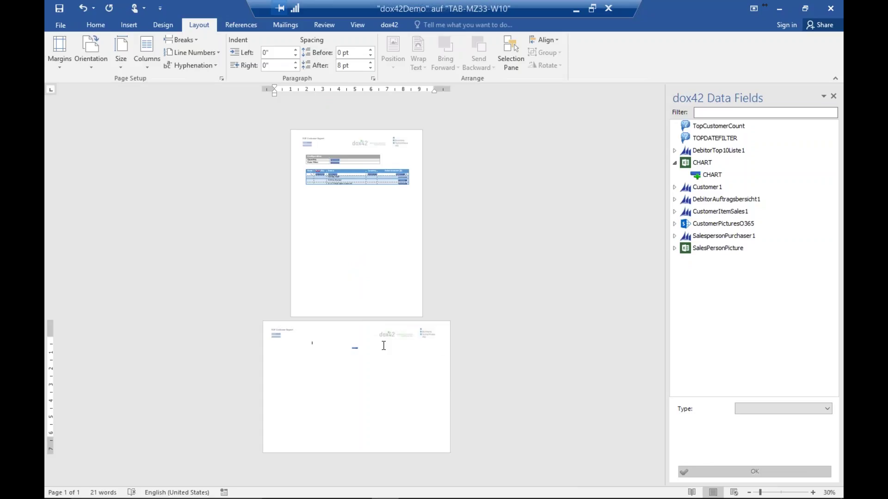
Unlink the Section 2 header from the previous section and delete its logos, report title and data fields.
scroll(387, 361, "up", 5, "ctrl")
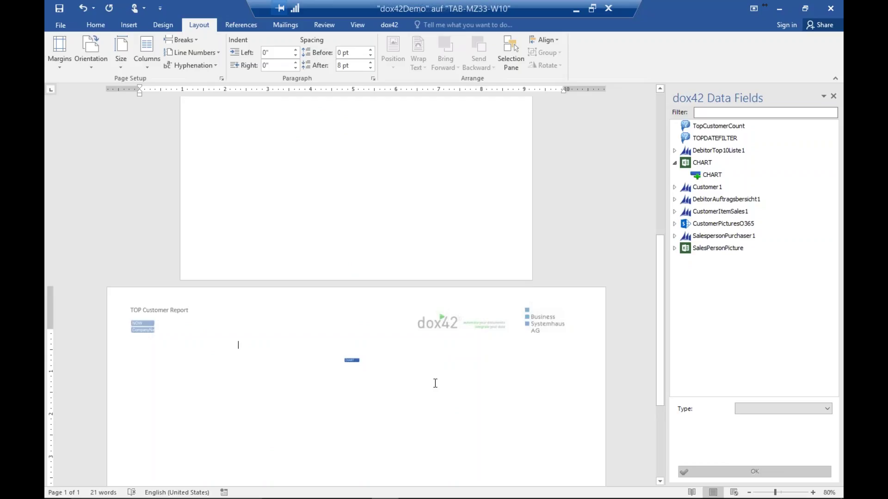
double_click(431, 329)
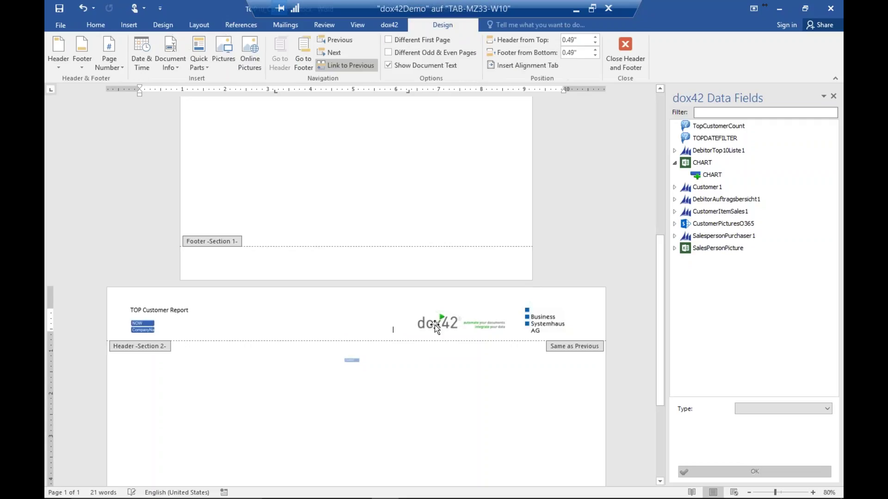
left_click(340, 69)
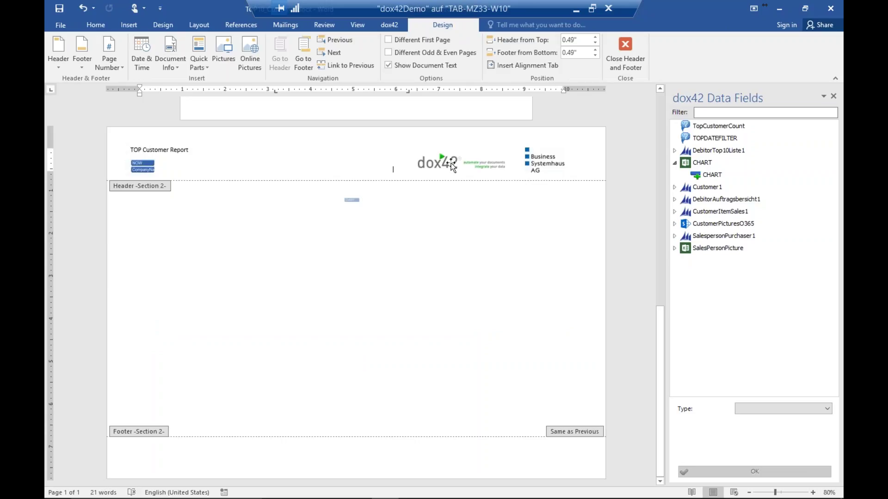
left_click(450, 162)
key("Delete")
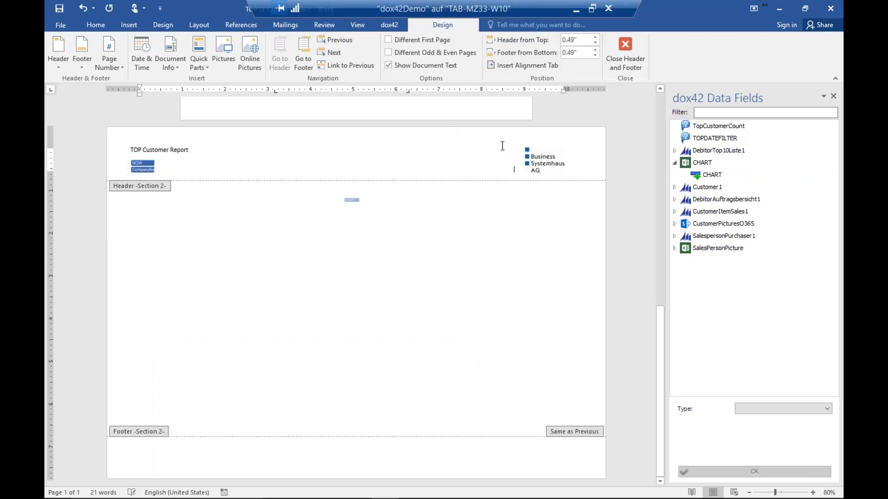
key("BackSpace")
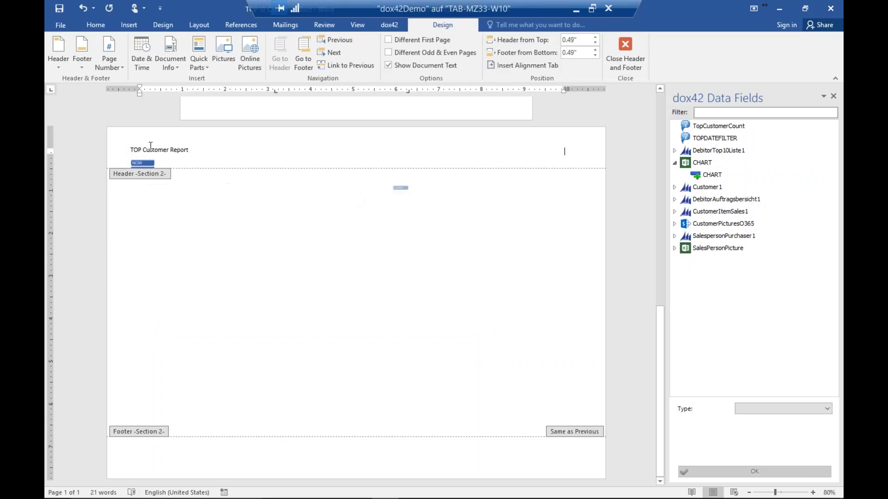
left_click(157, 143)
key("Delete")
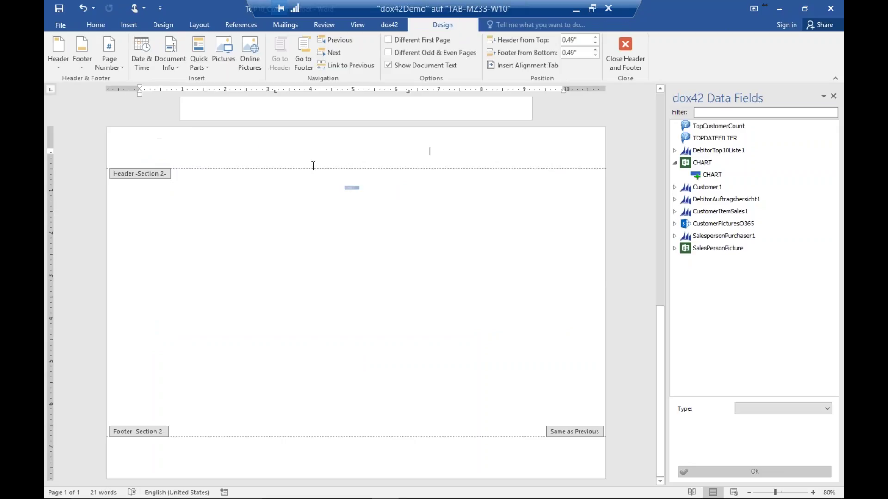
double_click(387, 223)
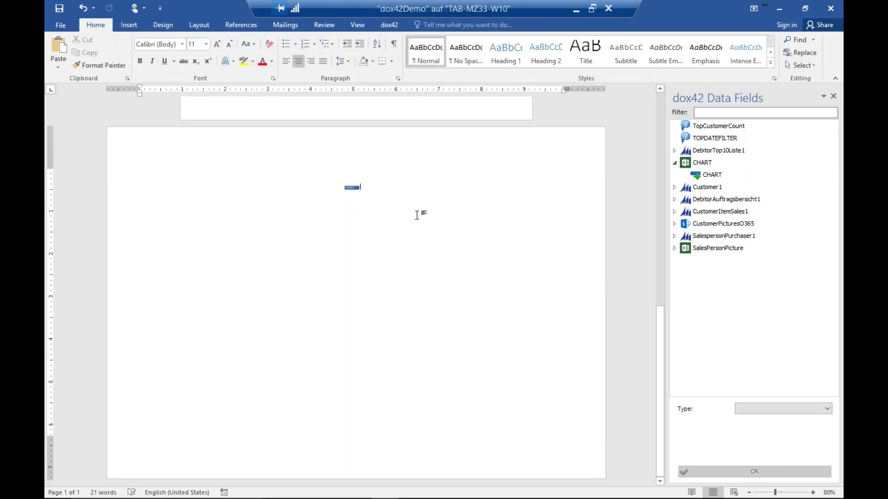
Generate the TOP Customer Report from the template, check its table and chart pages, and discard the generated document without saving.
scroll(381, 210, "up", 10)
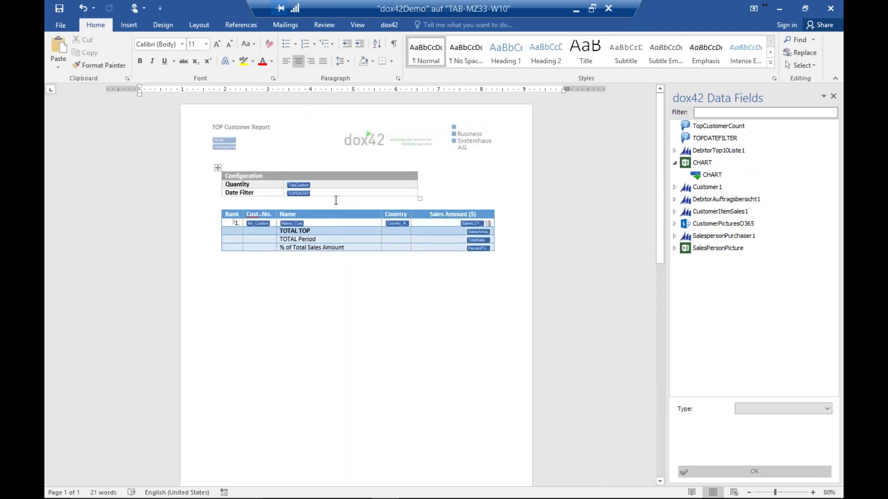
scroll(336, 200, "down", 10)
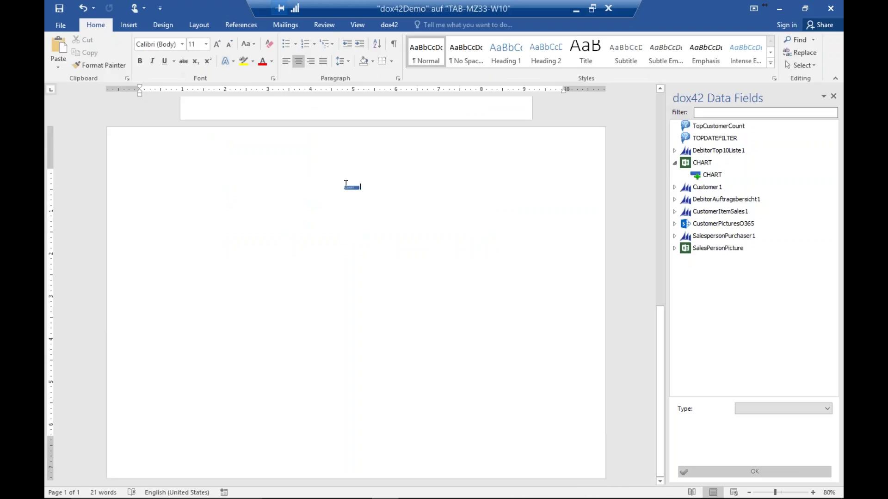
left_click(388, 25)
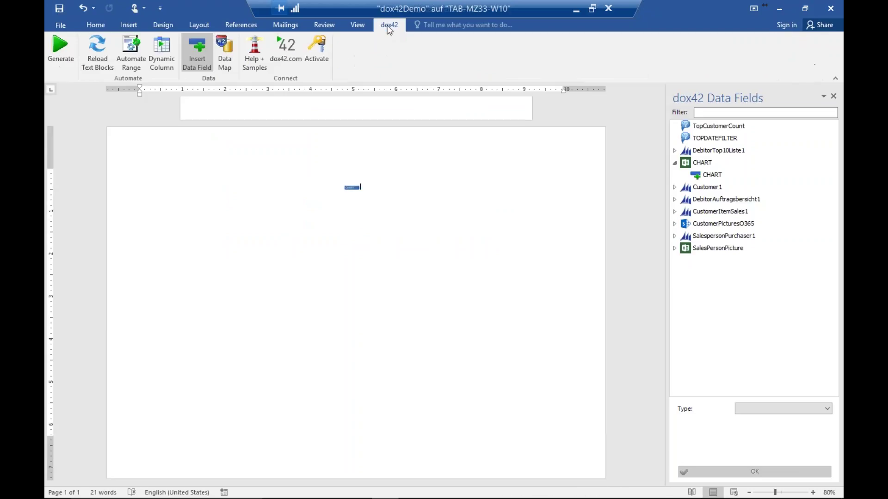
left_click(59, 55)
left_click(462, 284)
left_click(484, 288)
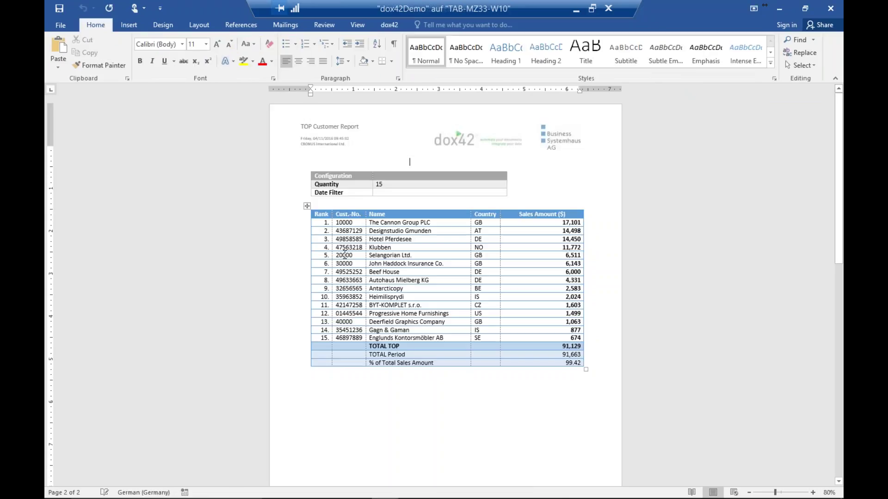
scroll(409, 161, "down", 7, "ctrl")
scroll(483, 360, "up", 3, "ctrl")
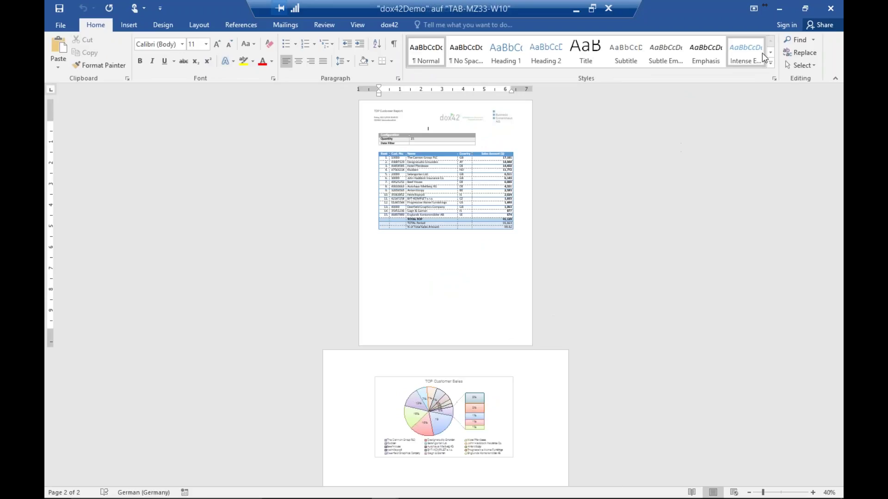
left_click(828, 13)
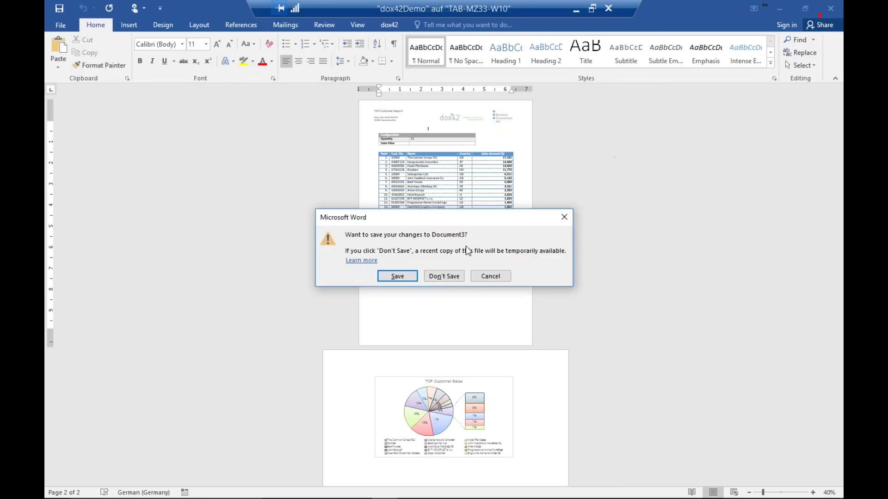
left_click(441, 275)
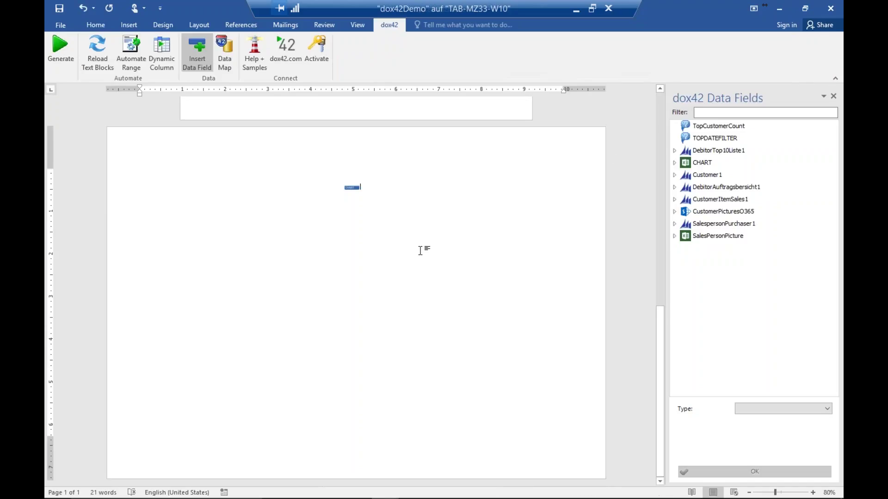
Examine the settings of the CHART field's Excel data source in the data map, including its file and sheet, and close the map.
left_click(352, 187)
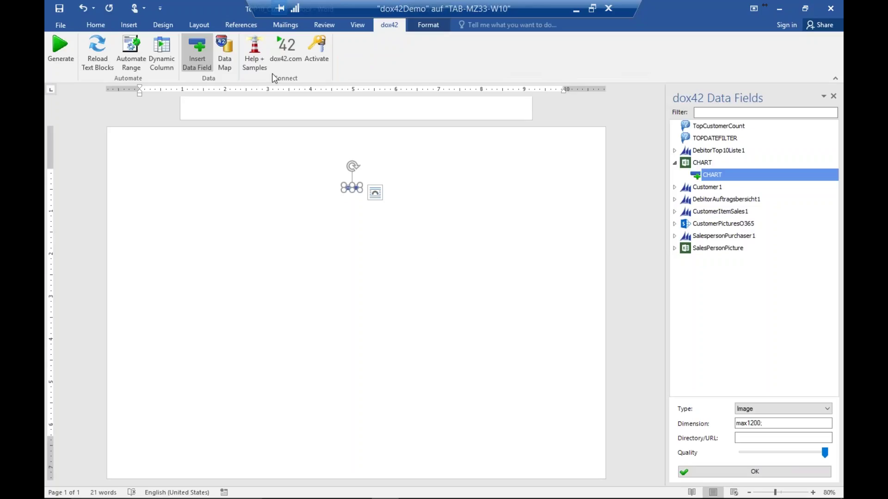
left_click(220, 48)
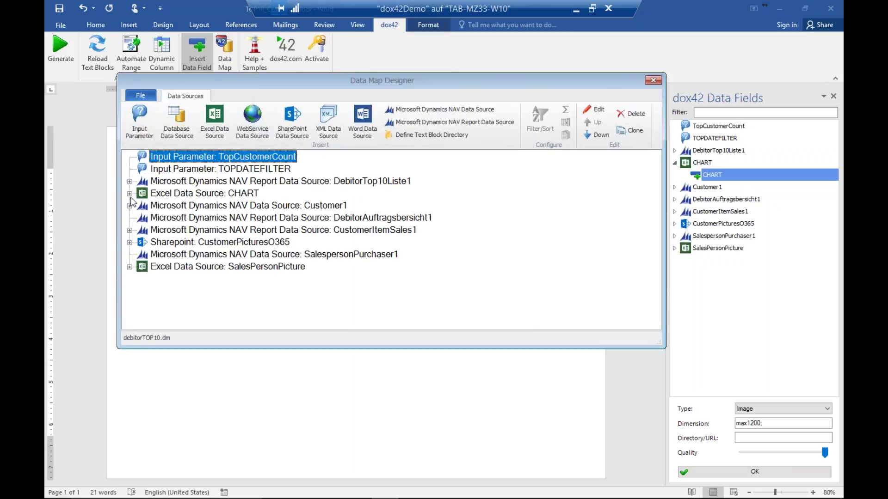
left_click(130, 194)
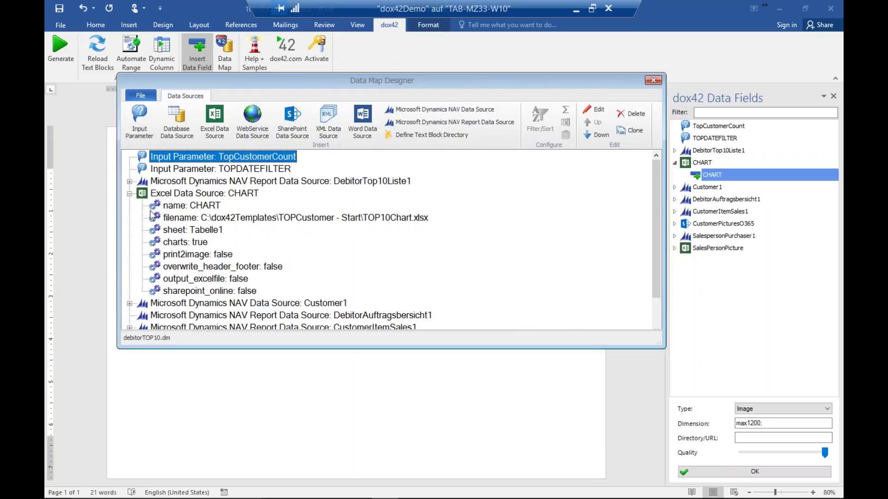
left_click(209, 195)
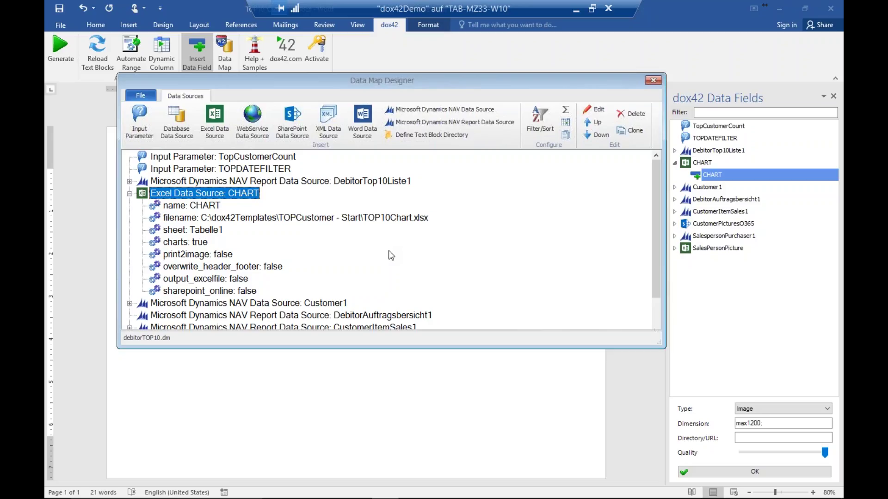
mouse_move(342, 497)
left_click(653, 81)
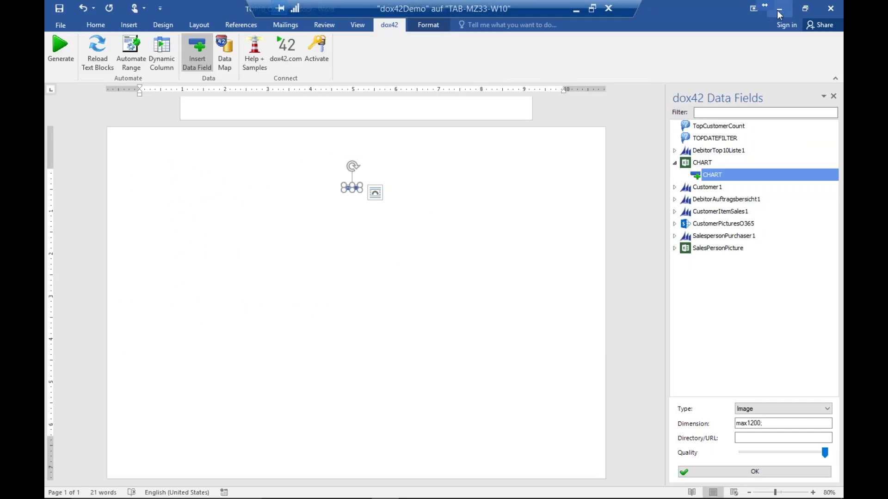
Minimize the Word windows and open TOP10Chart.xlsx from the TOPCustomer - Start folder in Excel.
left_click(778, 11)
left_click(782, 12)
left_click(781, 12)
left_click(310, 259)
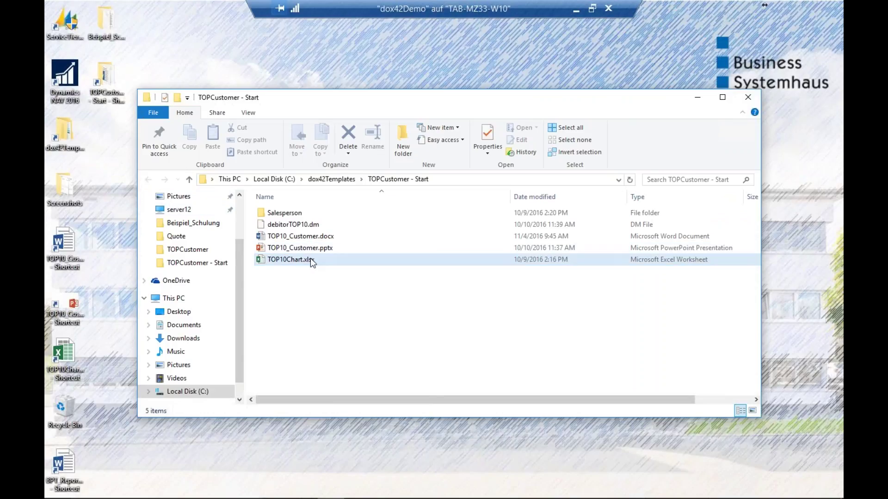
double_click(309, 258)
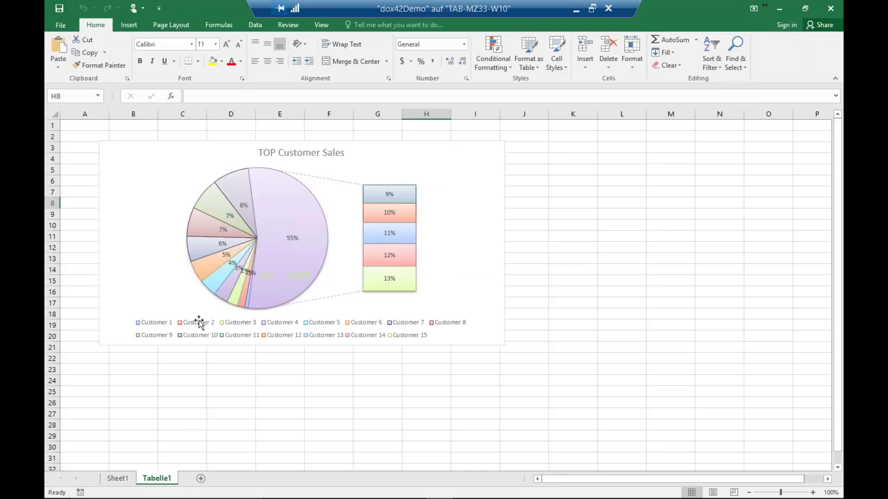
Examine the sample customer table on Sheet1 and select the TOP Customer Sales chart on Tabelle1 to check its object name.
left_click(118, 478)
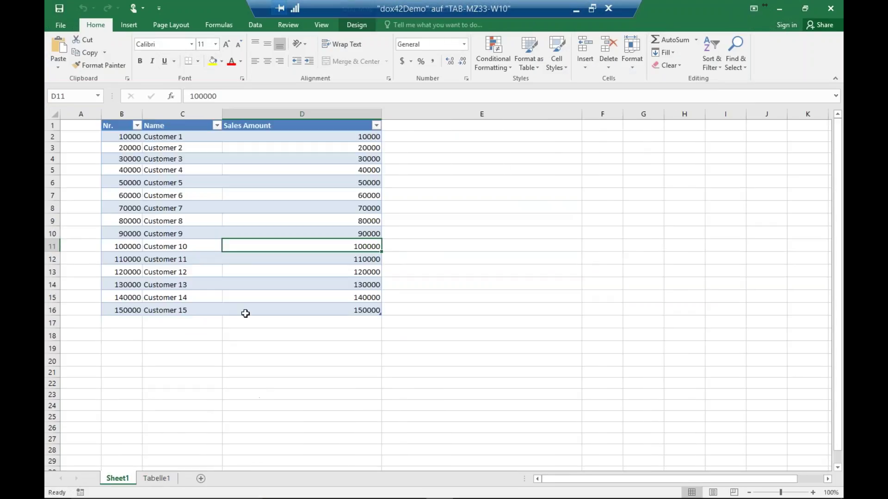
left_click(132, 138)
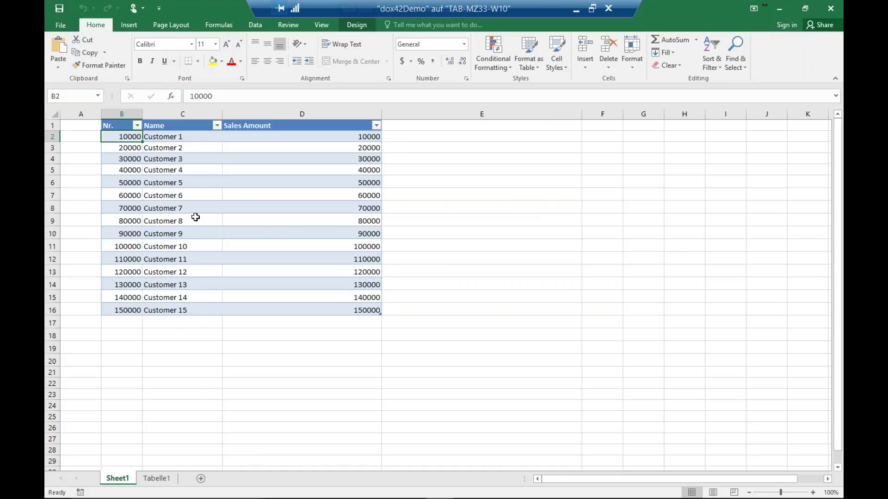
left_click(153, 478)
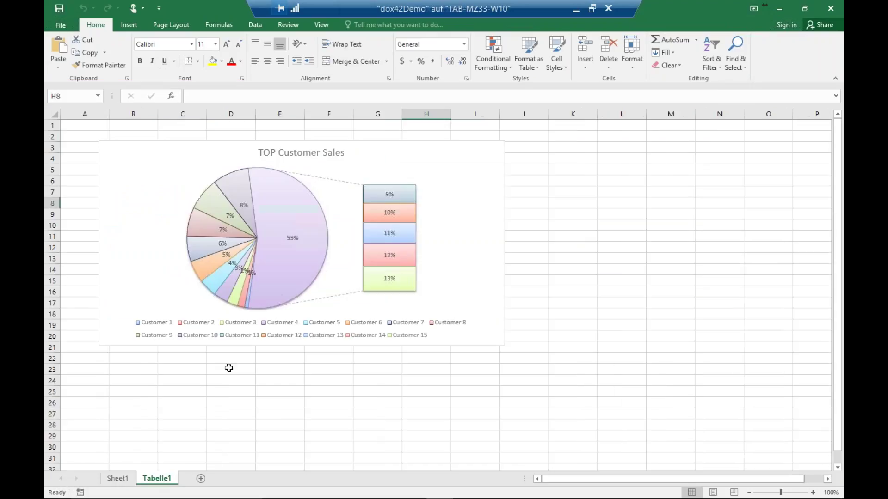
left_click(381, 144)
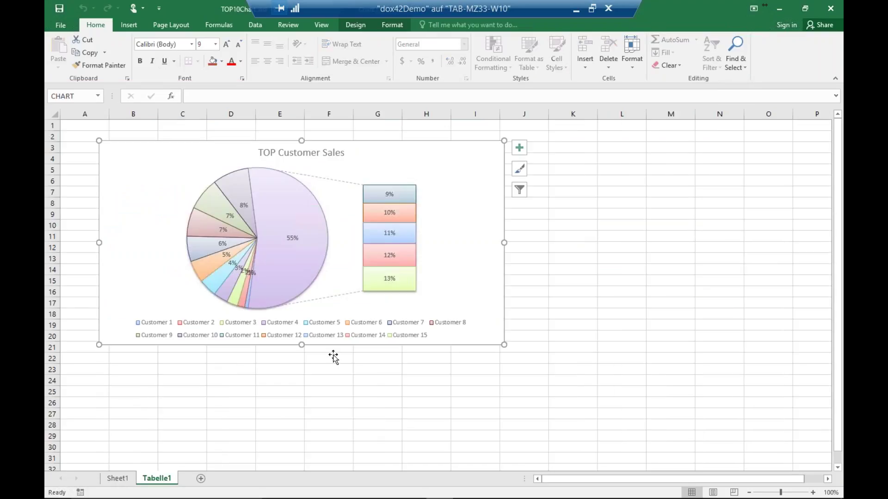
Check the sample customer table on Sheet1, close the TOP10Chart workbook and switch back to the Word template.
left_click(117, 479)
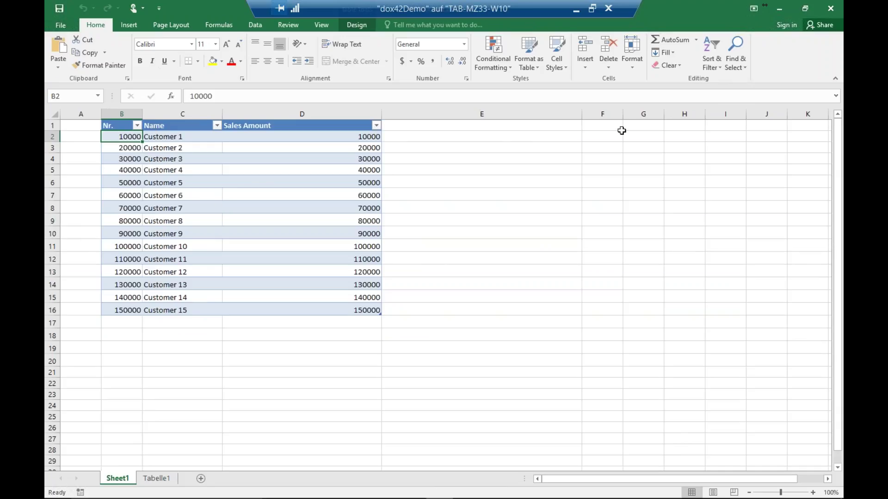
left_click(831, 9)
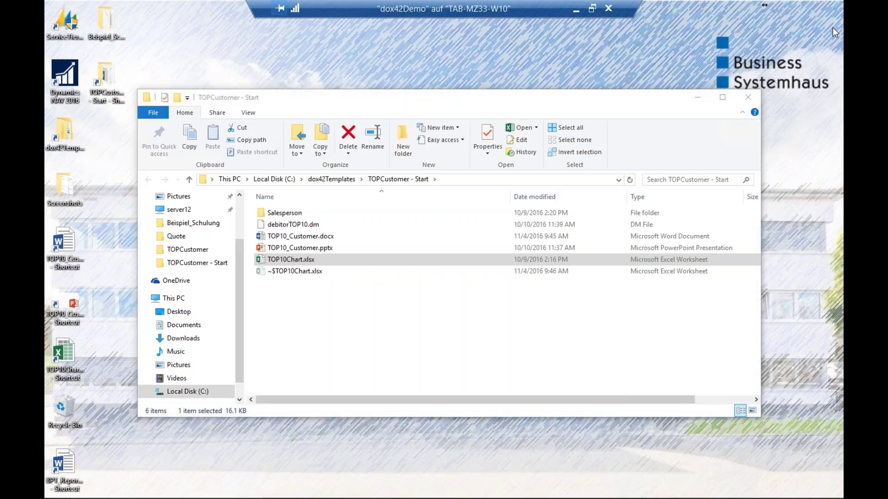
left_click(395, 491)
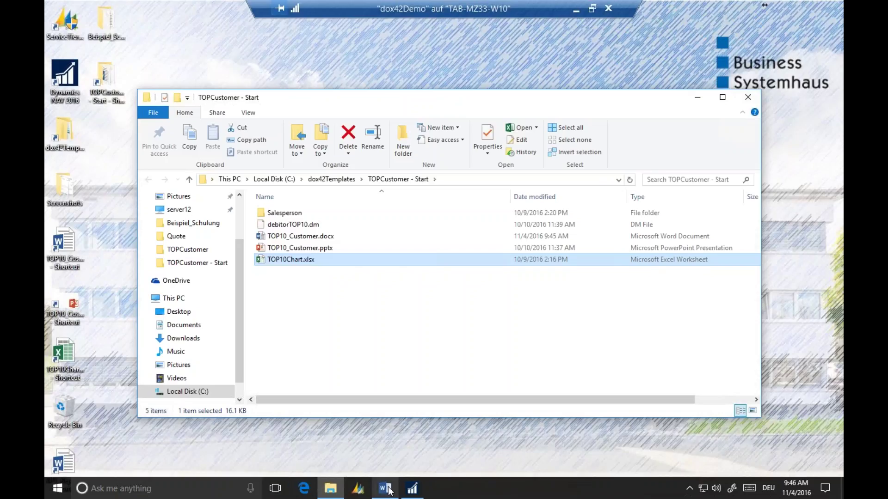
Open the CHART Excel data source for editing from the data map and check its Excel file path.
left_click(224, 53)
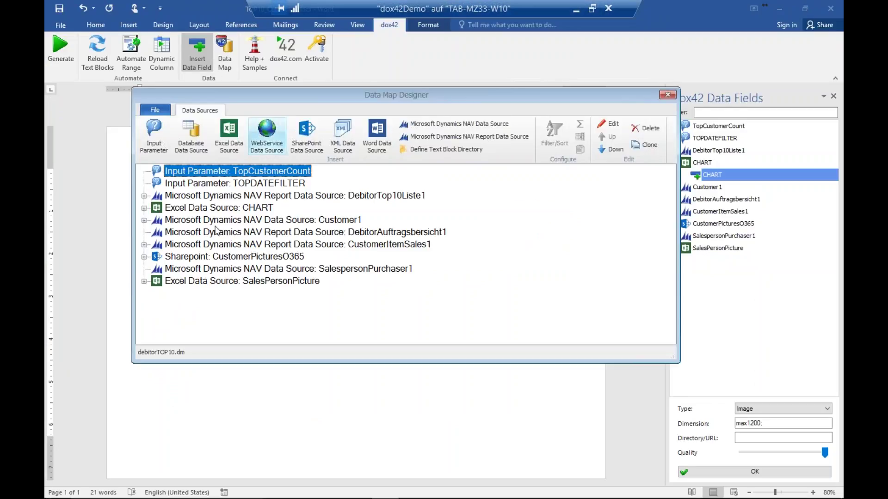
left_click(197, 207)
right_click(196, 209)
left_click(221, 217)
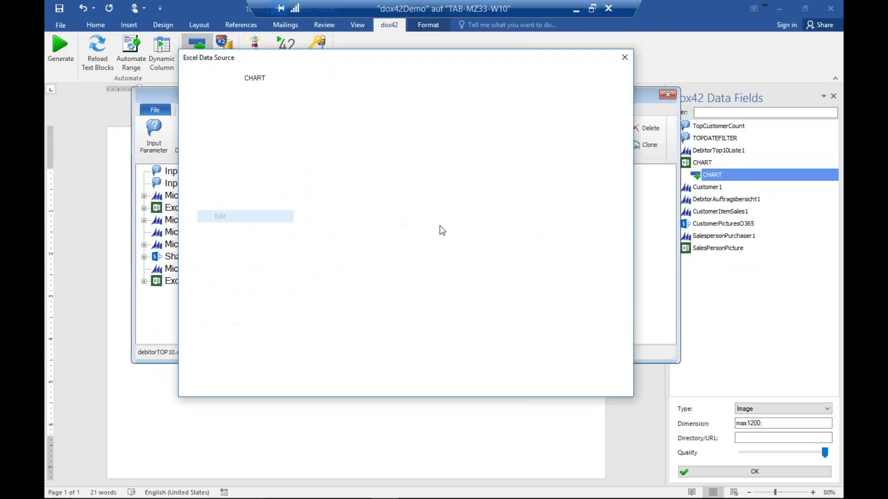
left_click(416, 98)
left_click_drag(416, 98, 241, 99)
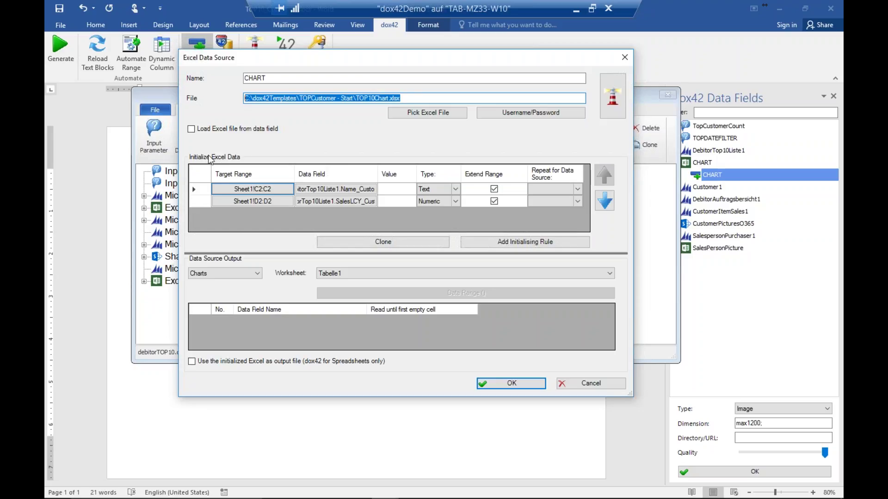
Examine the target range and mapped data field of the customer name initialising rule, cancelling both selection dialogs.
left_click(240, 190)
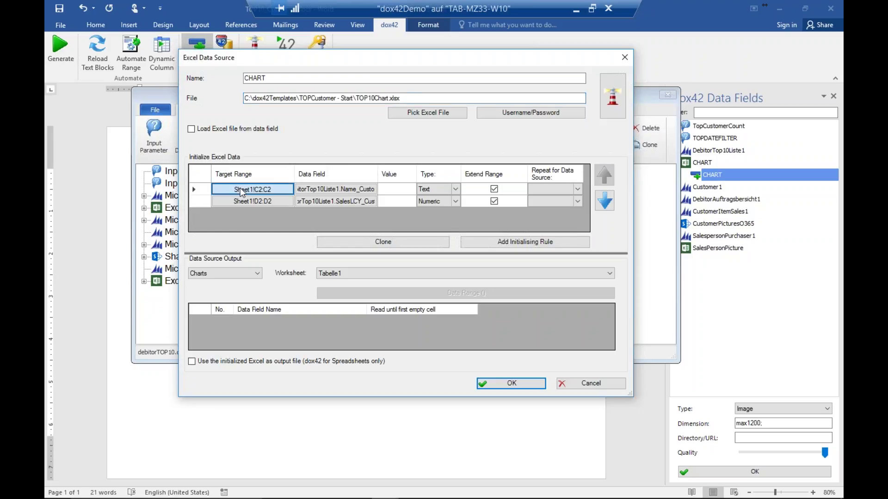
double_click(241, 189)
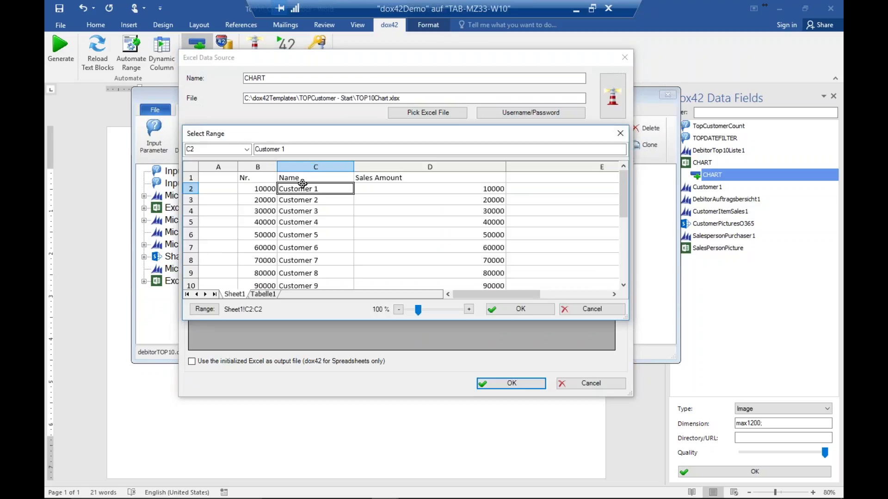
left_click(576, 309)
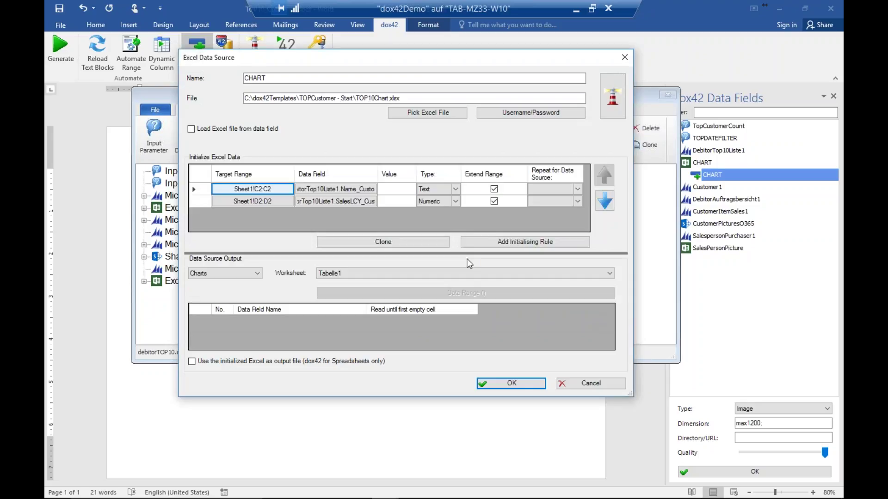
double_click(335, 189)
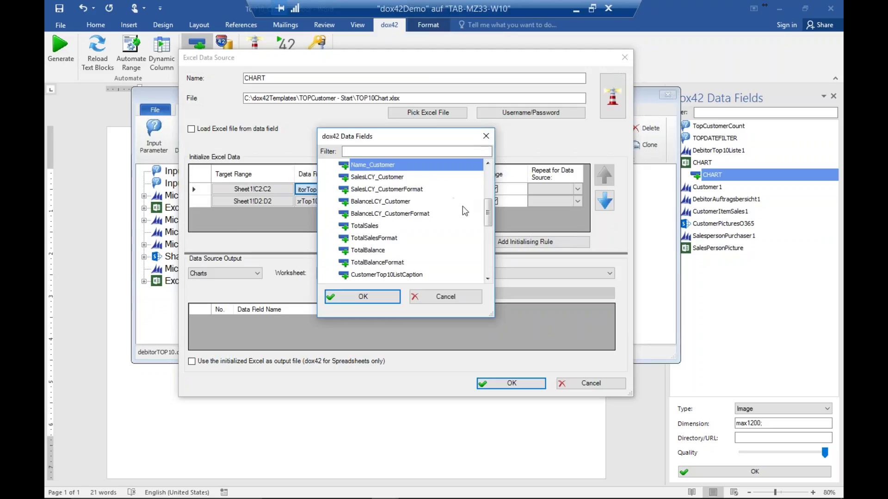
scroll(461, 212, "up", 2)
scroll(447, 214, "up", 2)
scroll(445, 212, "down", 1)
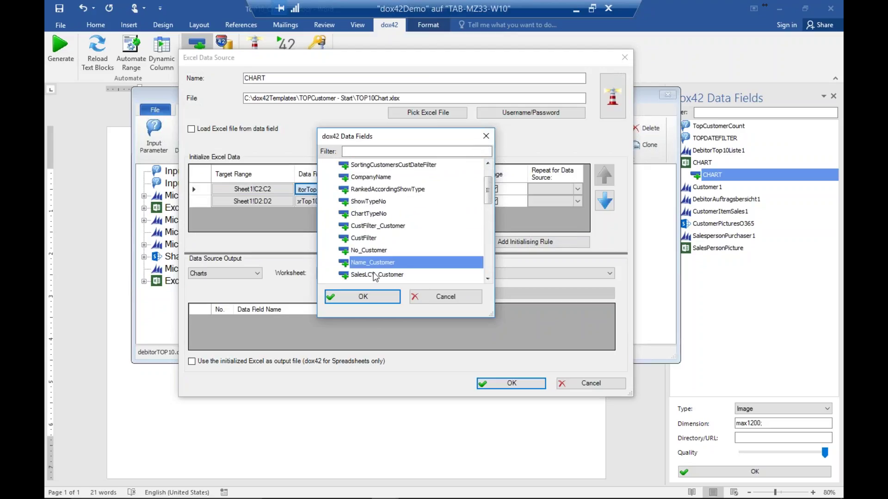
scroll(380, 268, "up", 1)
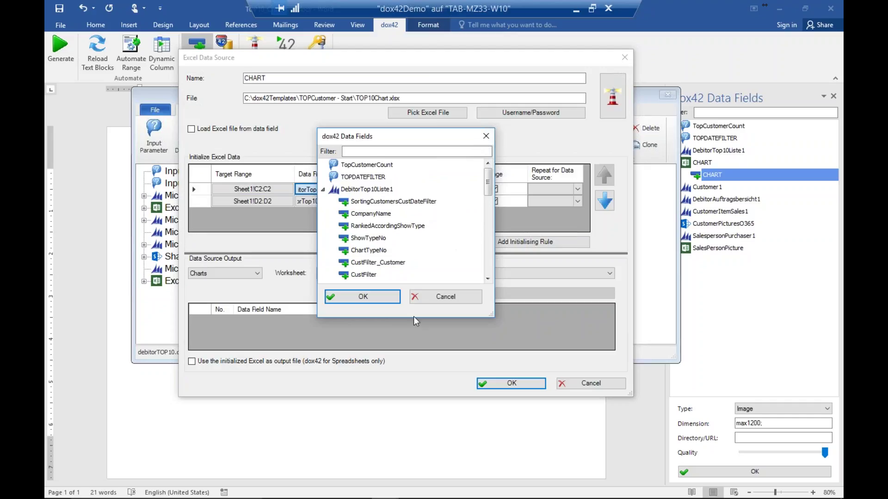
left_click(473, 296)
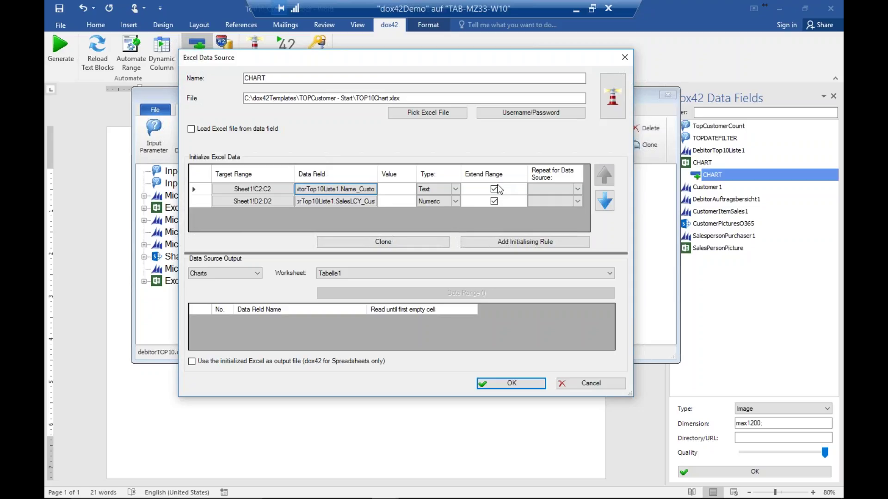
Examine the target range and mapped data field of the sales amount initialising rule, cancelling both selection dialogs.
double_click(245, 202)
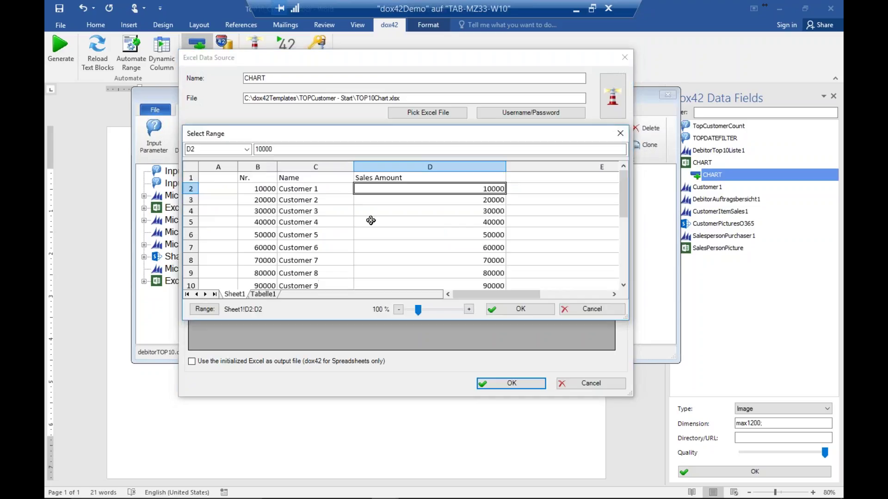
left_click(591, 309)
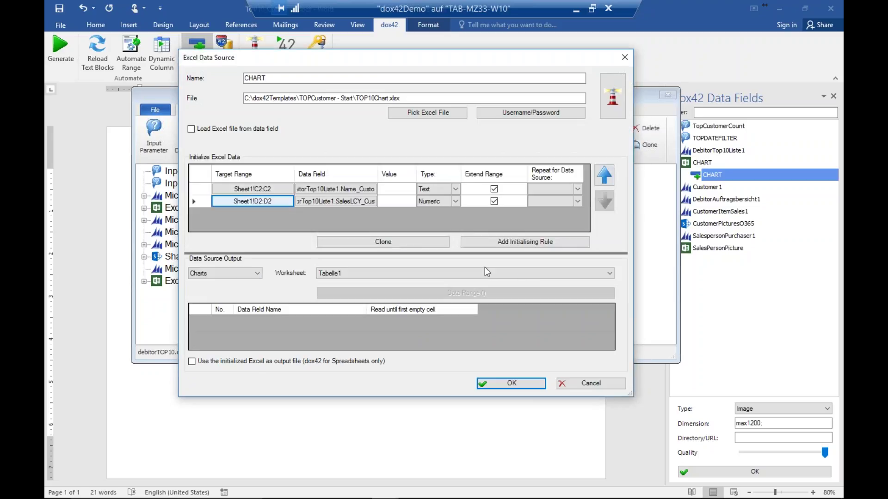
double_click(365, 202)
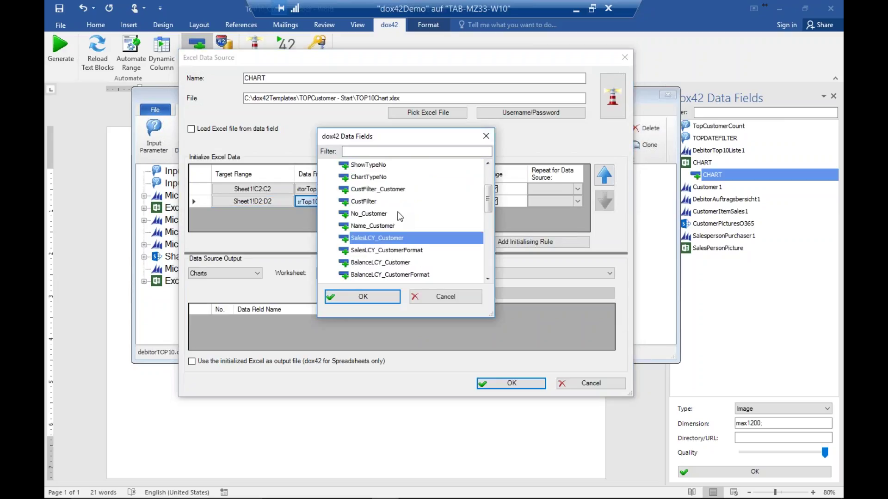
scroll(400, 217, "up", 2)
scroll(377, 203, "down", 3)
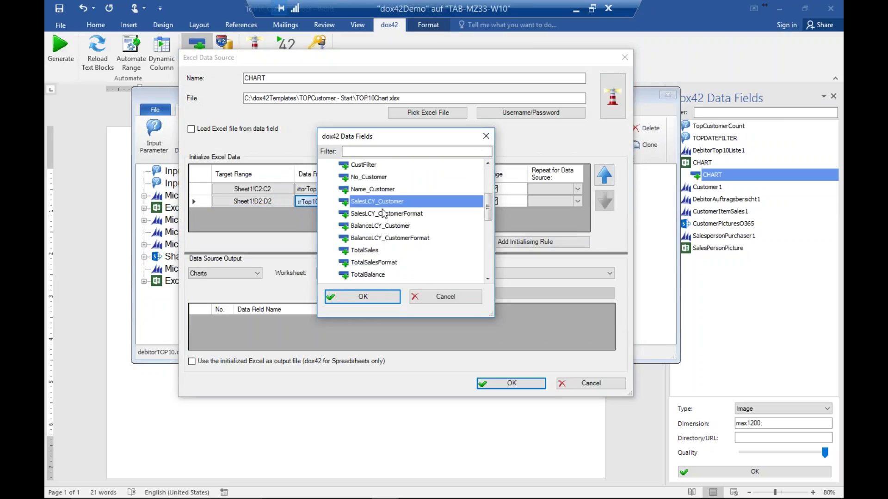
left_click(440, 296)
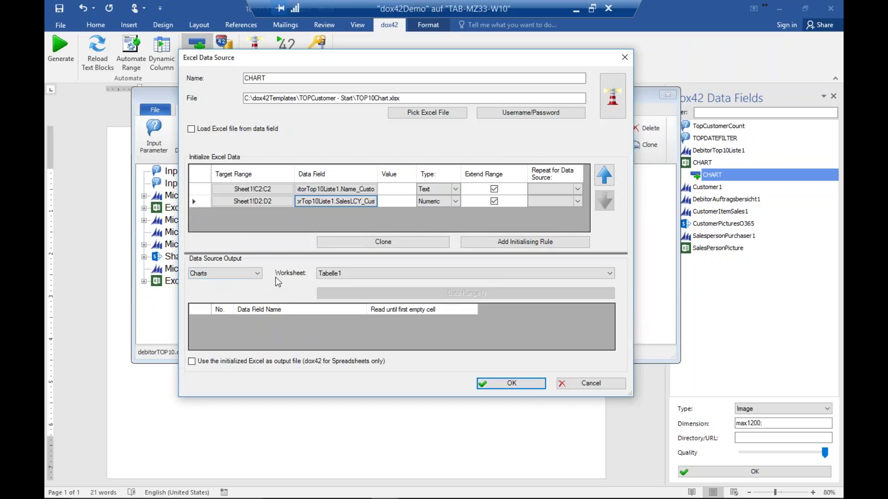
Examine the CHART data source's output type and worksheet options, then cancel the dialog and close the data map.
left_click(241, 275)
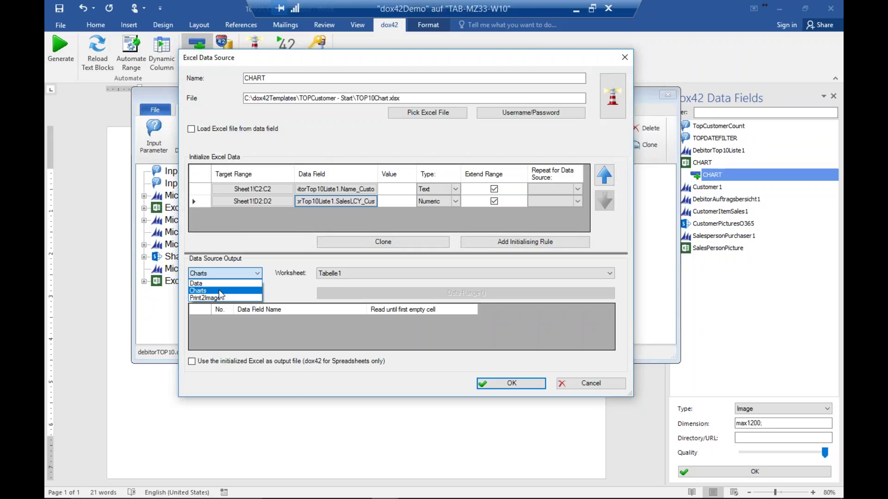
left_click(220, 291)
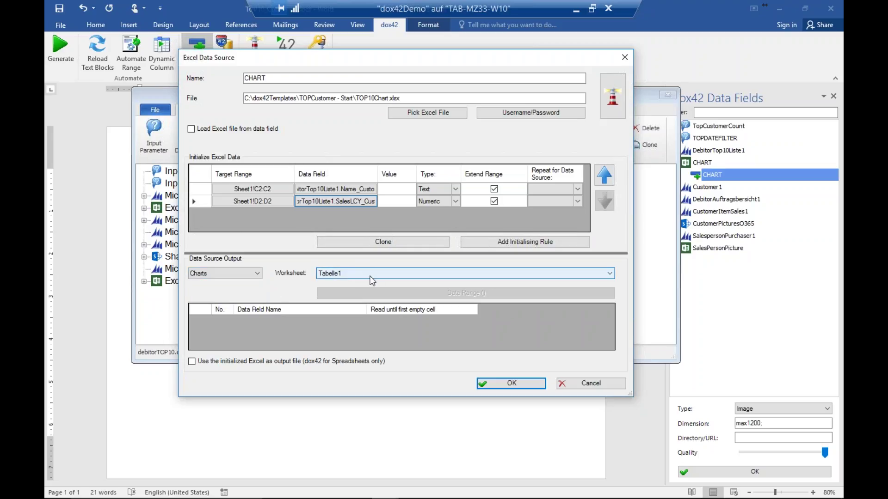
left_click(244, 275)
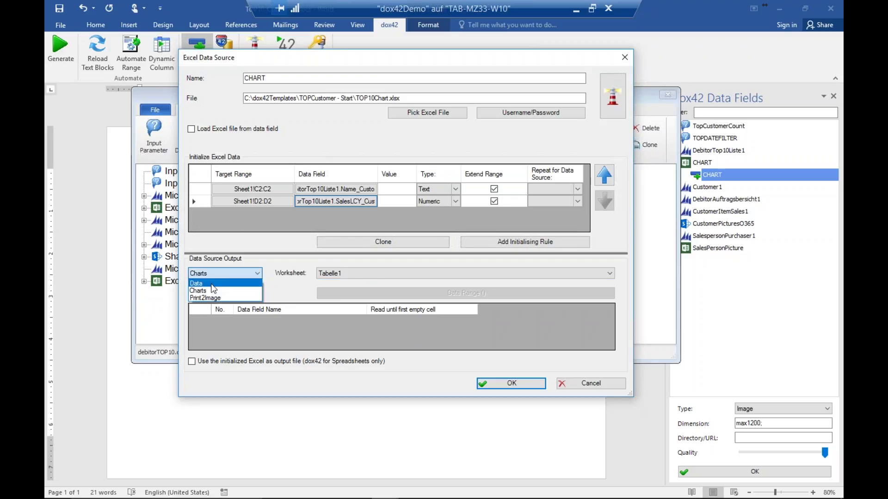
left_click(290, 272)
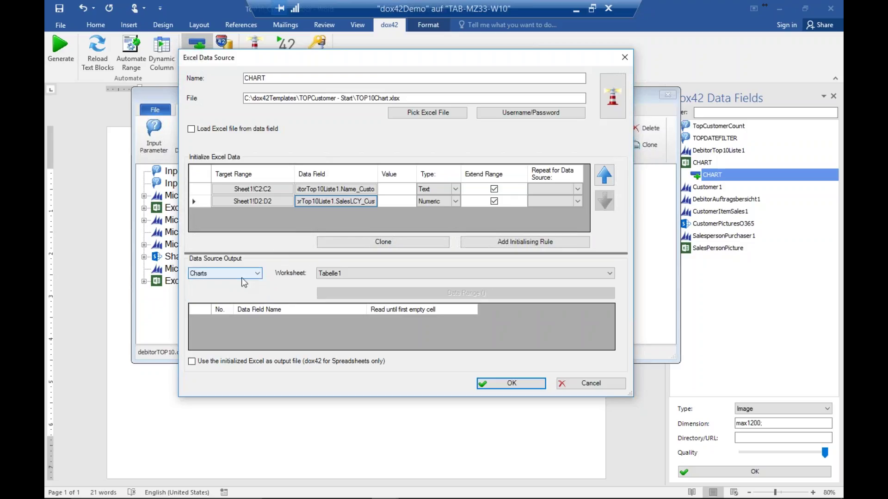
left_click(226, 274)
left_click(235, 292)
left_click(330, 276)
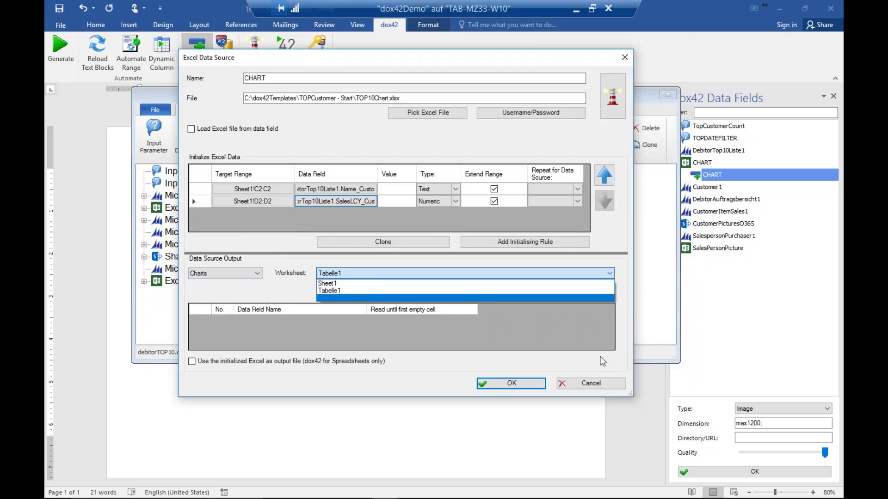
left_click(604, 382)
left_click(605, 386)
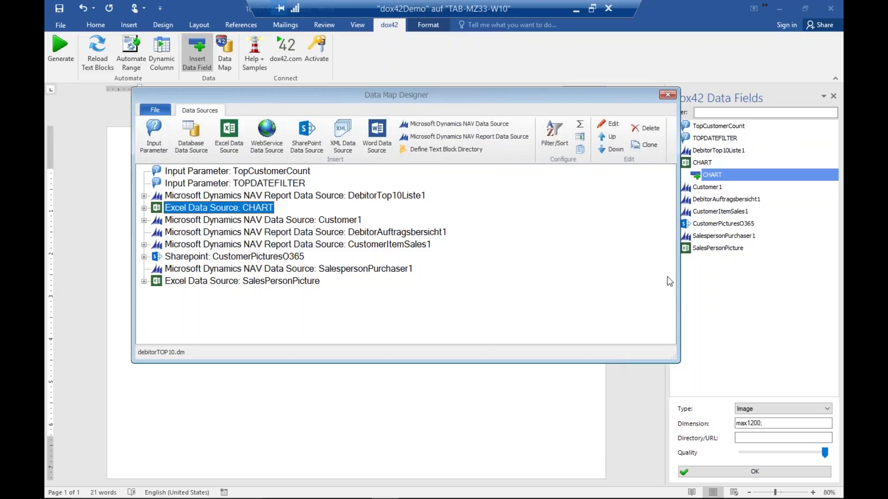
left_click(666, 95)
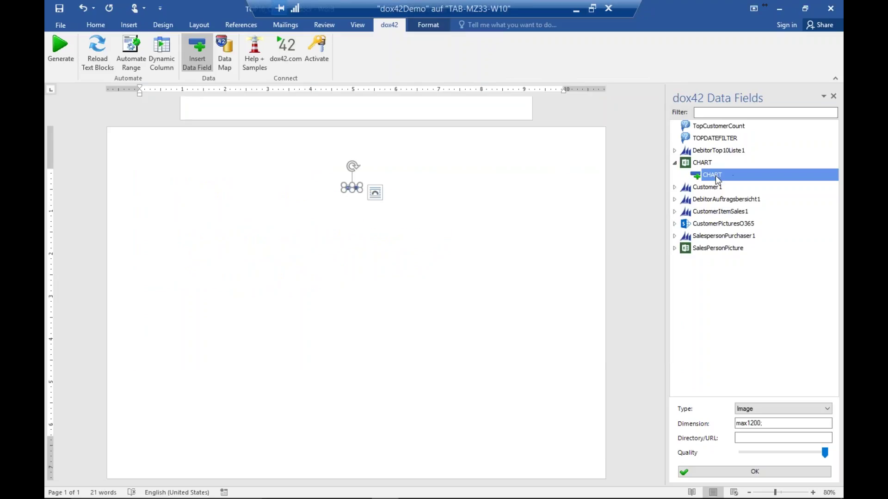
Review the CHART placeholder on the landscape page and the configuration and customer tables on the template's first page.
left_click_drag(717, 175, 344, 210)
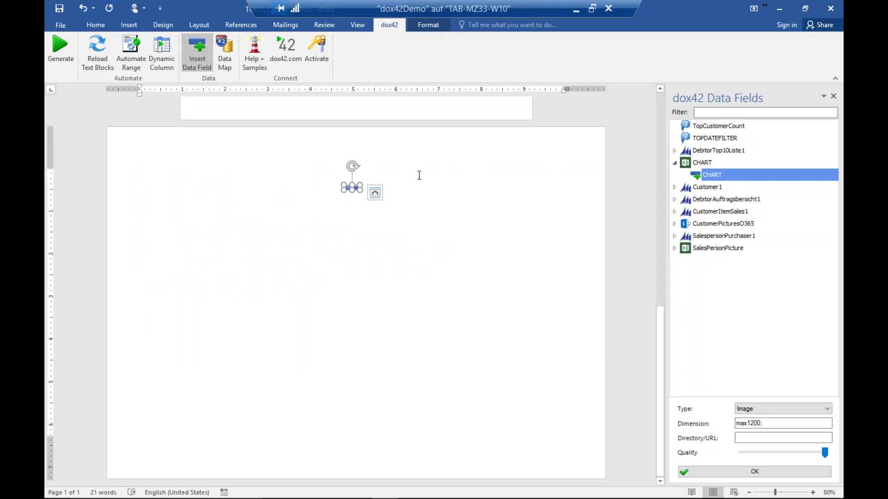
left_click(350, 188)
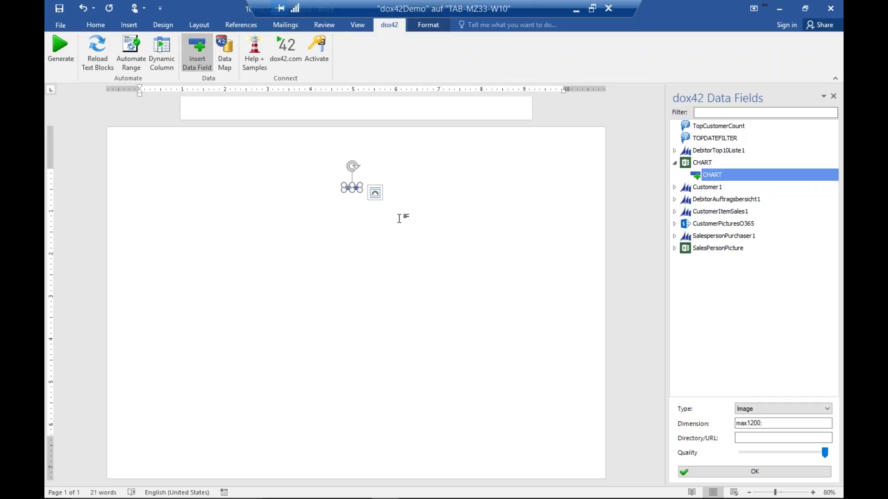
left_click(349, 242)
scroll(396, 272, "up", 2)
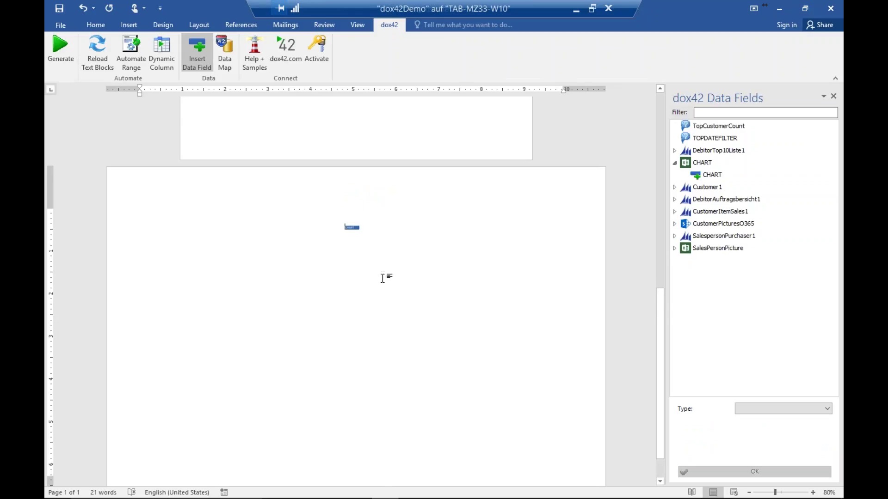
scroll(382, 279, "up", 15)
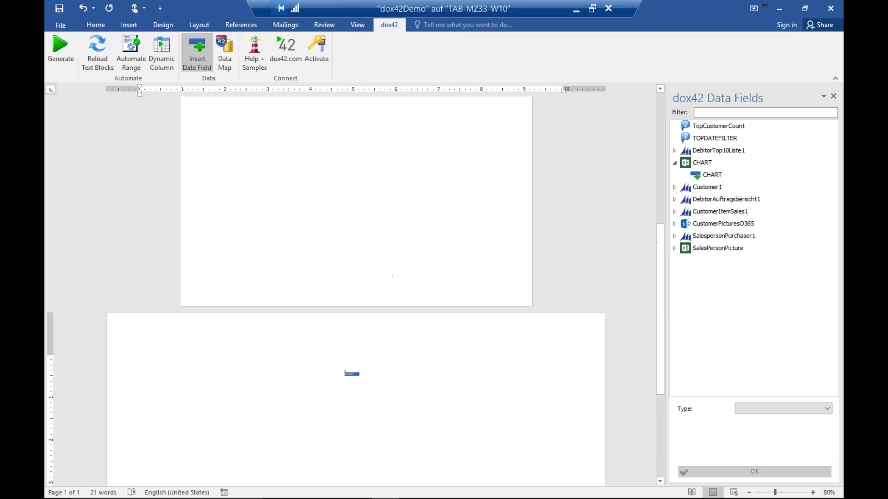
scroll(382, 278, "up", 4)
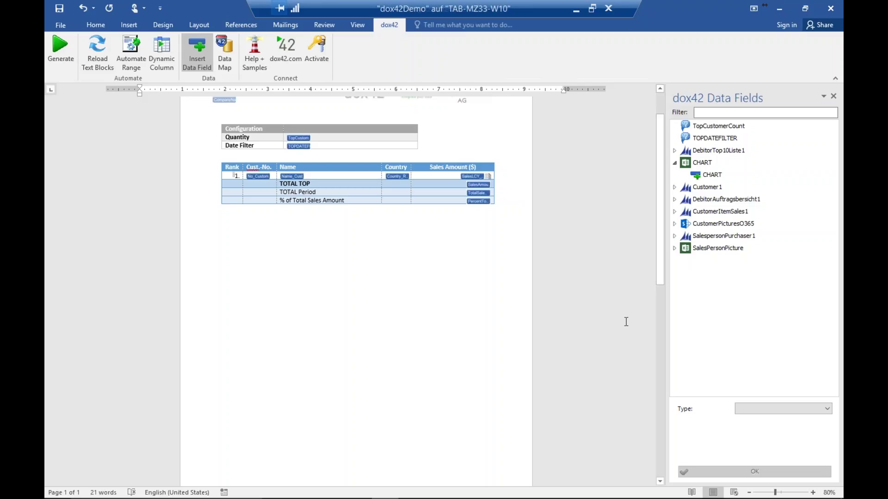
scroll(422, 256, "up", 2)
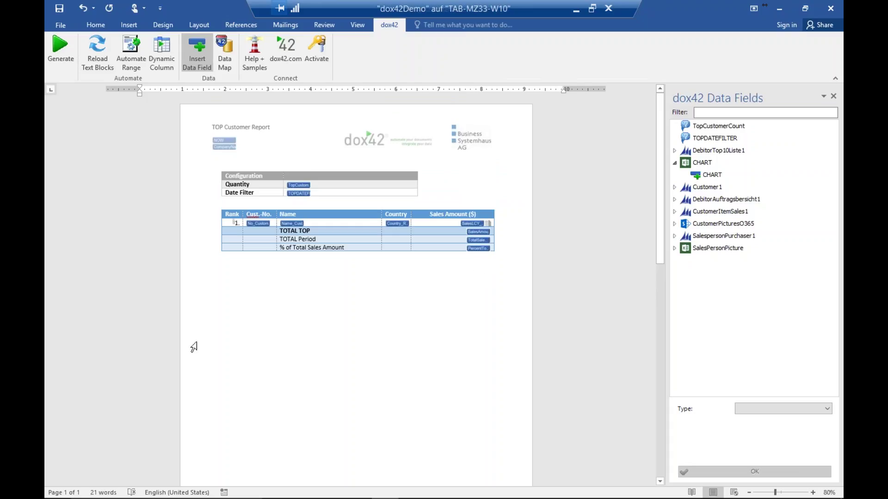
left_click(270, 312)
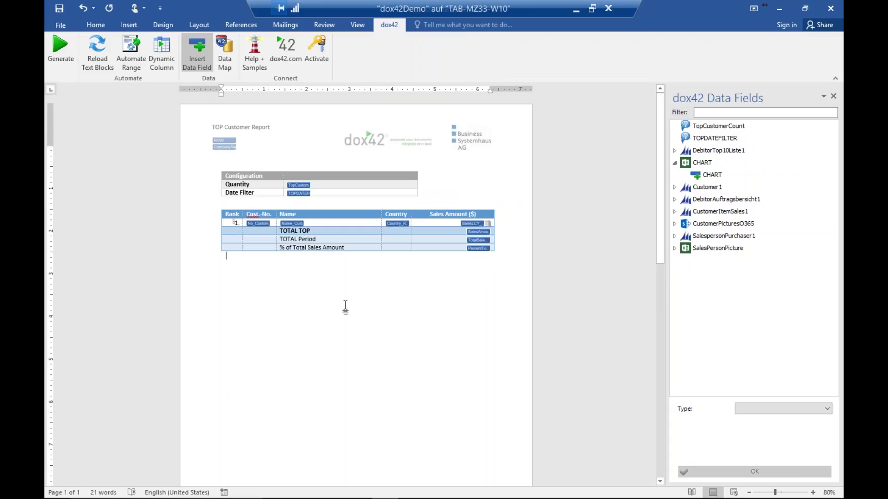
Close the Word template and open TOP10_Customer.pptx from the TOPCustomer - Start folder in PowerPoint.
left_click(832, 10)
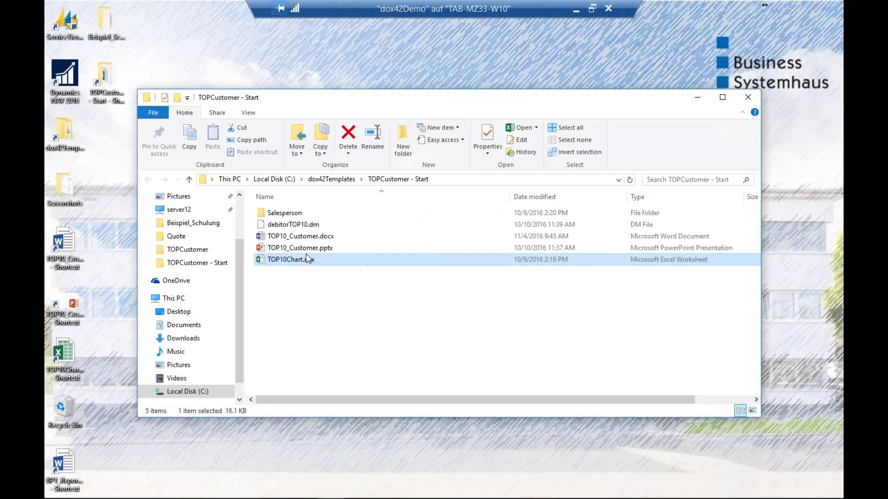
left_click(341, 251)
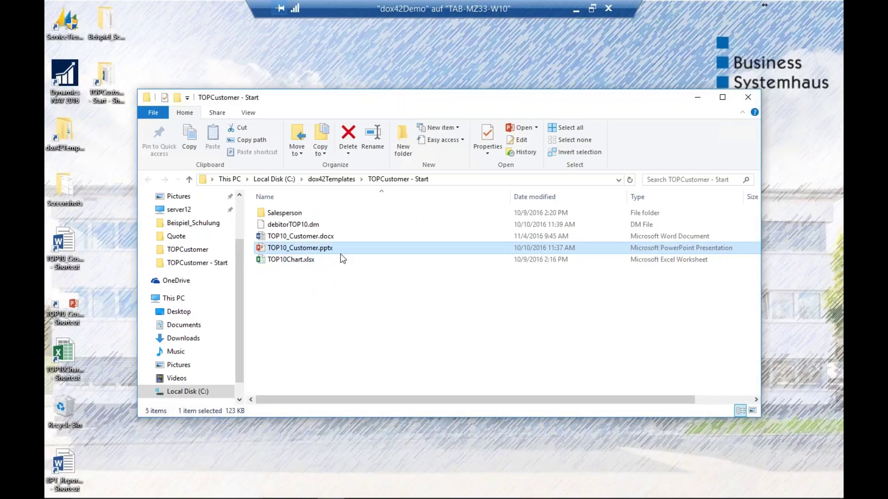
double_click(318, 249)
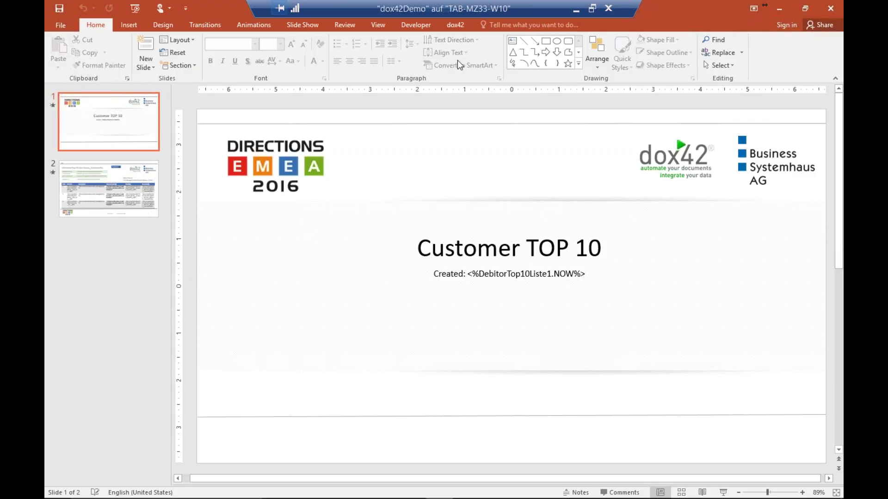
Review the data sources in the presentation template's dox42 data map, then close the data map.
left_click(454, 25)
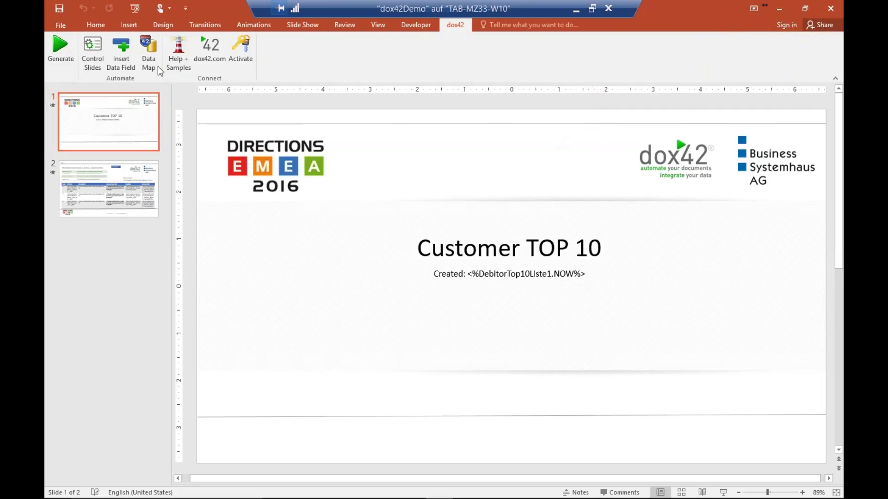
left_click(149, 57)
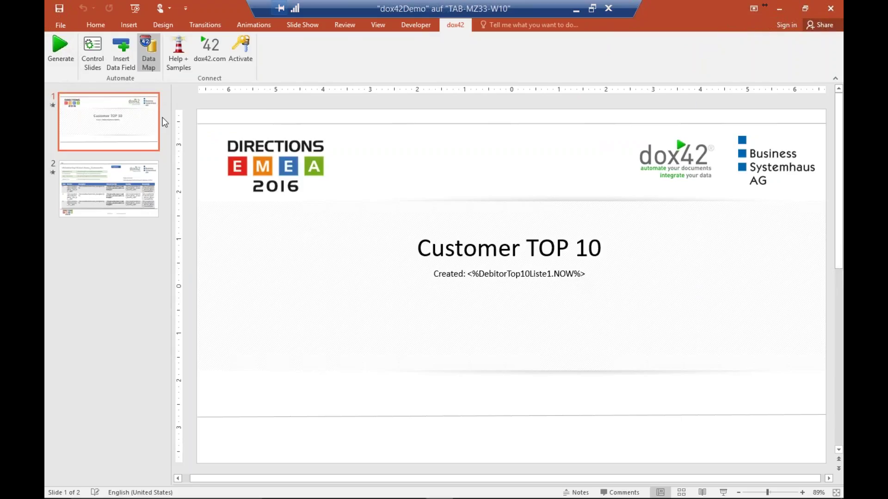
left_click_drag(355, 110, 394, 77)
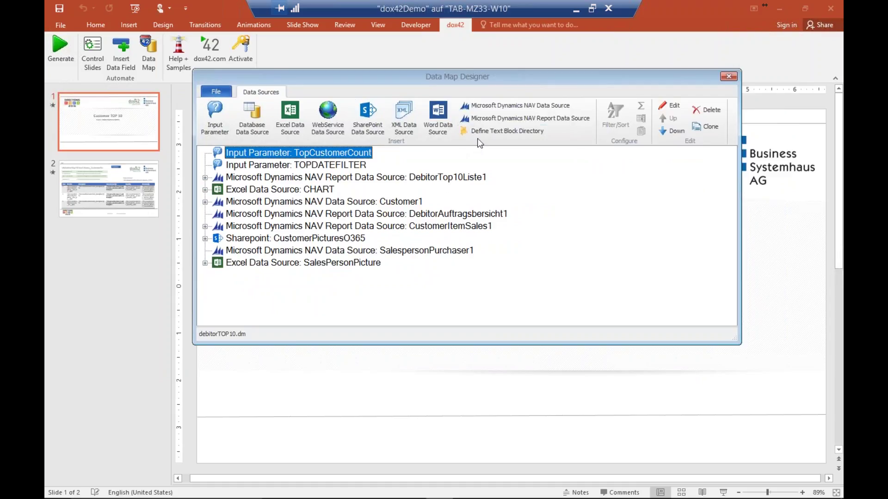
left_click(728, 76)
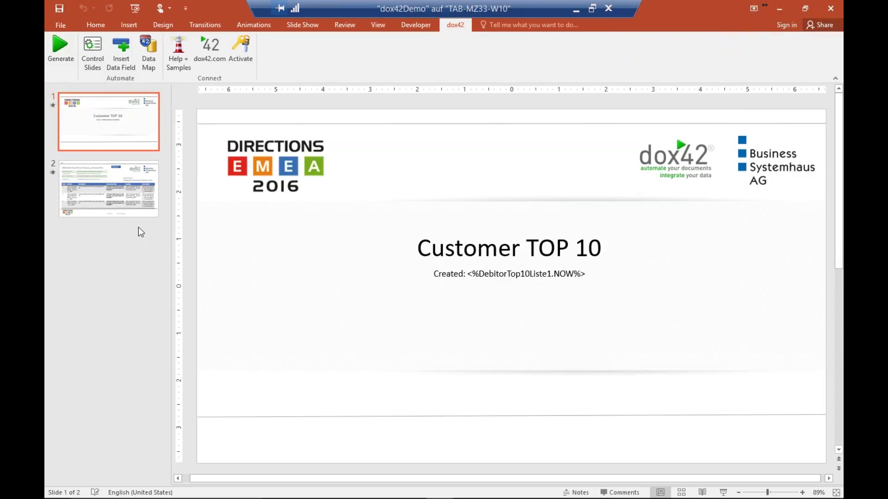
Show the second slide, reopen the data map and expand the CustomerItemSales1 report data source.
left_click(121, 200)
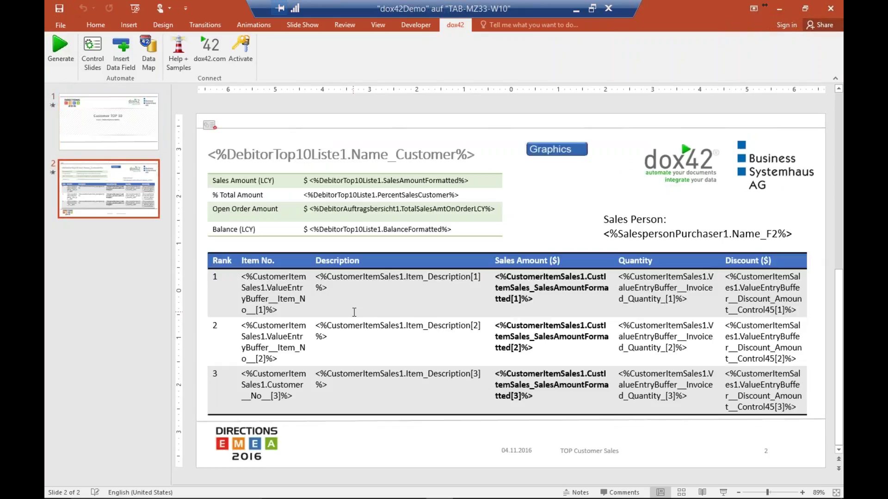
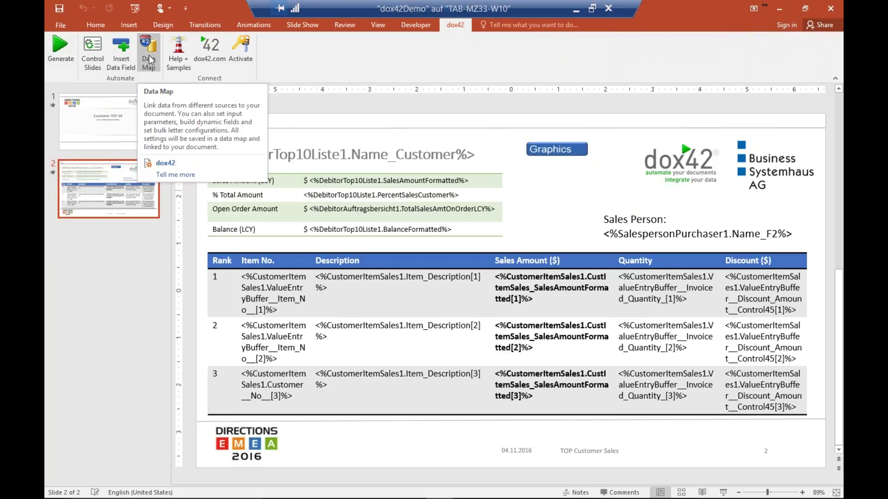
left_click(148, 54)
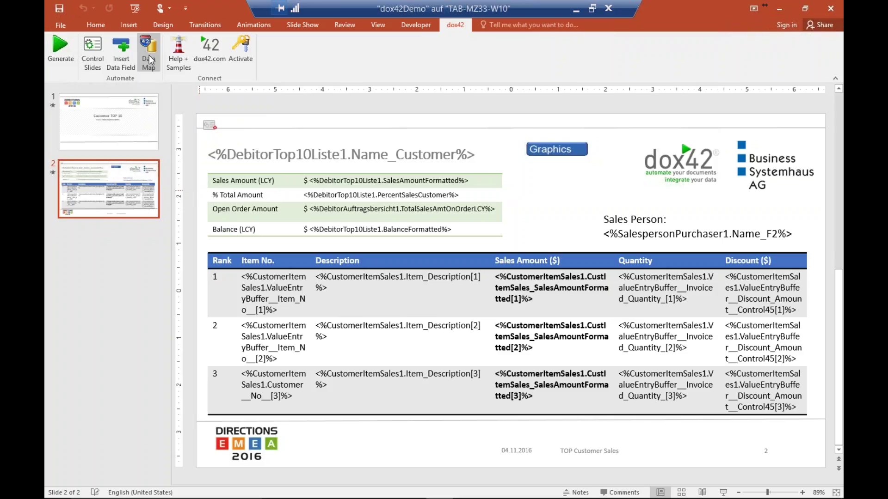
left_click(148, 51)
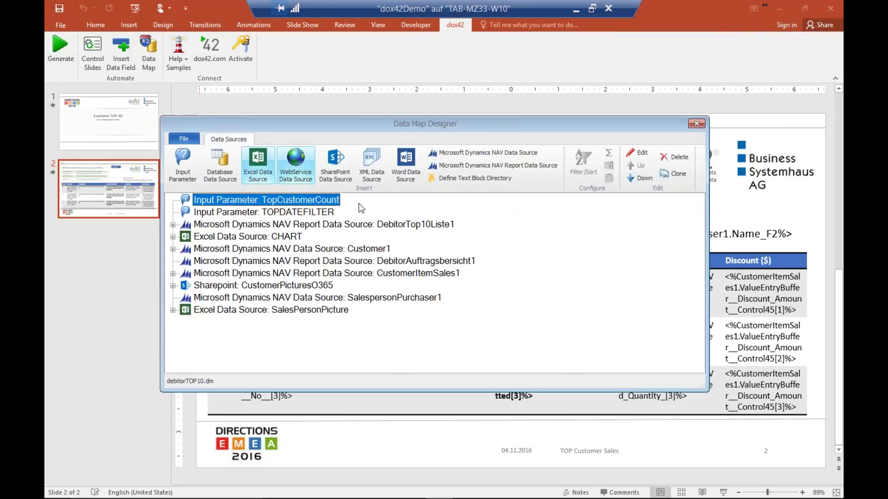
left_click_drag(421, 115, 559, 66)
left_click(521, 220)
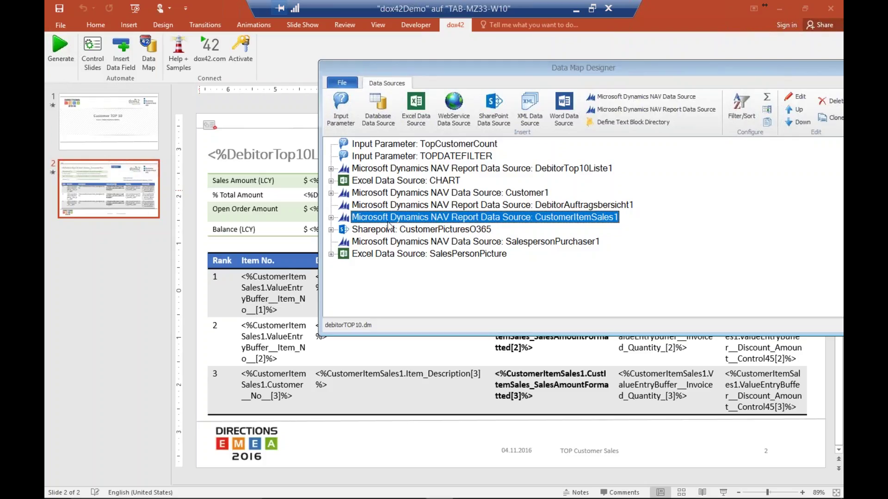
left_click(331, 218)
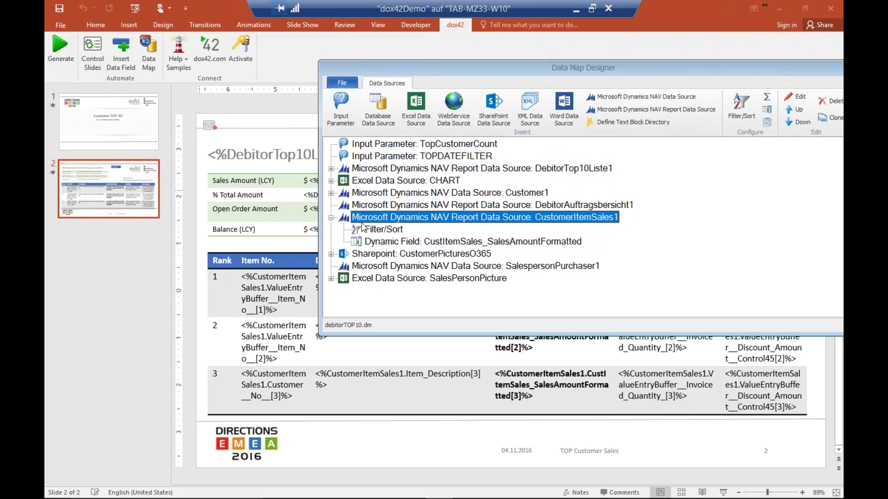
Examine the sort order, filters and full data field names in CustomerItemSales1's Filter/Sort settings, then cancel the dialog.
left_click(390, 231)
double_click(389, 230)
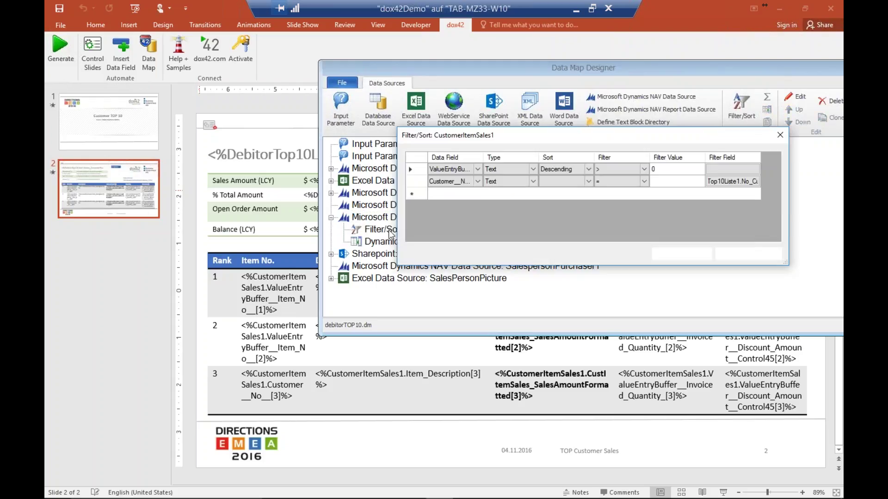
left_click(588, 169)
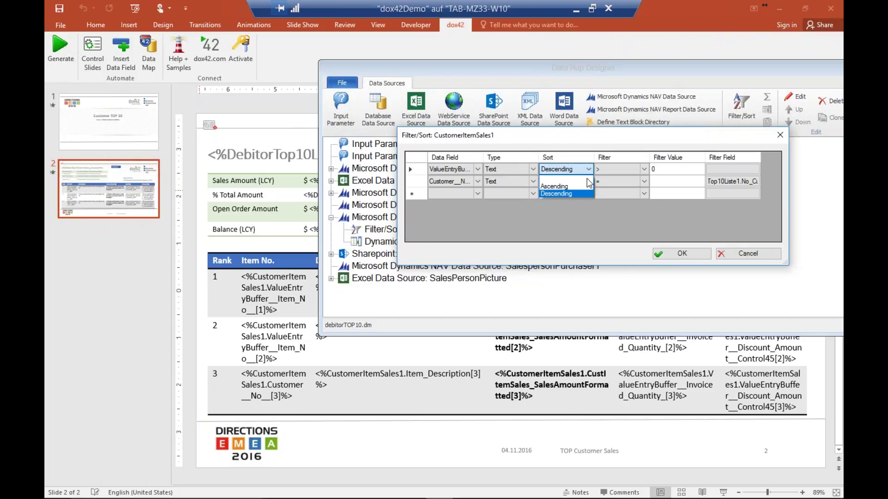
left_click(581, 194)
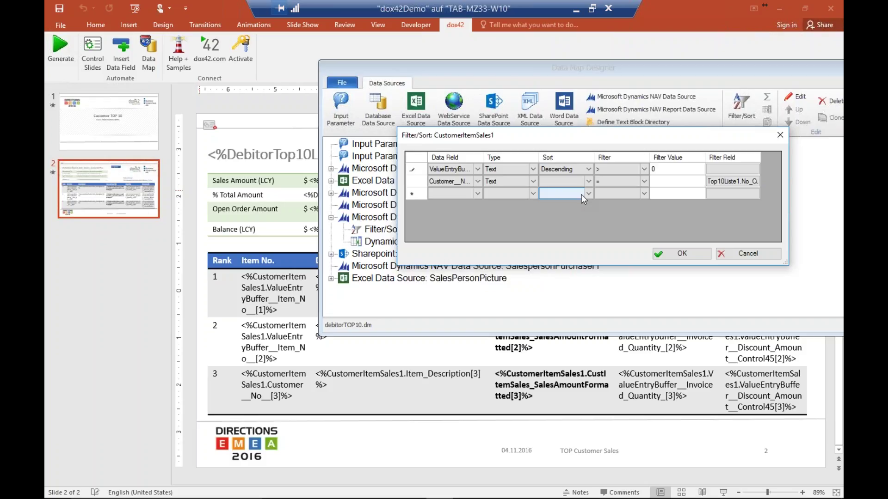
left_click(621, 181)
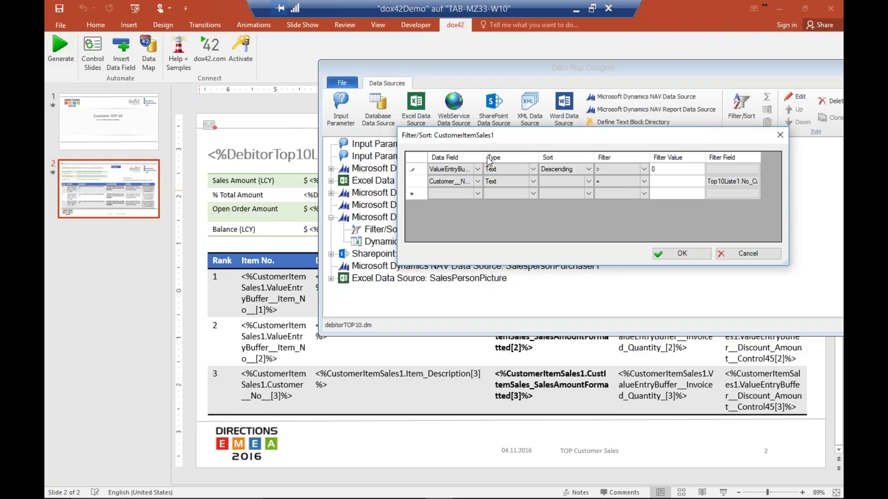
left_click_drag(483, 157, 629, 157)
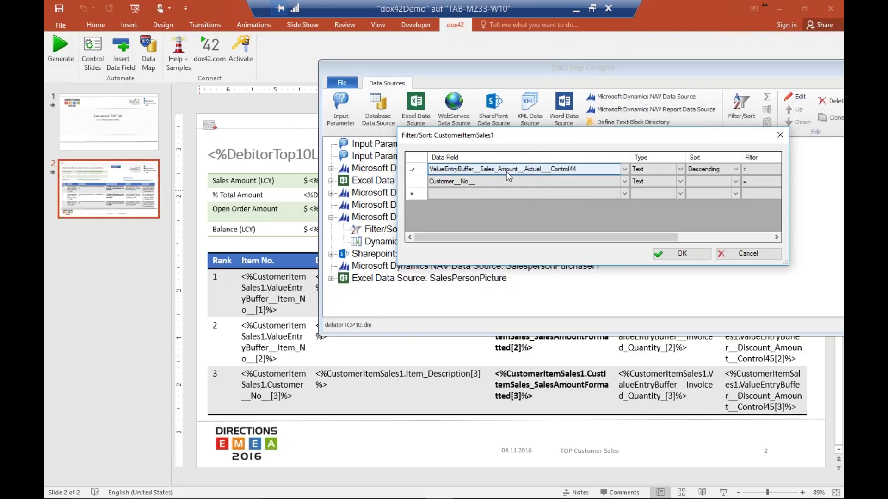
left_click(759, 252)
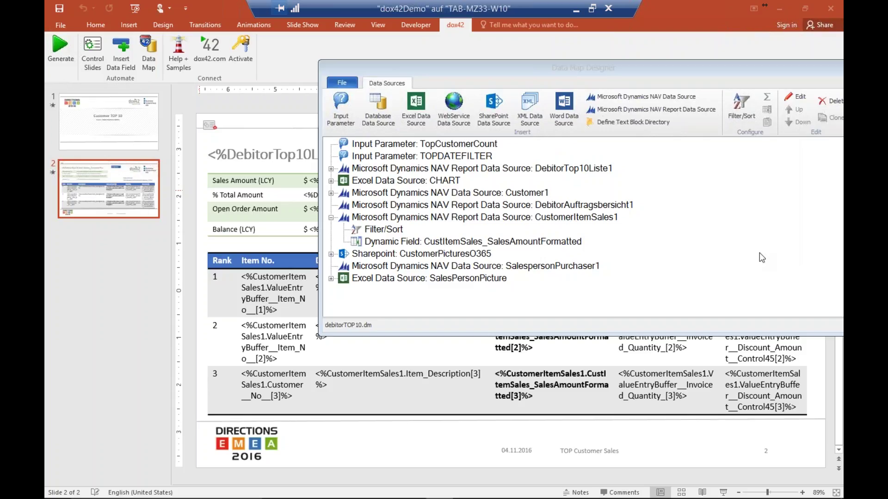
Collapse CustomerItemSales1, review it alongside the DebitorAuftragsbersicht1 report data source, and close the data map.
left_click(331, 218)
left_click(407, 208)
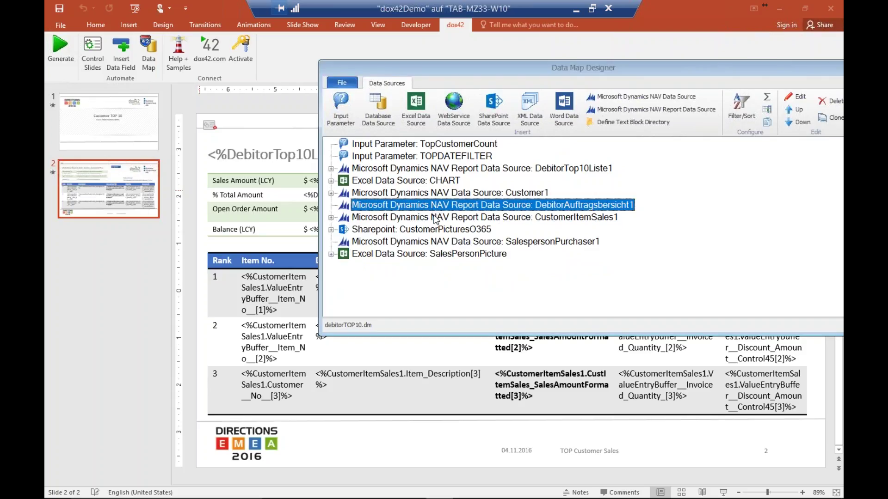
left_click(437, 219)
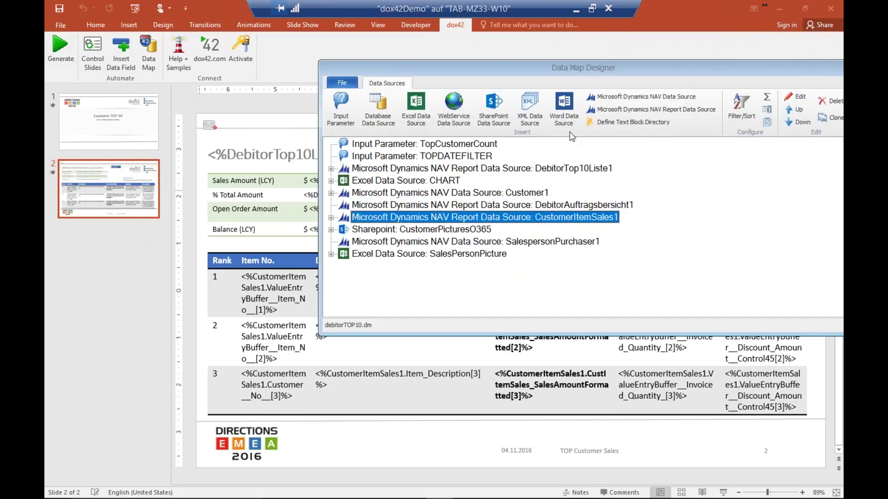
left_click_drag(629, 70, 403, 114)
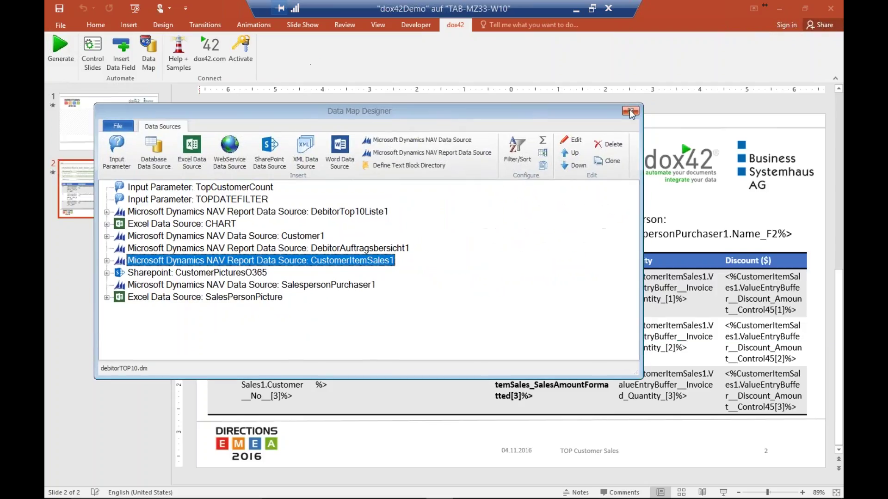
left_click(630, 112)
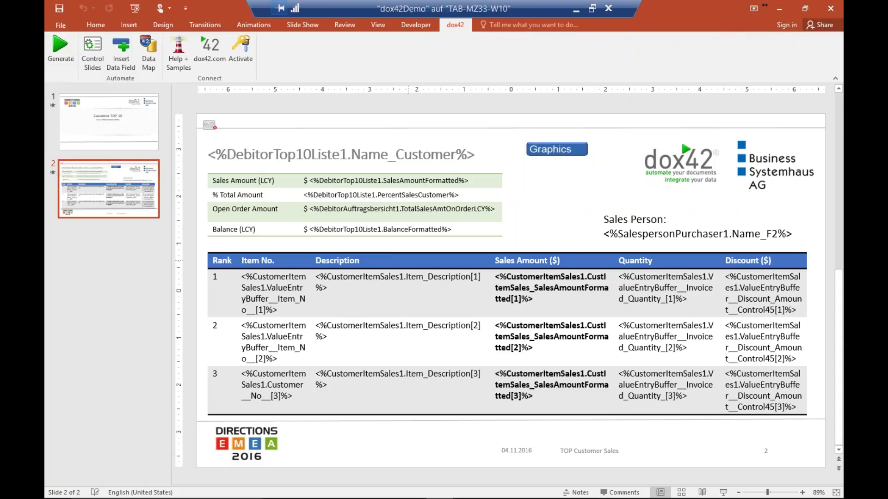
Inspect the sales amount, open order amount and first item number fields and the Graphics placeholder on slide 2.
double_click(351, 185)
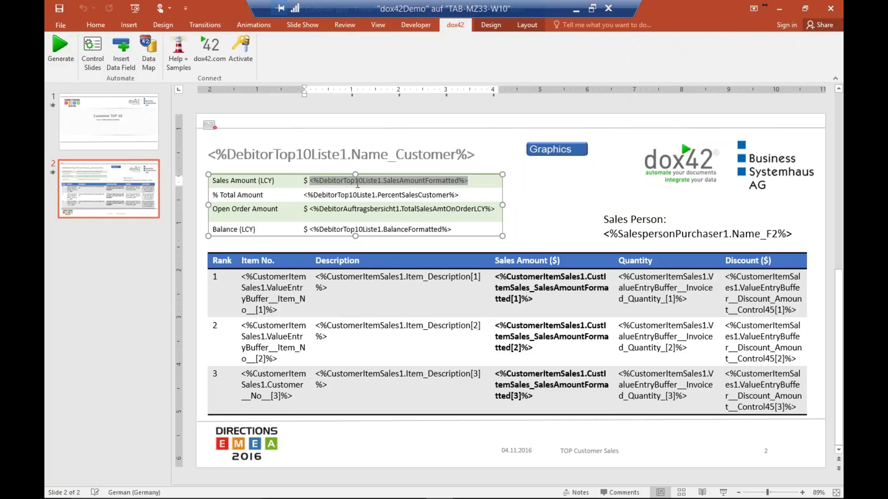
left_click(335, 209)
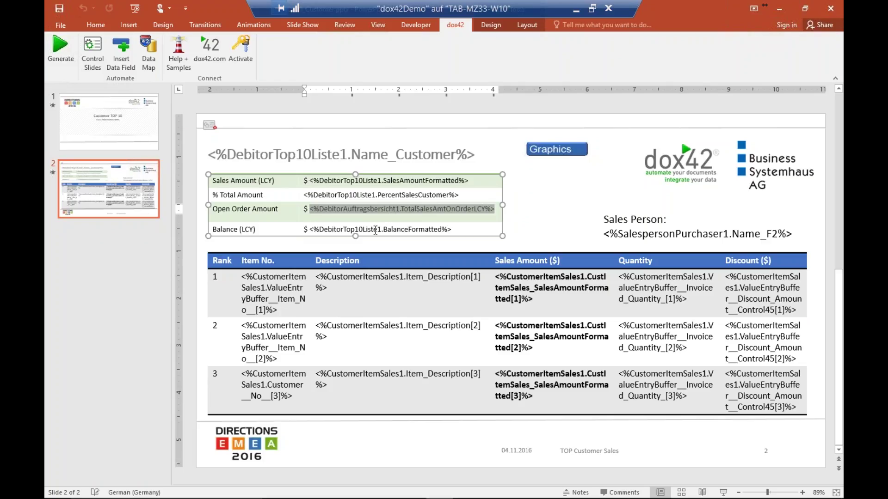
left_click(274, 293)
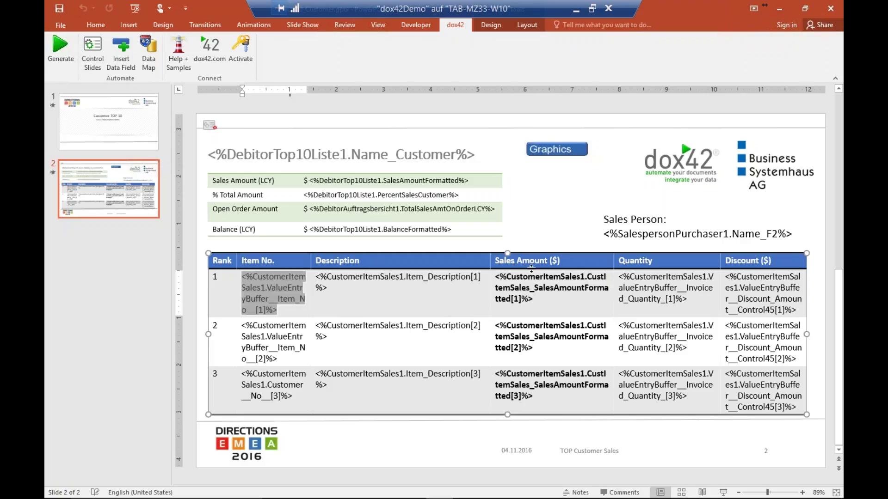
left_click(563, 156)
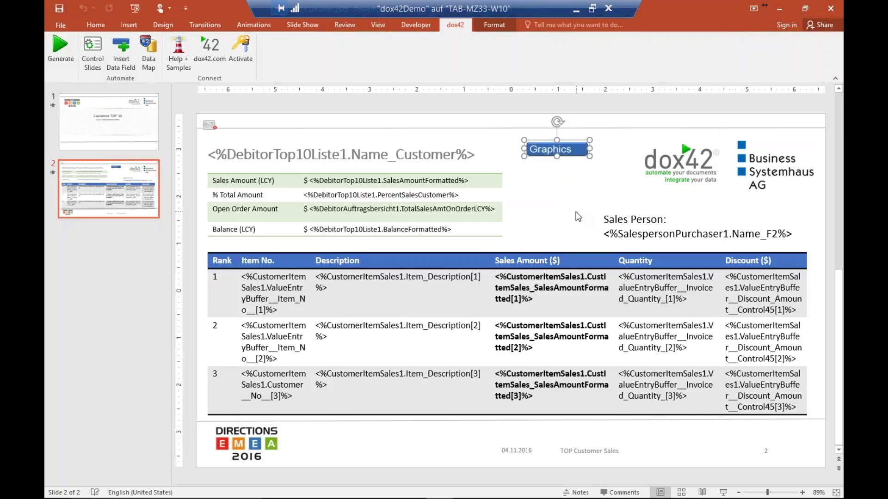
left_click(566, 230)
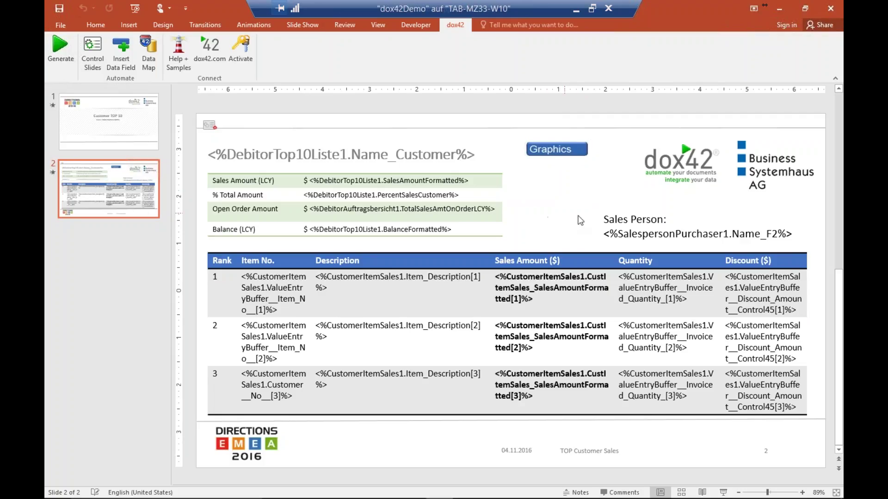
Generate the presentation with TopCustomerCount 15 and an empty TOPDATEFILTER, and view the first customer slide.
left_click(60, 51)
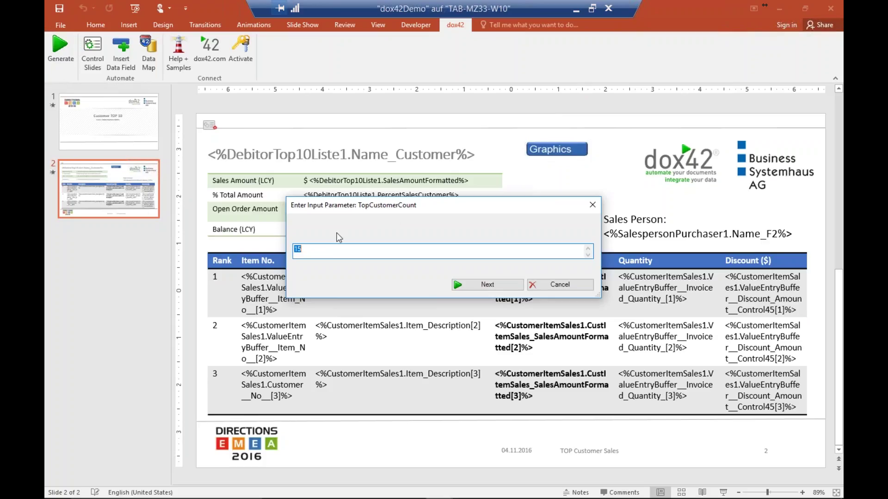
left_click(493, 286)
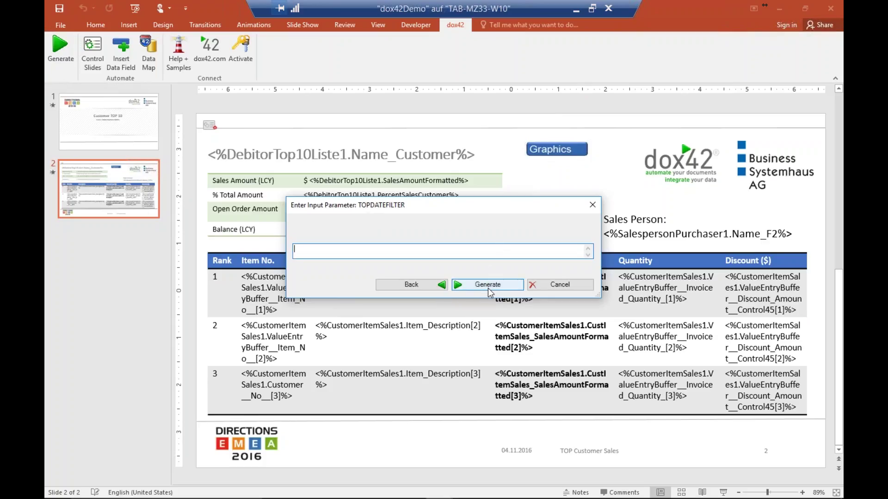
left_click(487, 285)
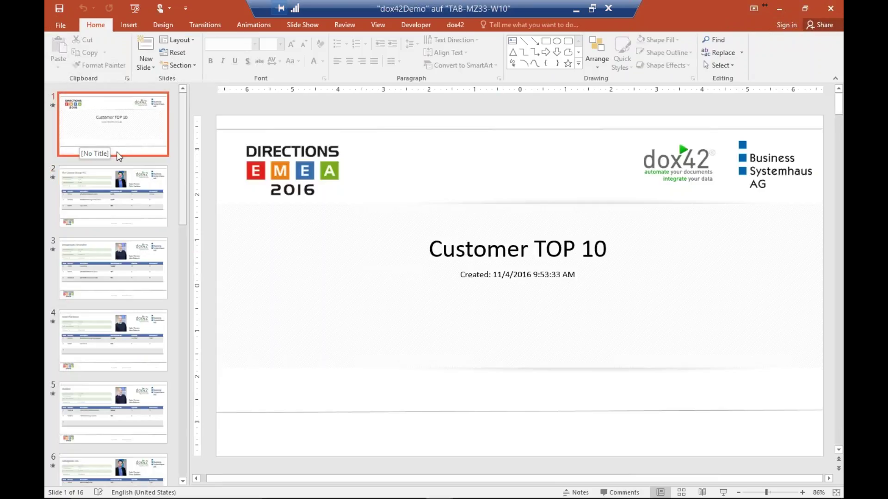
left_click(105, 190)
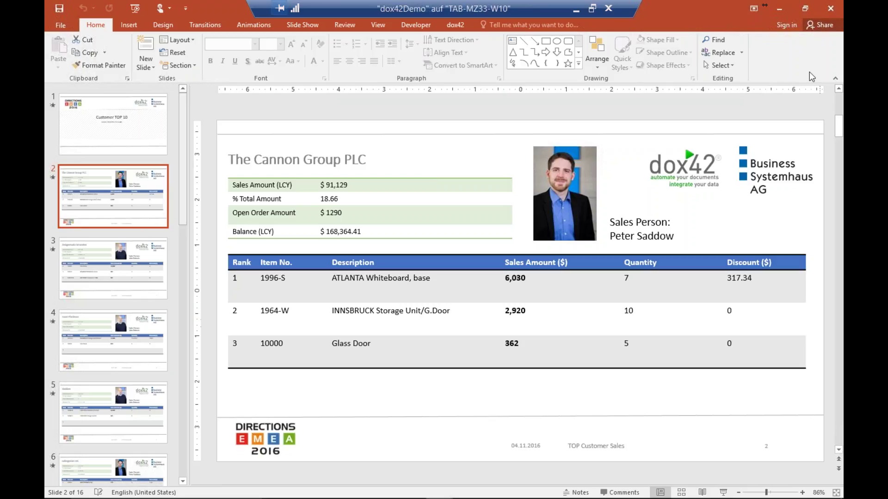
Close the generated presentation, the PowerPoint template and the TOPCustomer - Start folder window.
left_click(828, 11)
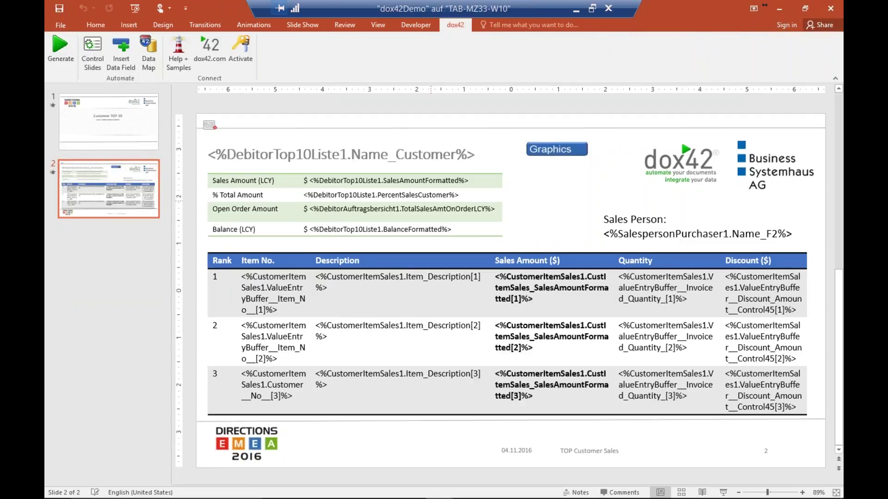
left_click(833, 8)
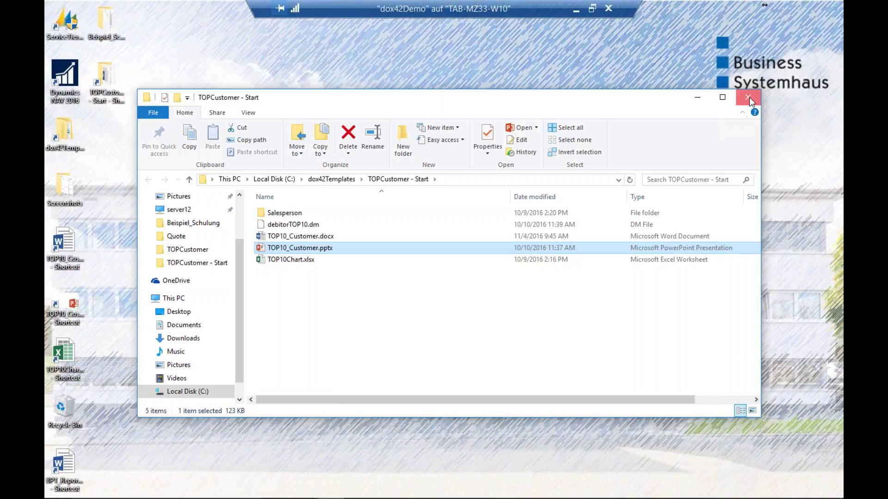
left_click(748, 97)
Switch to Dynamics NAV, show the Customers list and open the output configuration for the dox42 TOP Customer report.
left_click(413, 490)
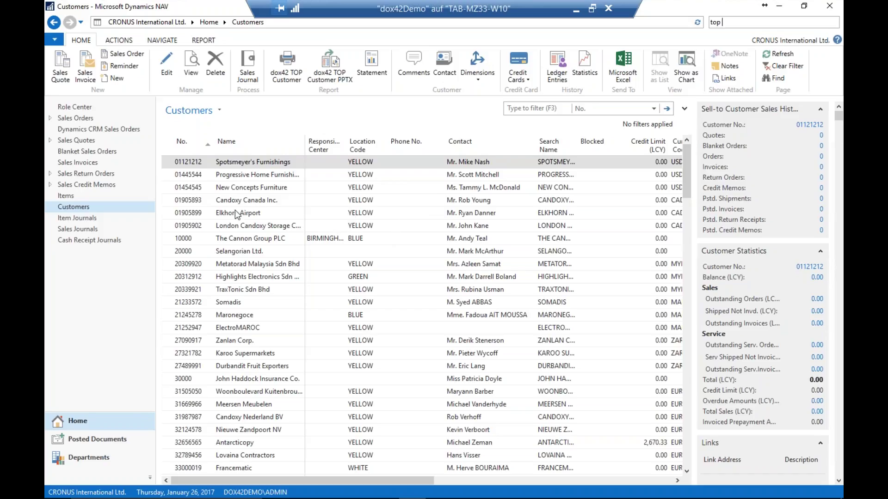
left_click(96, 210)
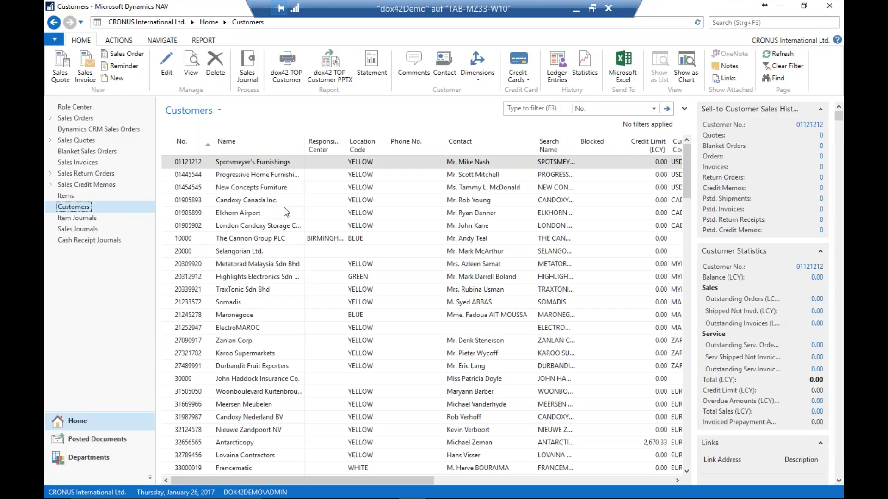
left_click(288, 73)
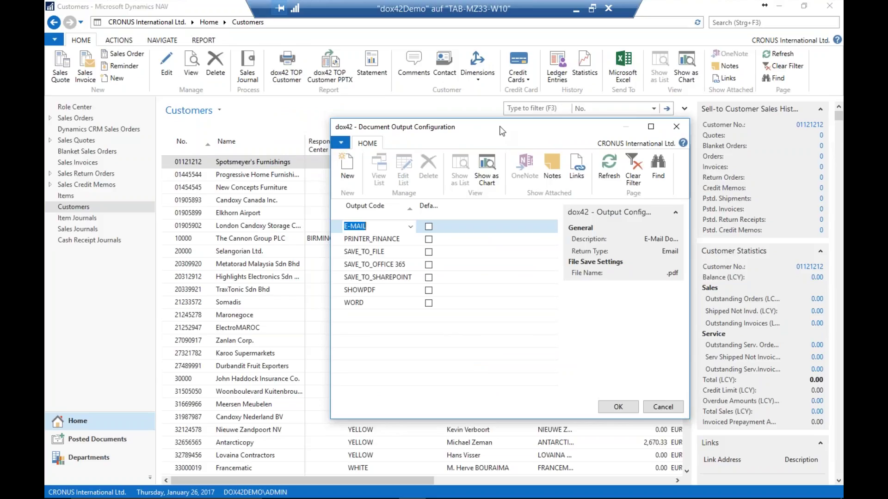
left_click_drag(490, 130, 416, 113)
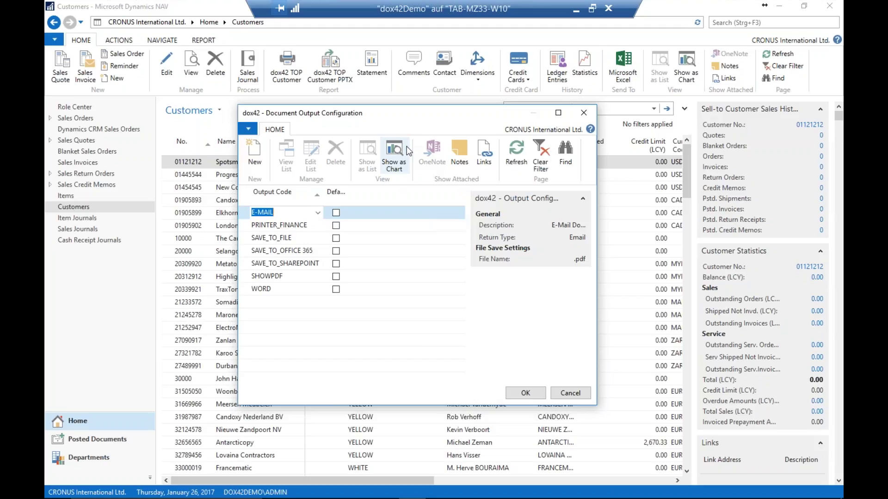
Examine the details of each output code from E-MAIL through WORD in the document output configuration.
key("Down")
key("Up")
key("Down")
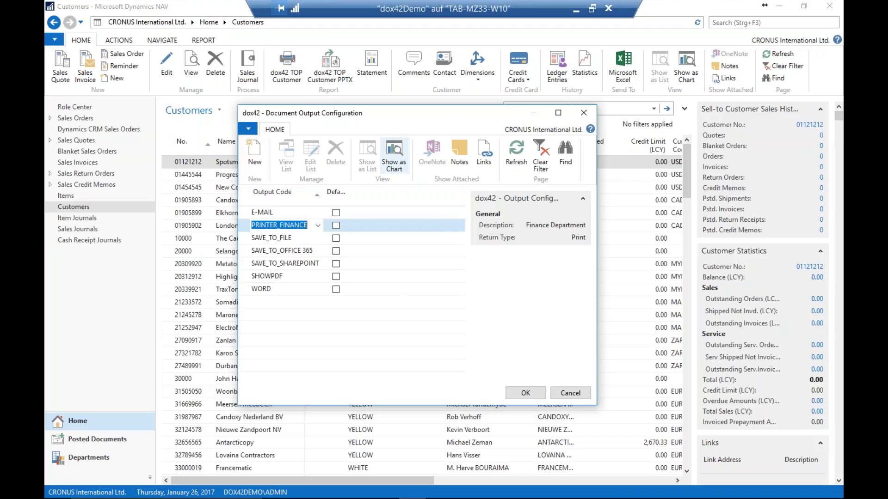
key("Down")
key("Down")
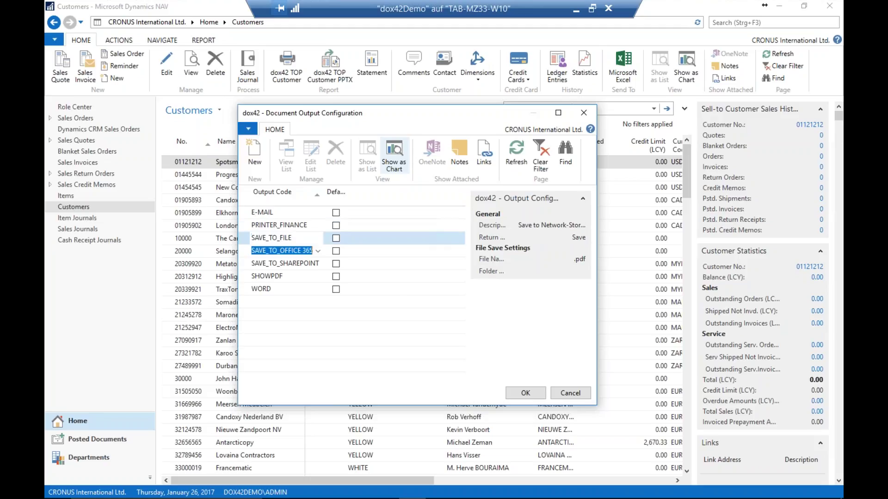
key("Down")
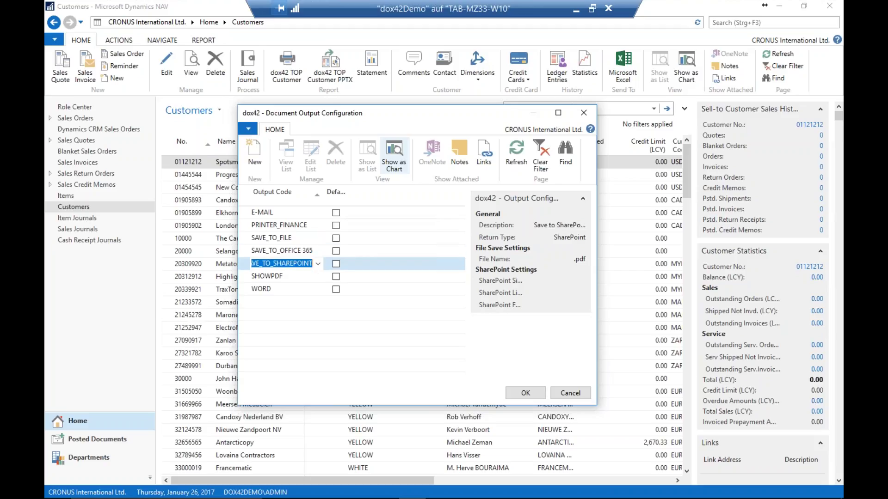
key("Down")
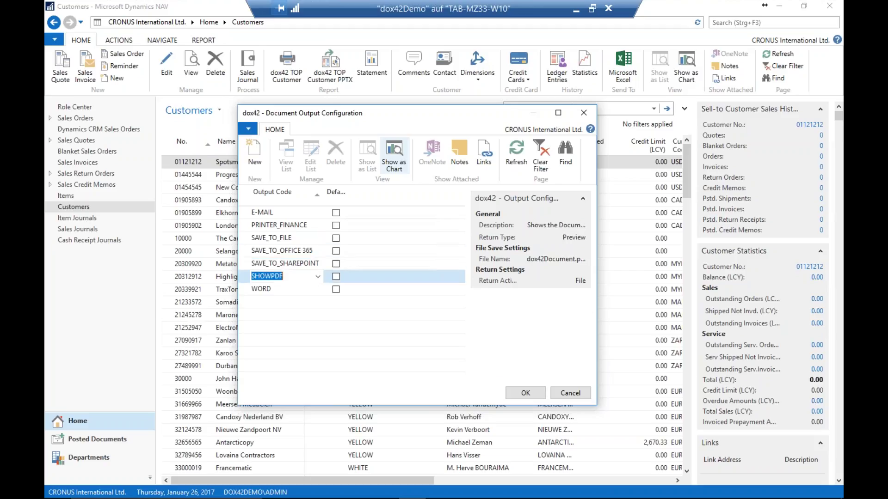
key("Down")
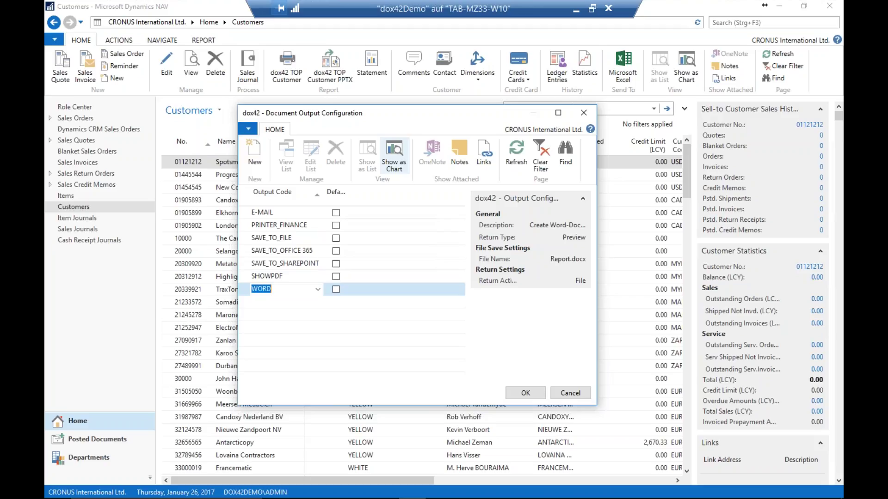
Generate the TOP Customer report as SHOWPDF with 15 TOP data items and an empty date filter, and open the PDF.
left_click(267, 276)
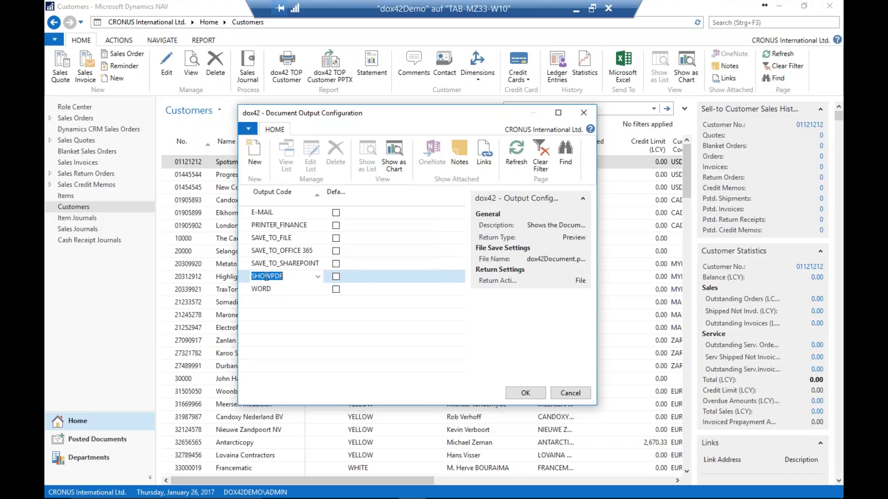
left_click(530, 395)
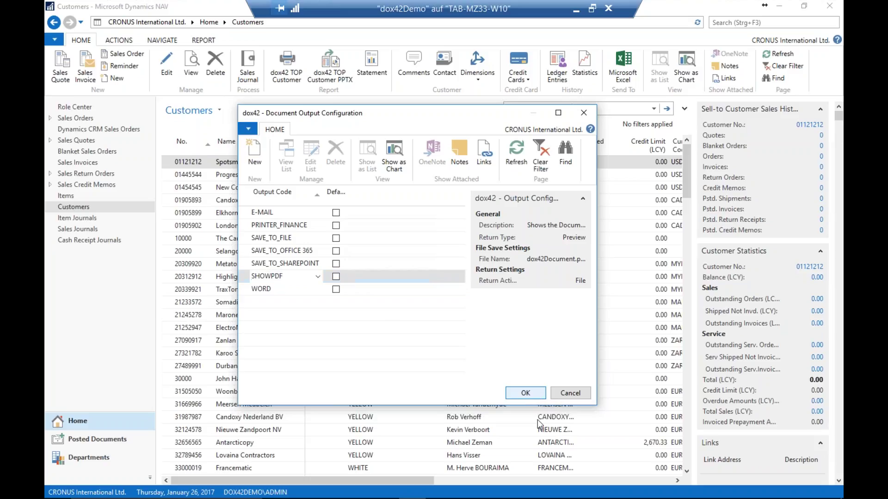
left_click(525, 393)
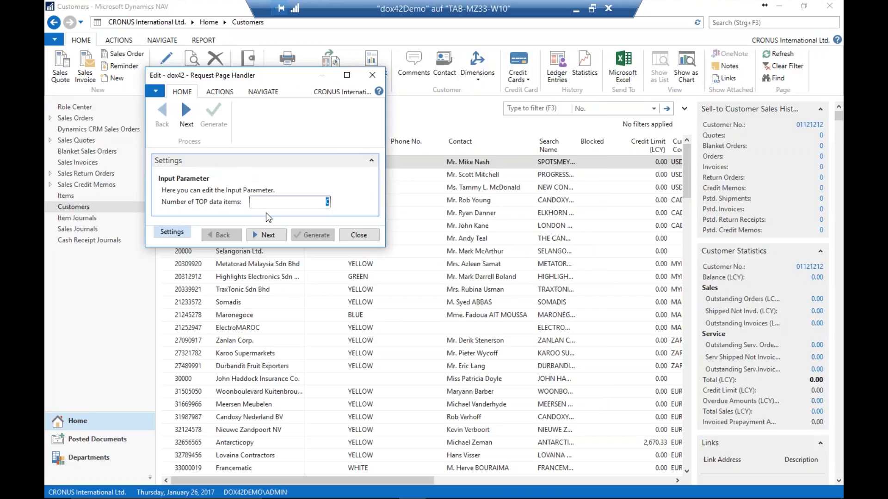
type("15")
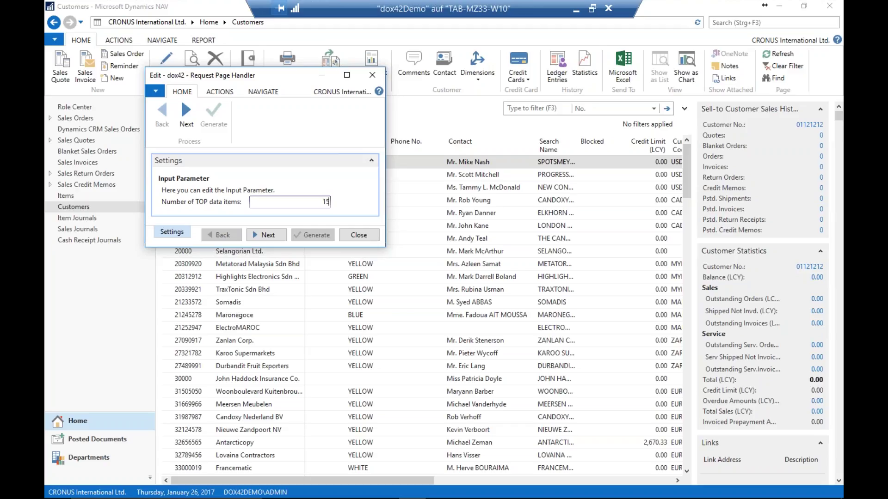
left_click(274, 235)
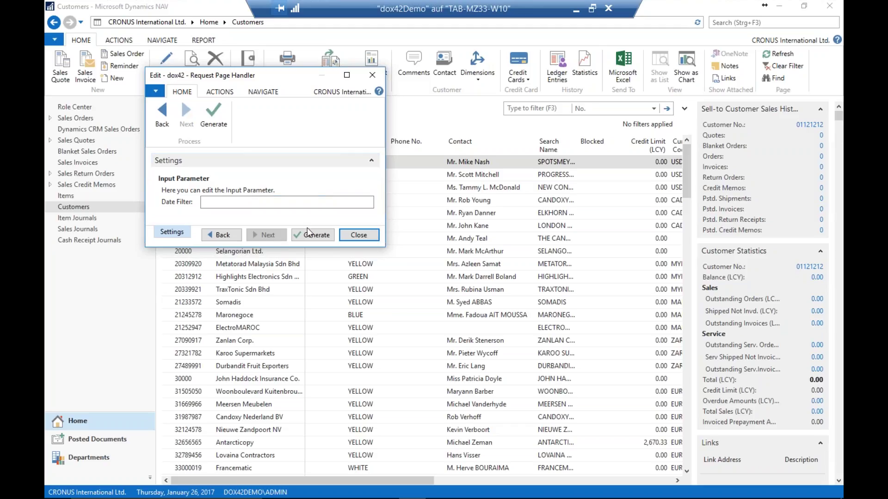
left_click(307, 239)
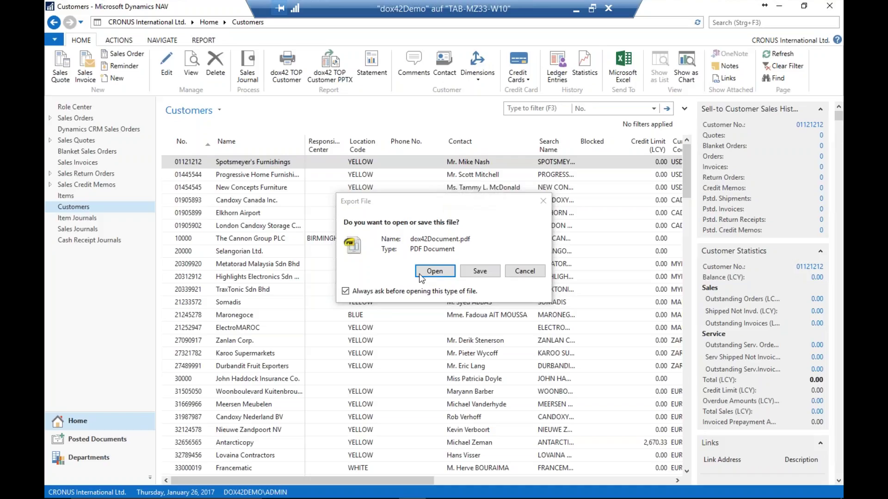
left_click(479, 272)
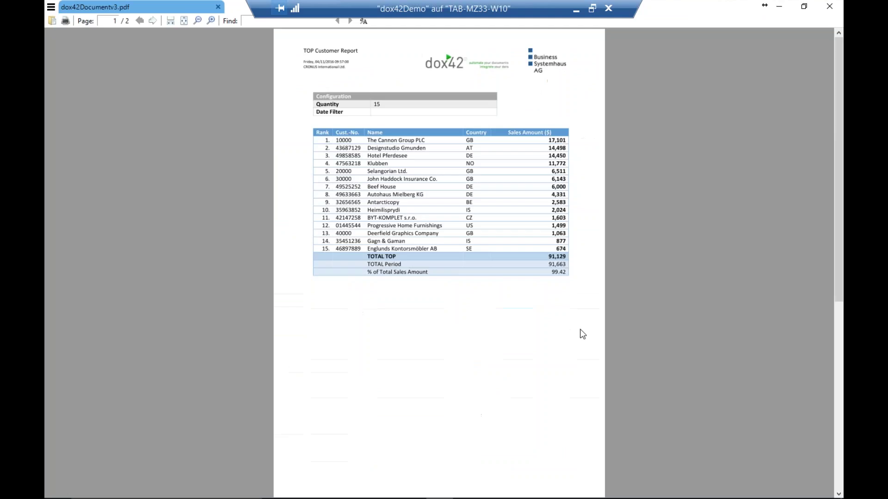
View the customer table and the TOP Customer Sales chart in the generated PDF, and close it.
scroll(560, 350, "down", 3)
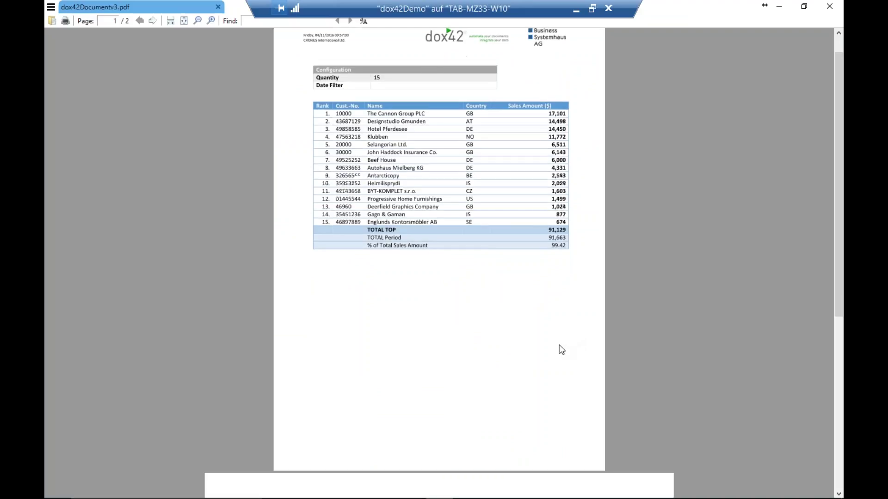
scroll(561, 350, "down", 8)
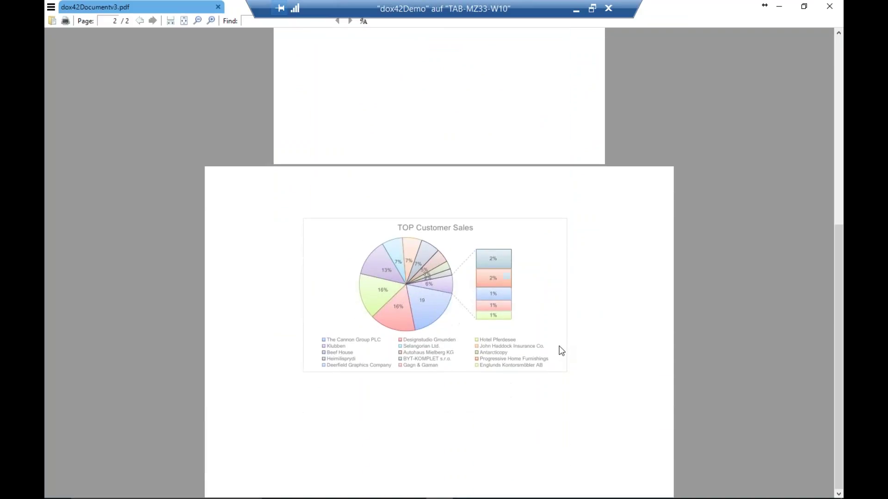
scroll(559, 353, "up", 10)
scroll(556, 358, "down", 10)
scroll(555, 363, "up", 1)
left_click(830, 6)
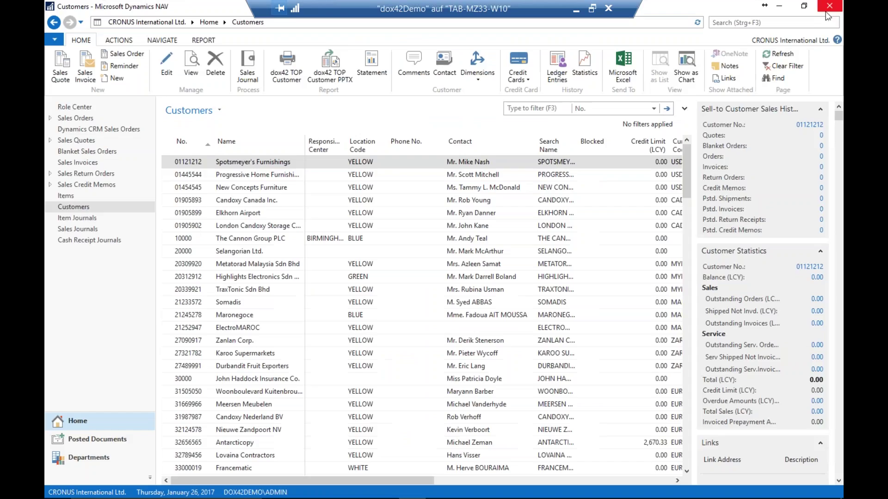
Generate the TOP Customer report as WORD with 15 TOP data items and an empty date filter, view Report.docx and close it.
left_click(287, 65)
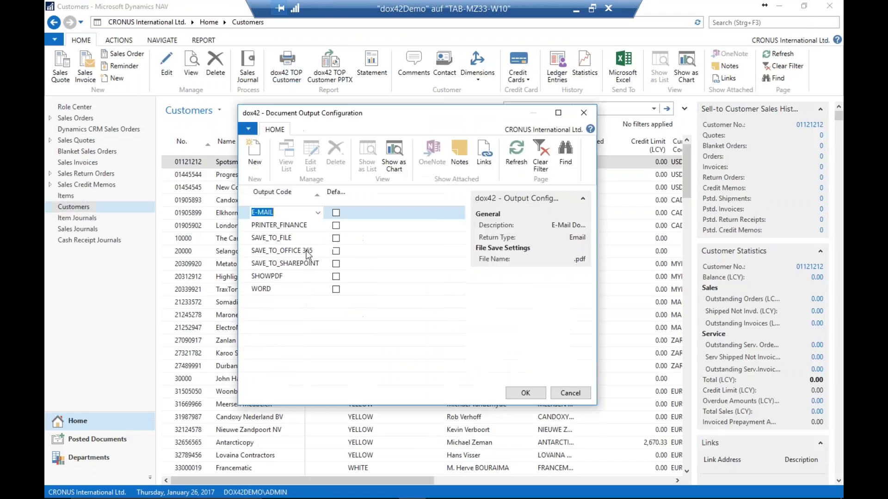
left_click(260, 290)
left_click(527, 392)
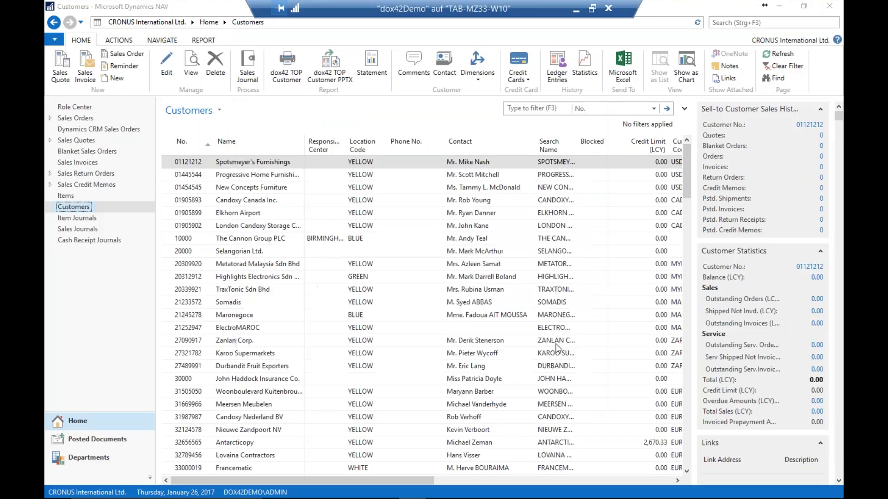
type("15")
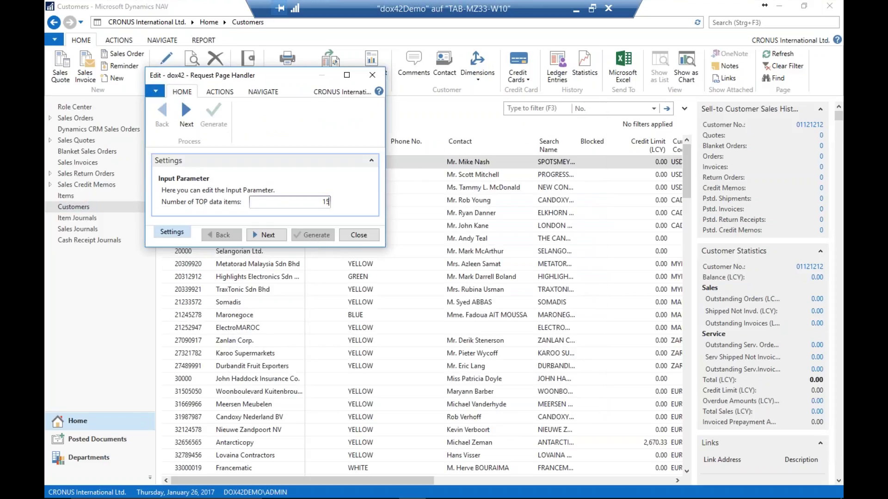
left_click(266, 235)
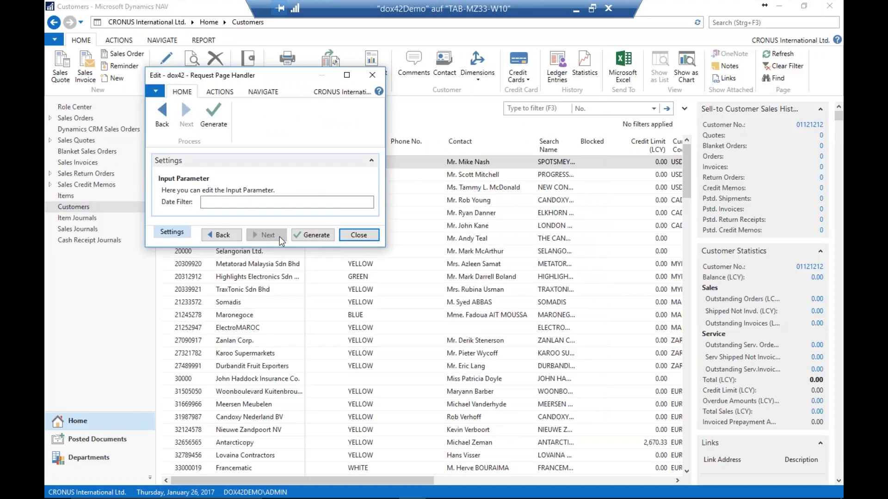
left_click(319, 235)
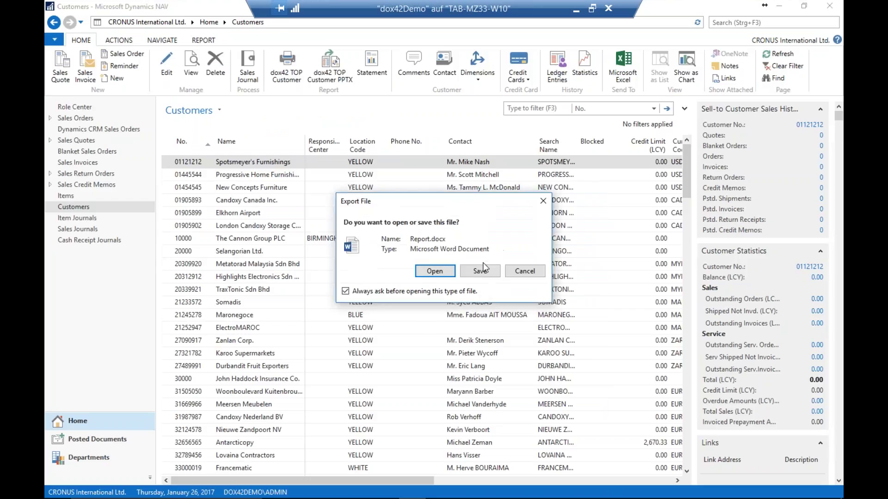
left_click(436, 273)
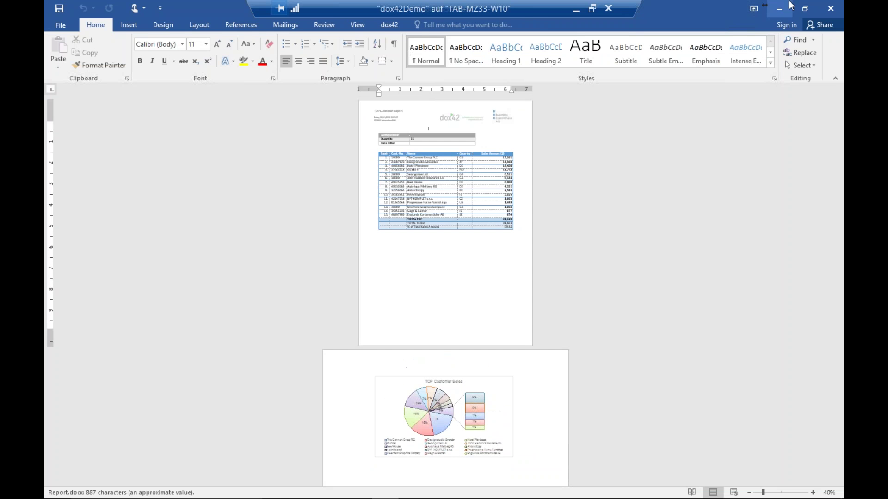
left_click(831, 10)
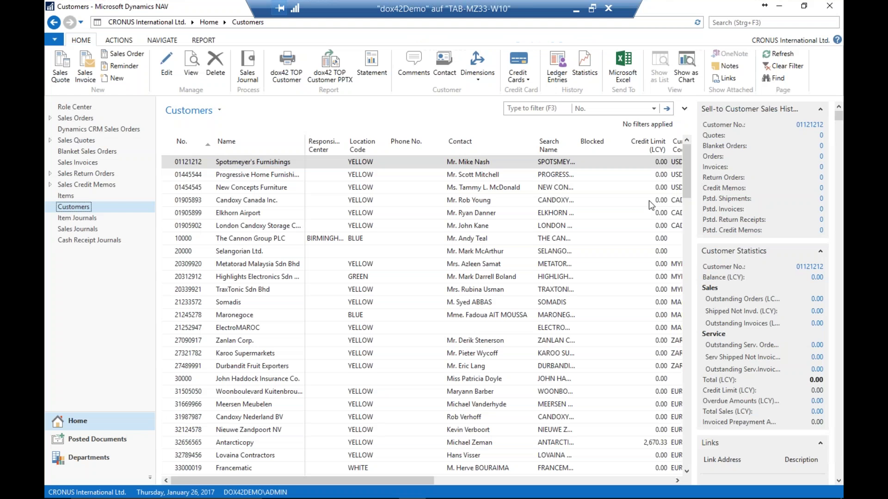
Generate the dox42 TOP Customer PPTX report with the POWERPOINT output code and open PowerPoint.pptx.
left_click(329, 76)
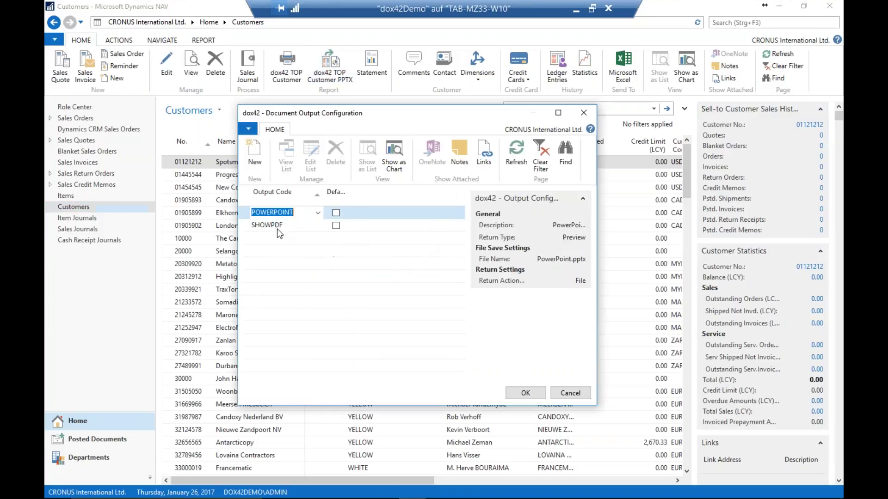
left_click(276, 226)
key("Up")
left_click(524, 393)
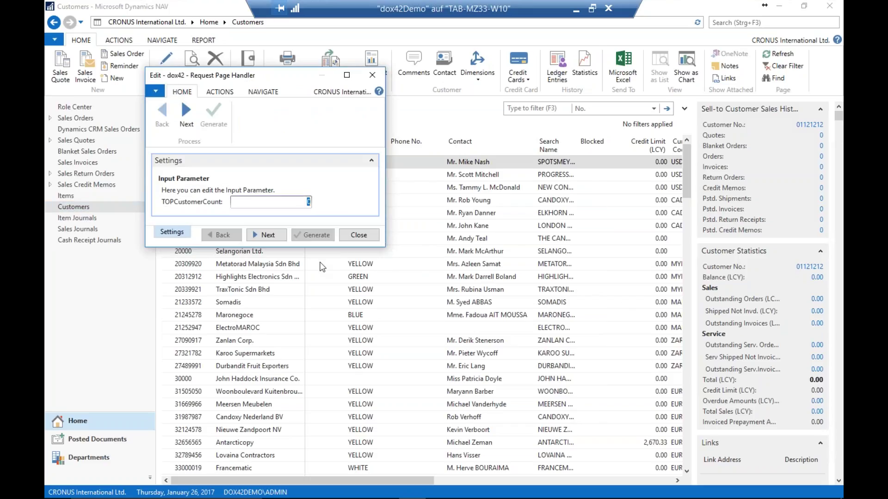
left_click(267, 235)
left_click(307, 238)
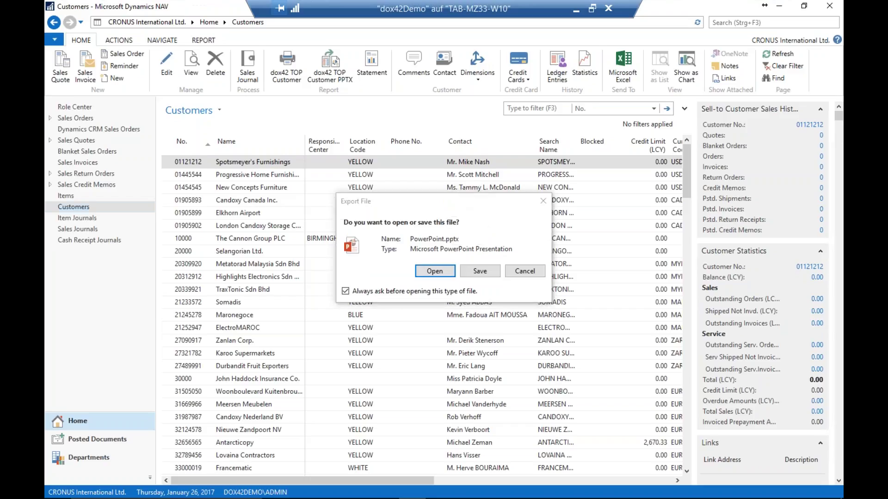
left_click(445, 275)
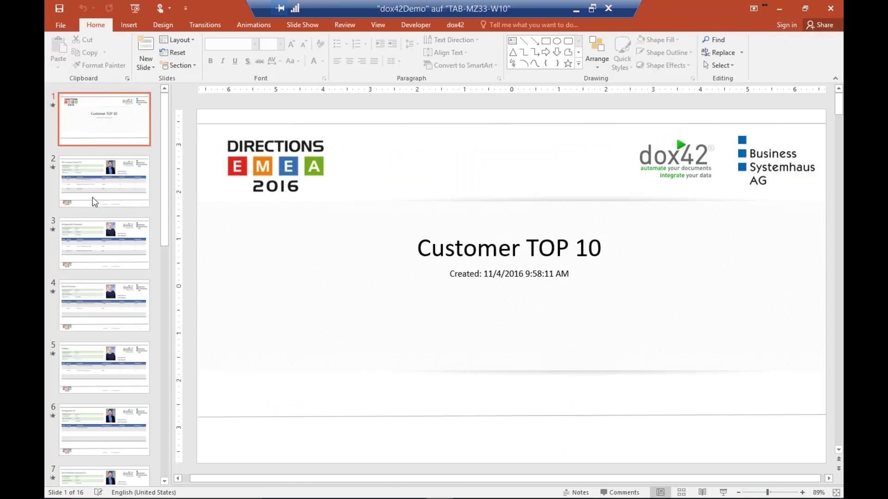
View the first two customer slides of the generated presentation and close it.
left_click(95, 199)
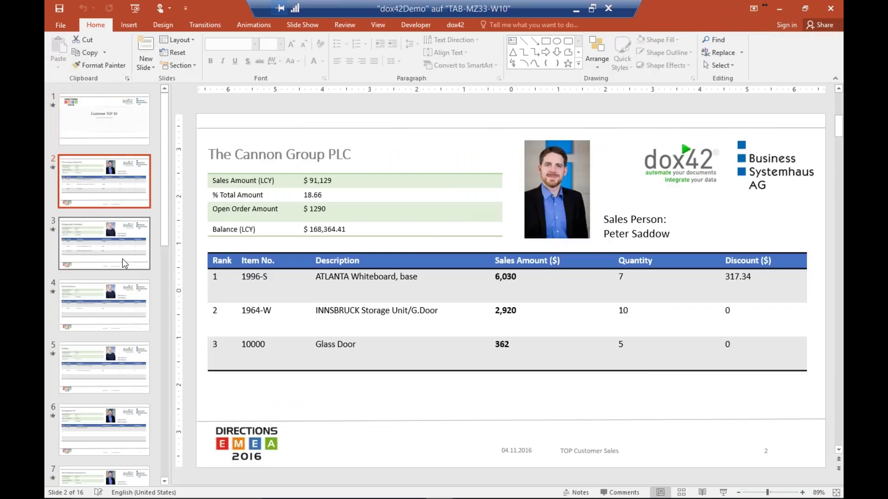
left_click(125, 264)
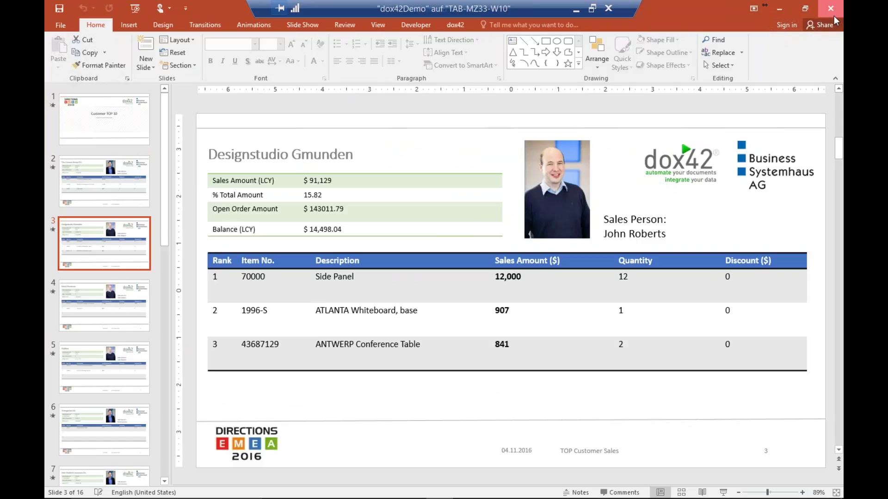
left_click(833, 15)
Show the dox42 Output Configurations list from the Administration department.
left_click(90, 463)
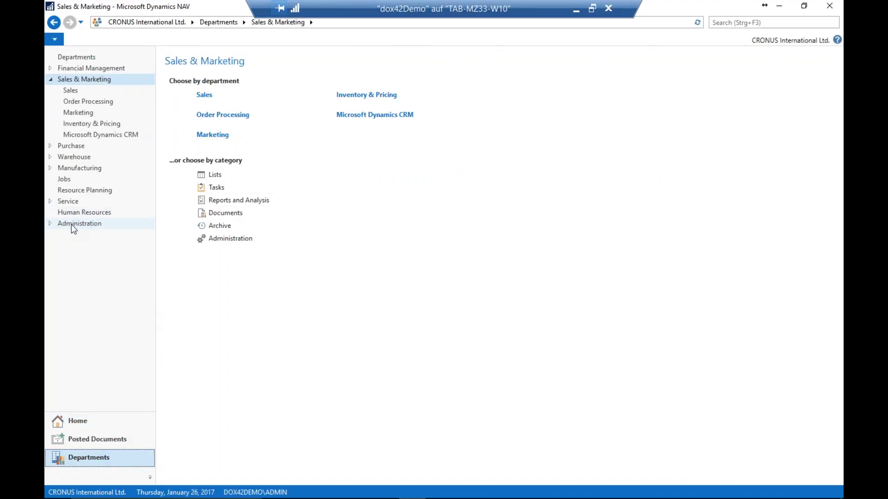
left_click(71, 223)
left_click(73, 203)
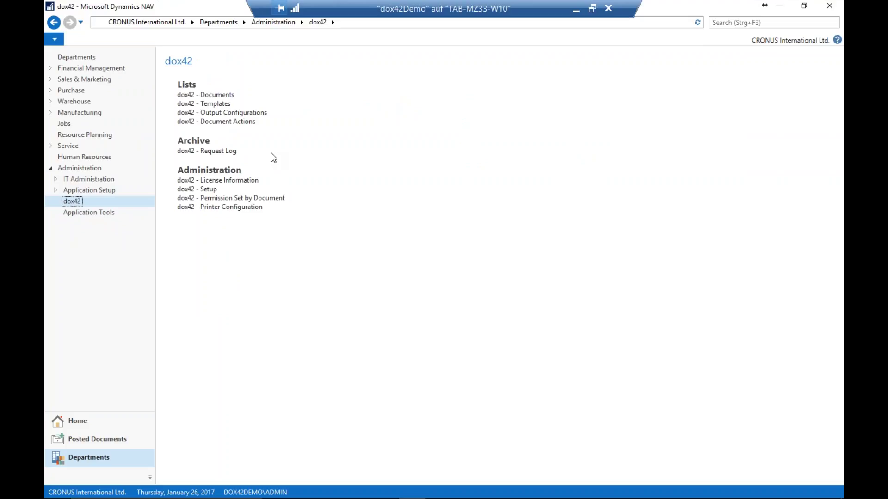
left_click(218, 113)
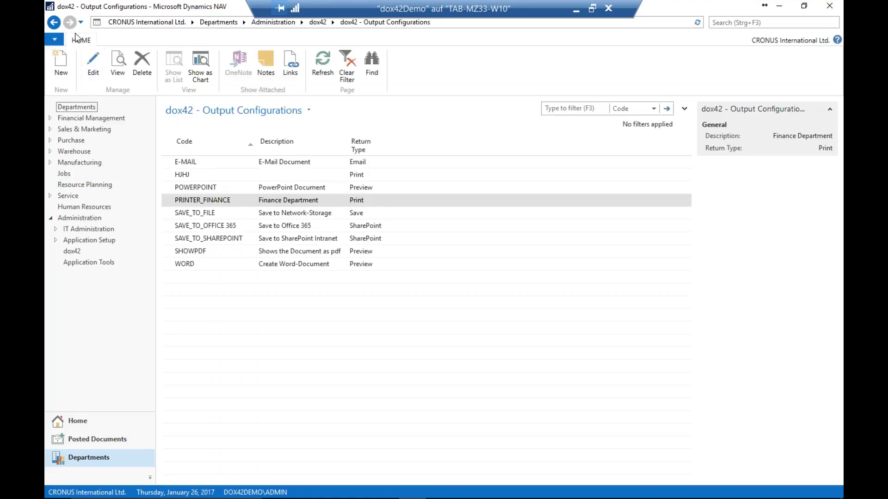
Show the dox42 Documents list, and open the input parameters of the TOPCUST template from the dox42 Templates list.
left_click(56, 23)
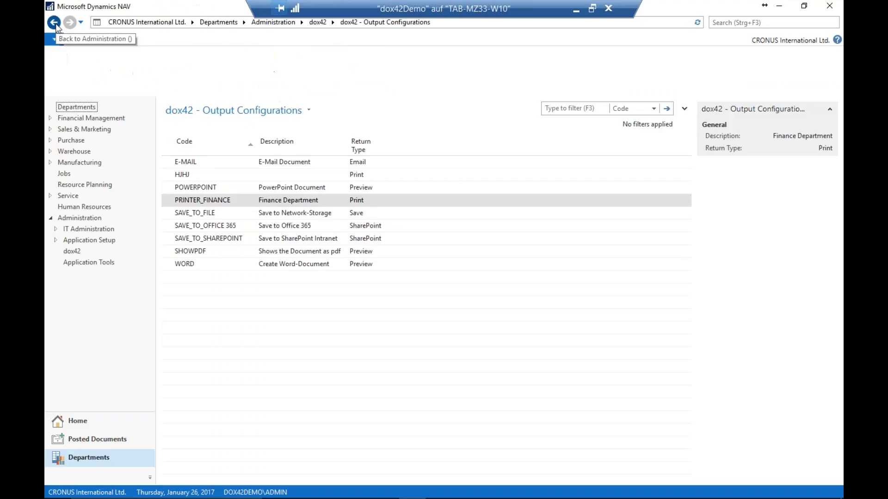
left_click(213, 96)
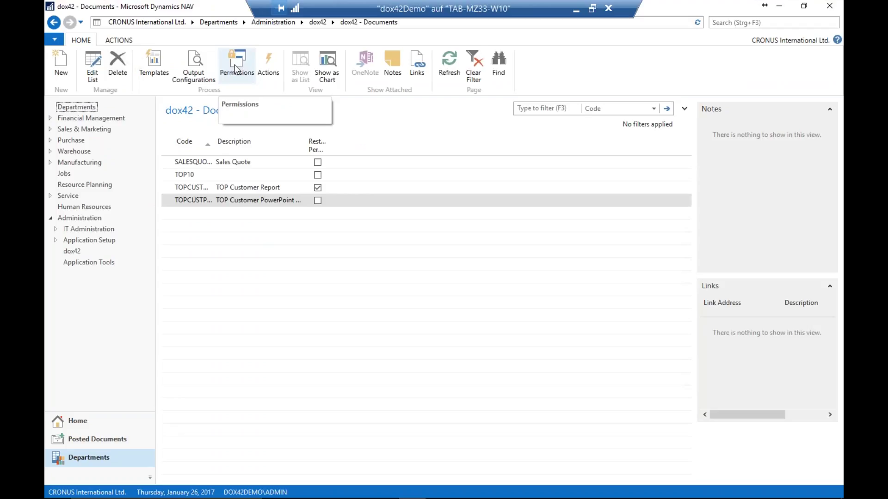
left_click(54, 23)
left_click(205, 104)
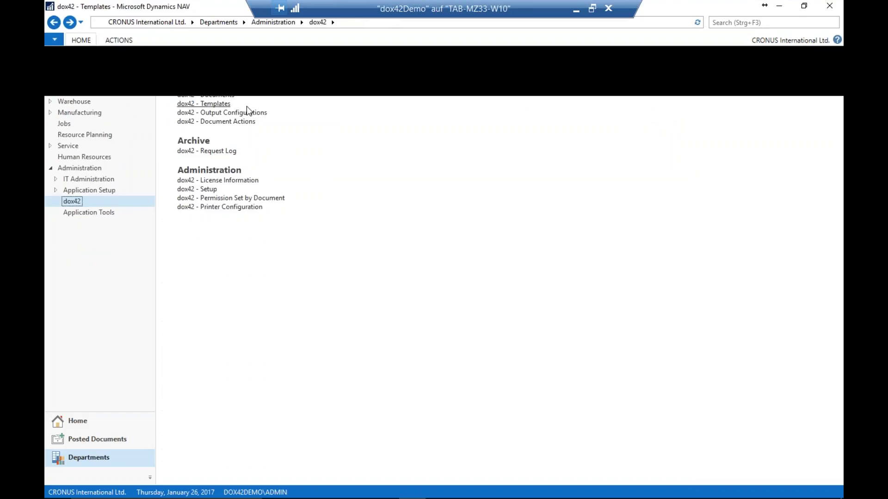
left_click(155, 65)
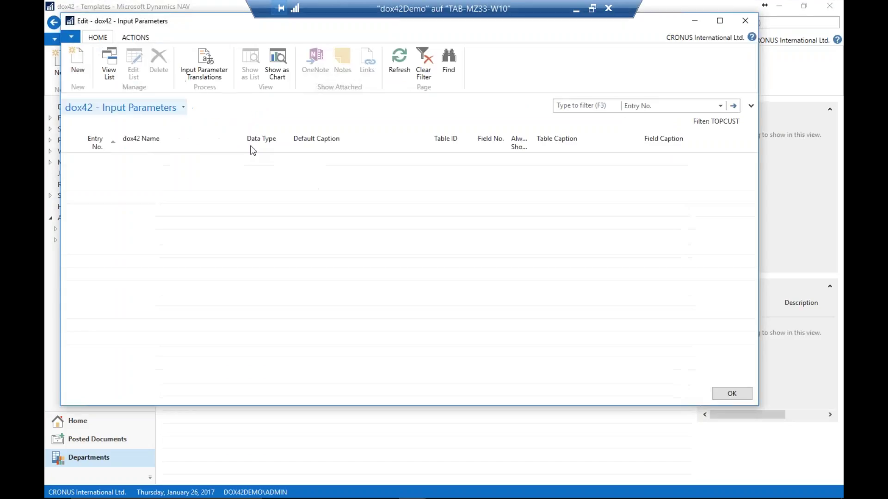
Close the input parameters, review the dox42 Printer Configurations with the Duplex column widened to show its values, and close the list.
left_click(744, 20)
left_click(54, 23)
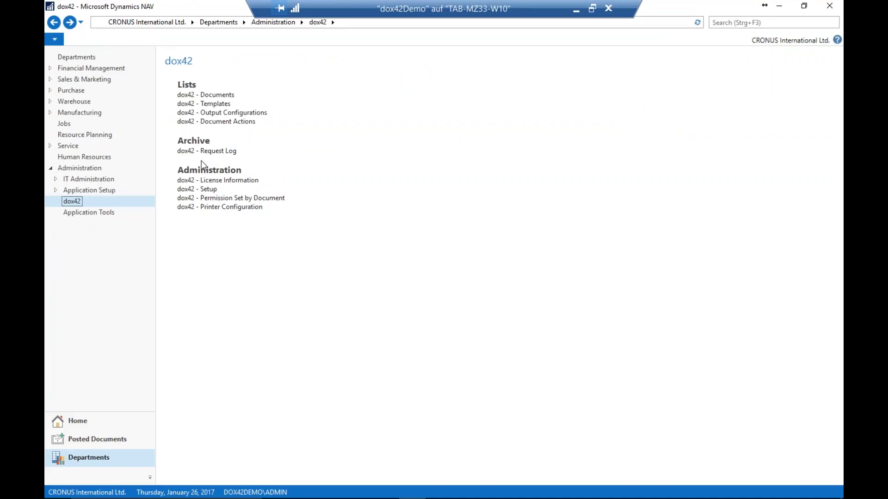
left_click(257, 208)
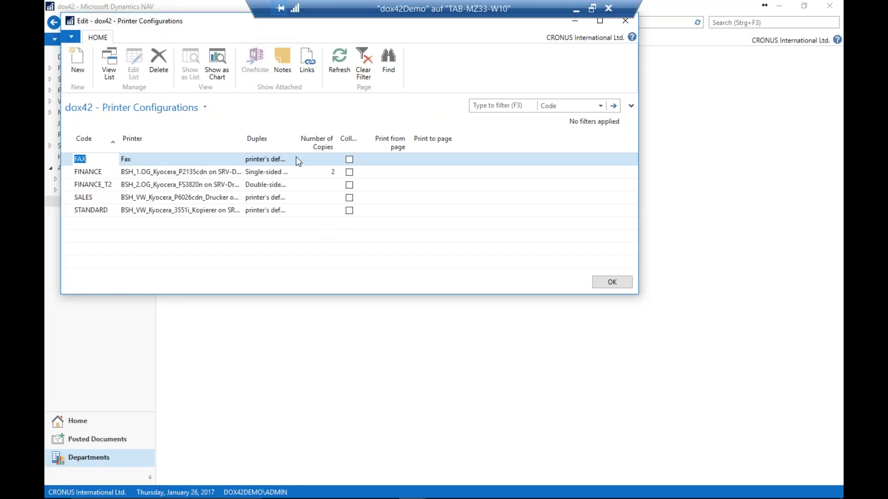
left_click_drag(295, 142, 321, 143)
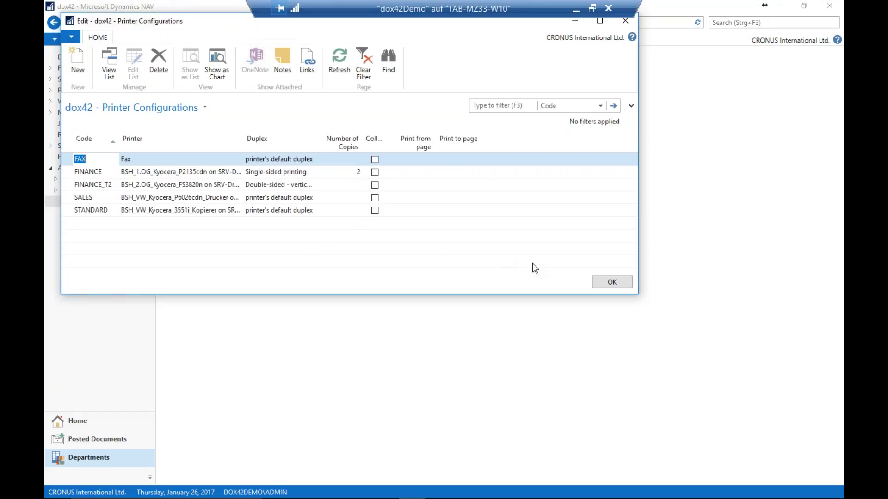
left_click(611, 285)
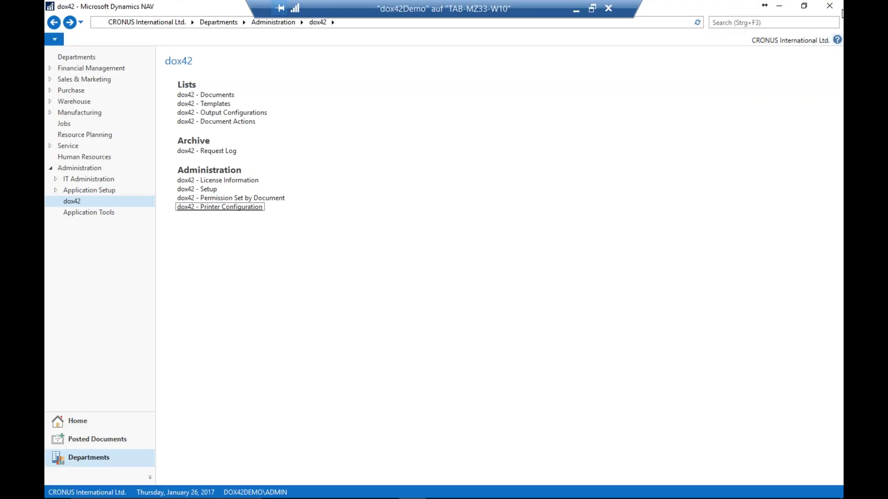
Close Dynamics NAV, minimize the remote desktop session and switch to the webinar presentation in PowerPoint.
left_click(829, 6)
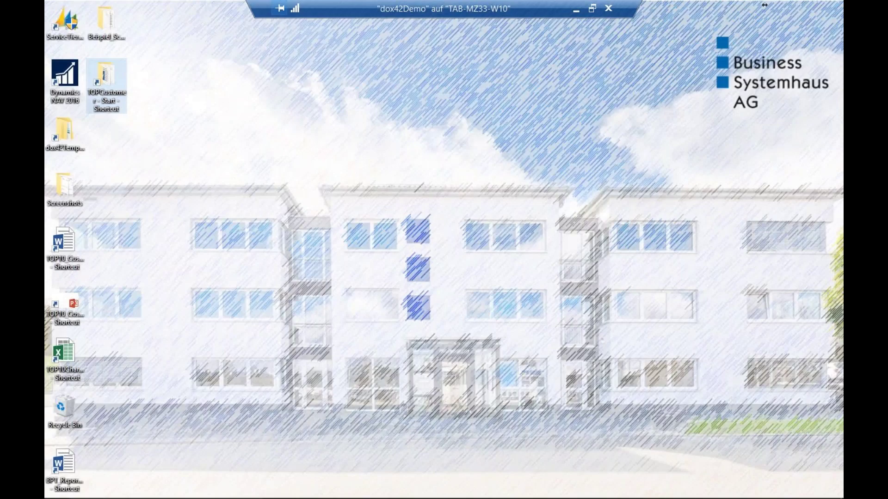
left_click(576, 10)
left_click(450, 487)
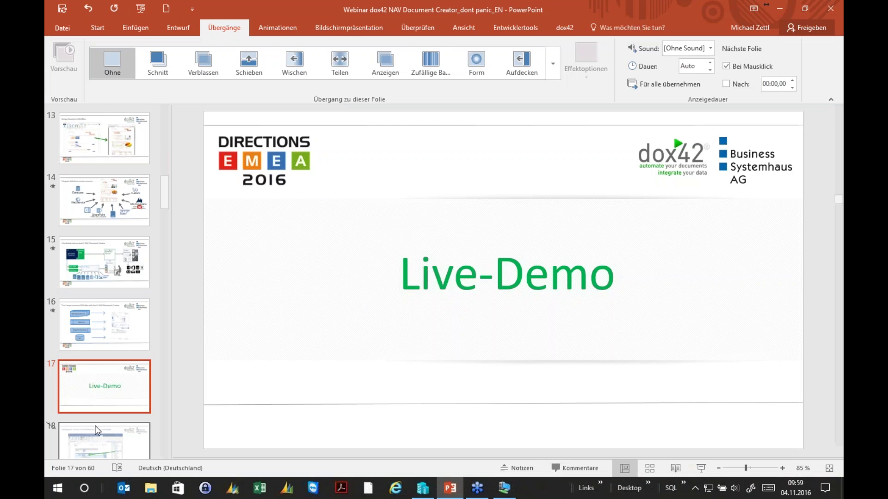
Browse the slide thumbnails past the Live-Demo slide to the real-world use cases section.
left_click(74, 448)
scroll(118, 332, "down", 5)
scroll(120, 334, "down", 10)
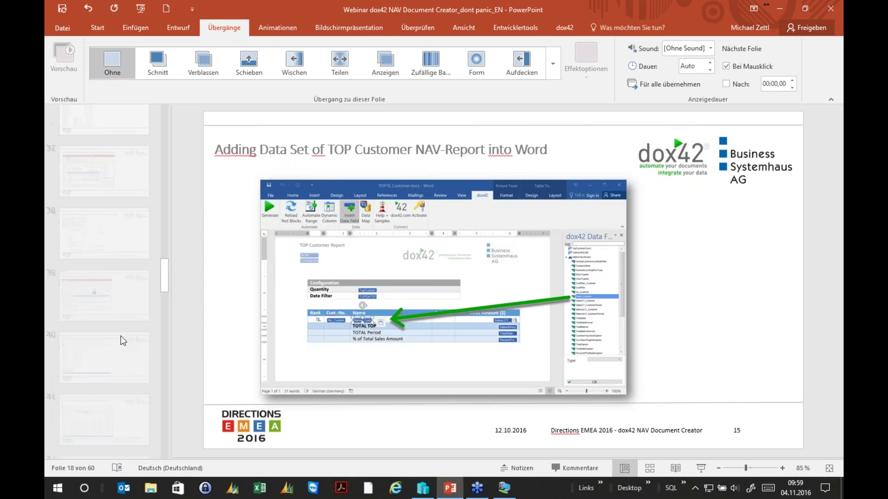
scroll(121, 336, "up", 2)
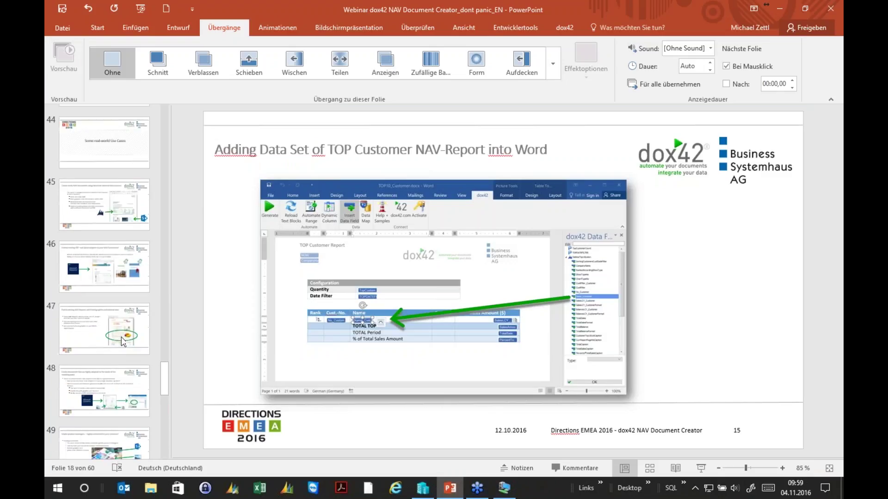